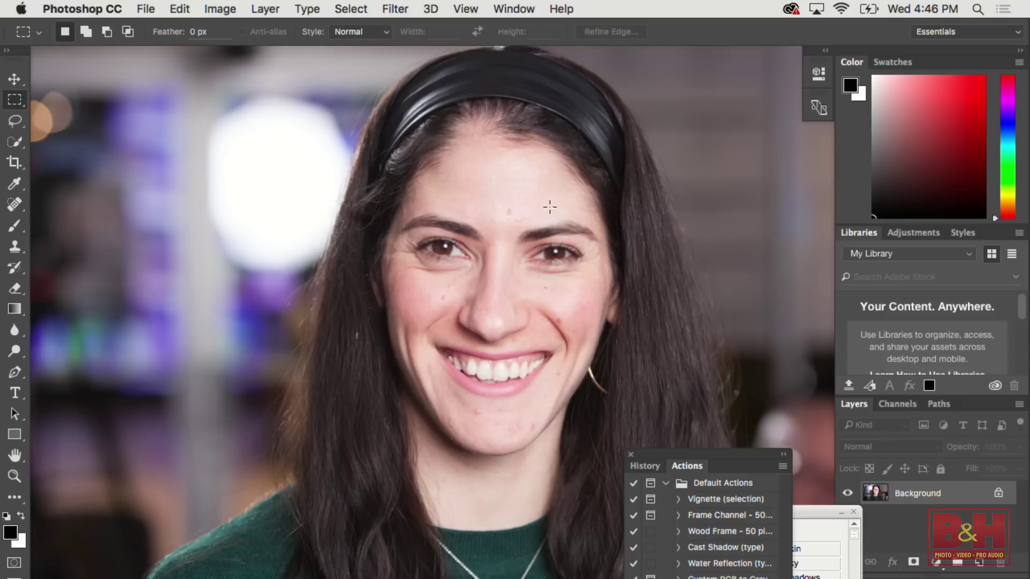
- Examine the highlights, shadows and skin tones of the woman's face up close and with the hair in view
{"action": "scroll", "coordinate": [491, 178], "scroll_direction": "up", "scroll_amount": 4}
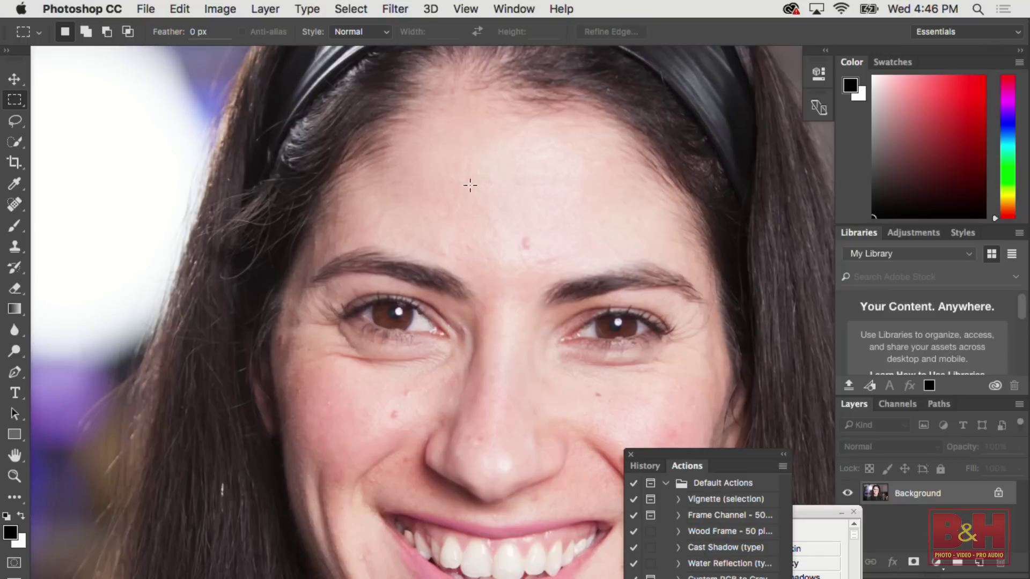
{"action": "key", "text": "space"}
{"action": "left_click_drag", "start_coordinate": [526, 193], "coordinate": [475, 119]}
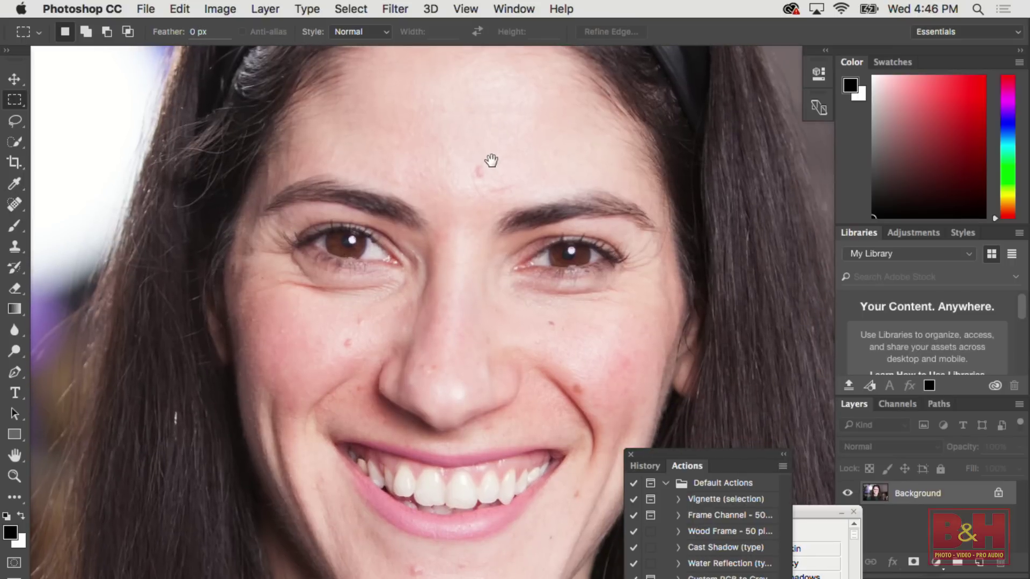
{"action": "mouse_move", "coordinate": [485, 234]}
{"action": "left_mouse_down"}
{"action": "mouse_move", "coordinate": [526, 177]}
{"action": "mouse_move", "coordinate": [510, 161]}
{"action": "mouse_move", "coordinate": [481, 232]}
{"action": "left_mouse_up"}
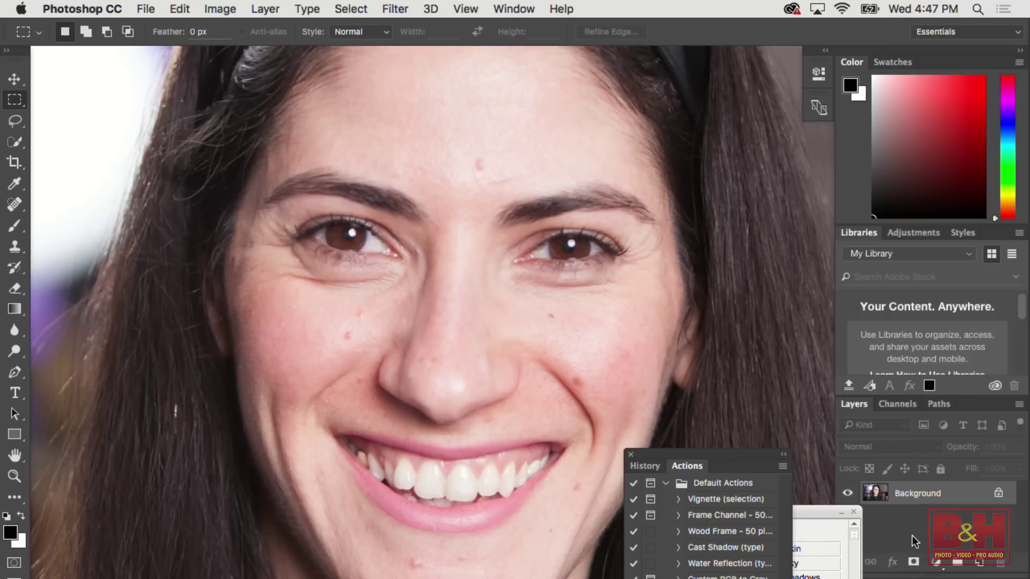
{"action": "left_click", "coordinate": [935, 561]}
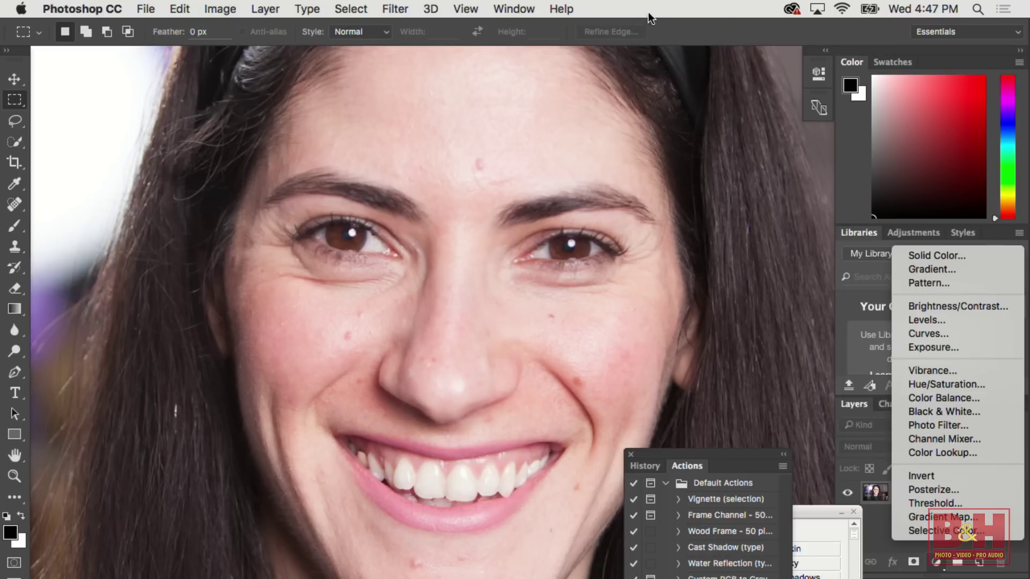
{"action": "key", "text": "Escape"}
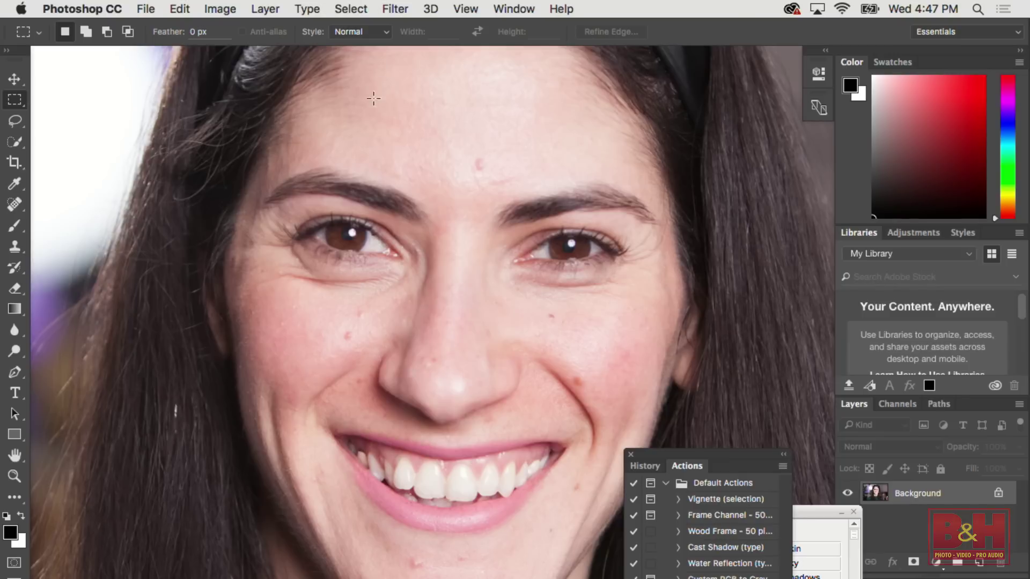
{"action": "left_click_drag", "start_coordinate": [415, 206], "coordinate": [398, 246]}
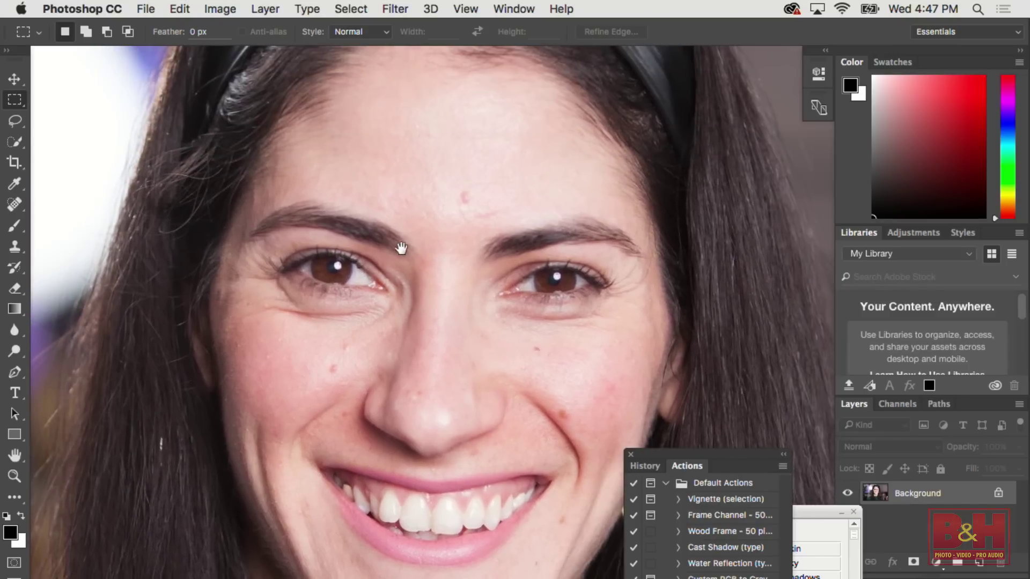
{"action": "scroll", "coordinate": [397, 231], "scroll_direction": "down", "scroll_amount": 5}
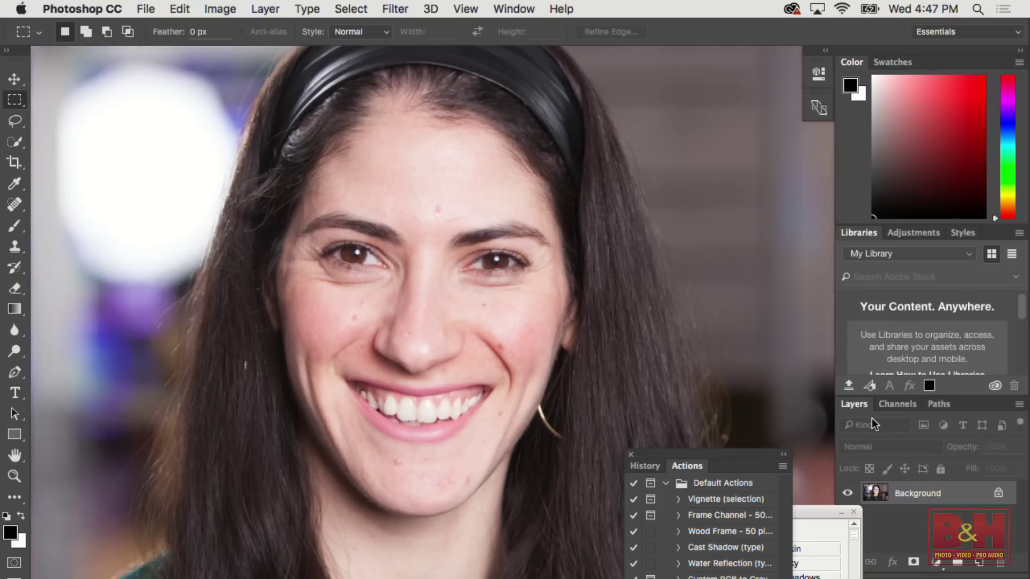
- Add a Curves adjustment layer above the photo and pull the RGB curve's midtones down strongly to darken the image
{"action": "left_click", "coordinate": [934, 562]}
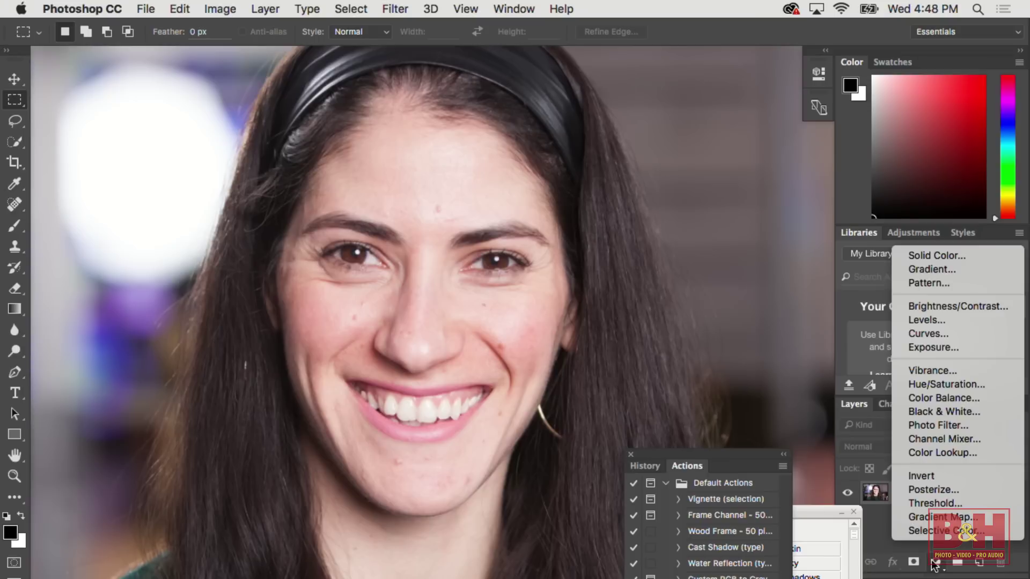
{"action": "left_click", "coordinate": [947, 333]}
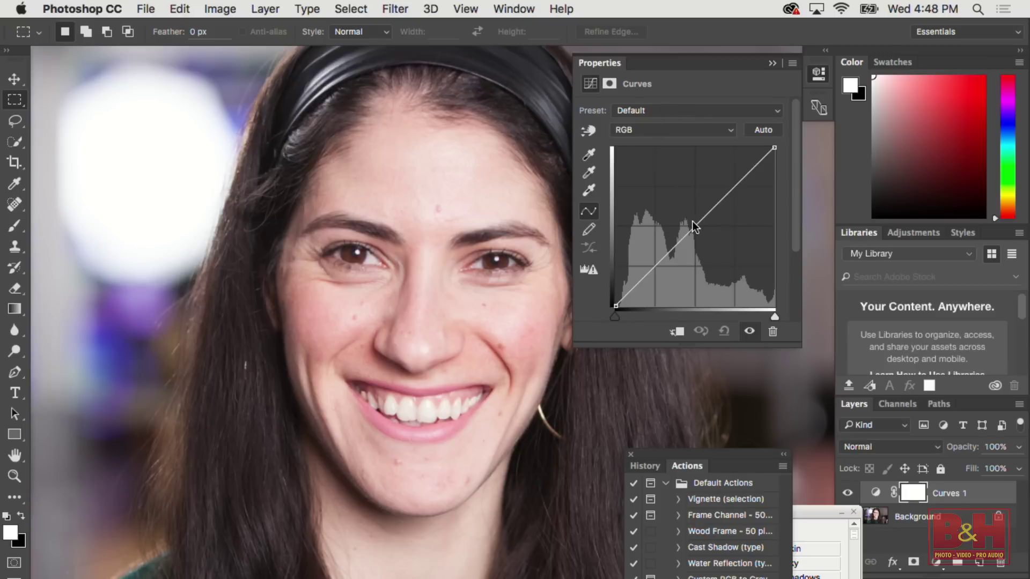
{"action": "left_click_drag", "start_coordinate": [691, 224], "coordinate": [674, 304]}
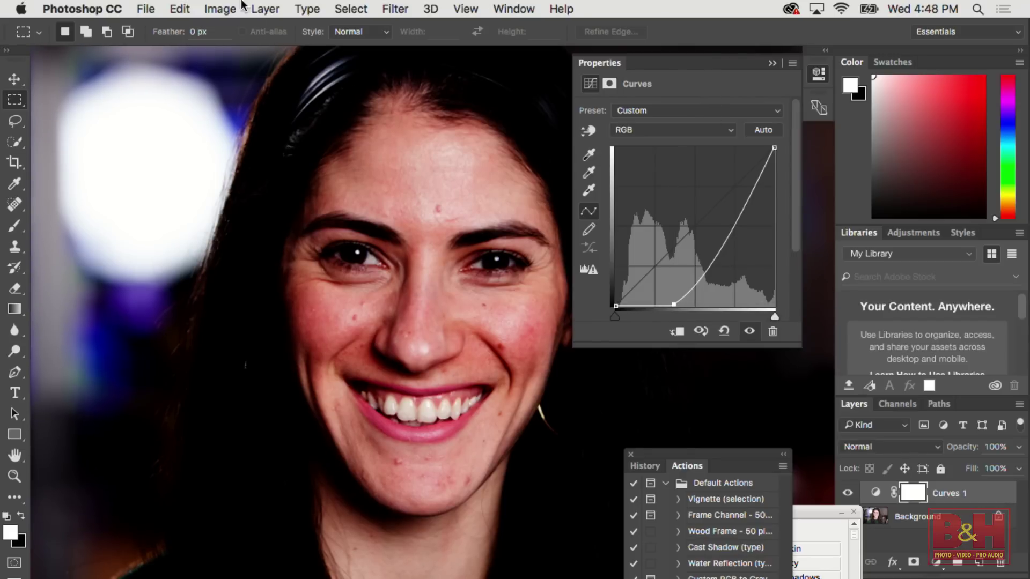
- Apply the merged RGB image to the Curves layer's mask with Multiply blending at 100% opacity, leaving it non-inverted
{"action": "left_click", "coordinate": [217, 10]}
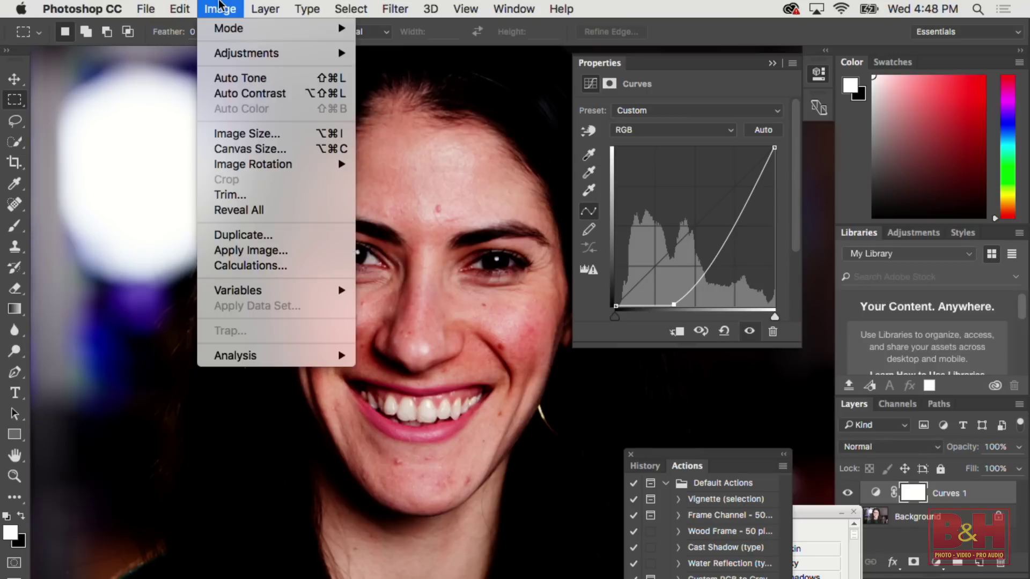
{"action": "left_click", "coordinate": [240, 250]}
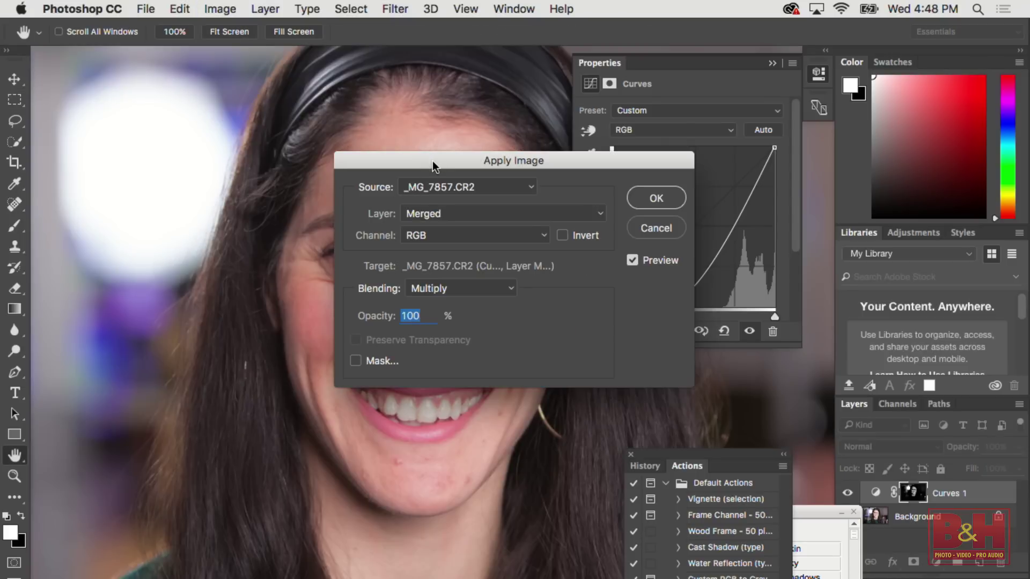
{"action": "left_click_drag", "start_coordinate": [432, 160], "coordinate": [678, 182]}
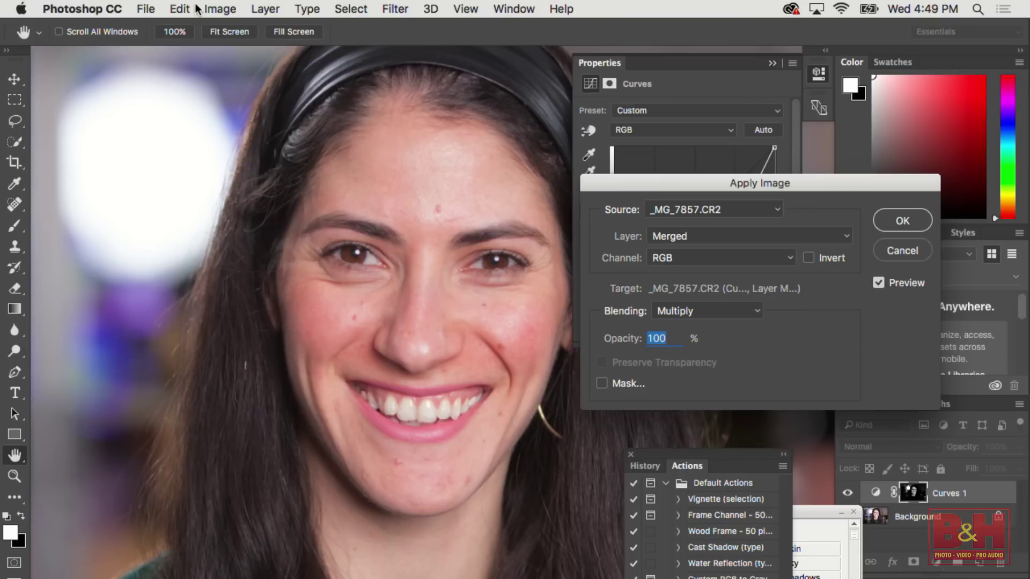
{"action": "left_click", "coordinate": [808, 259]}
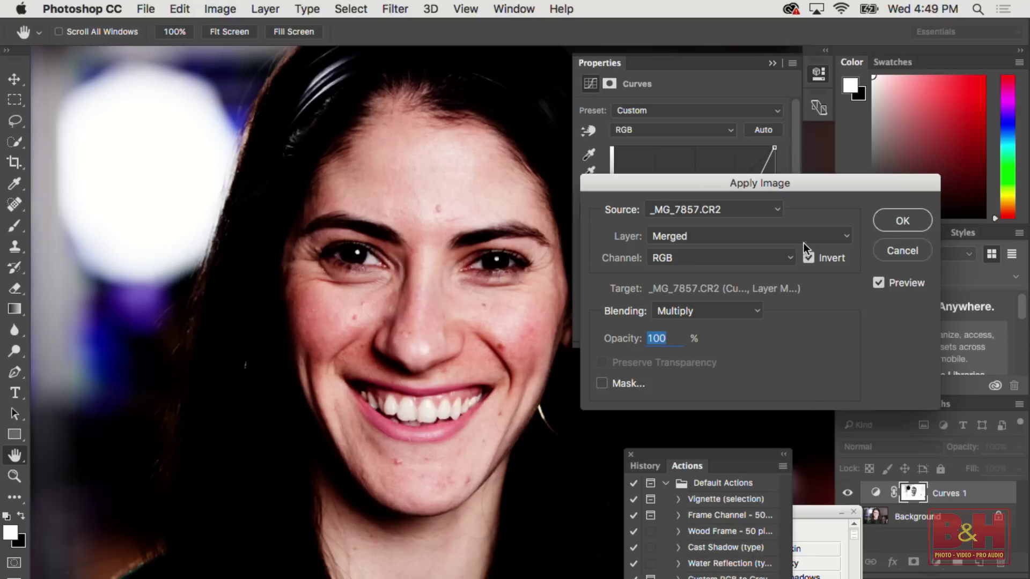
{"action": "left_click", "coordinate": [809, 258]}
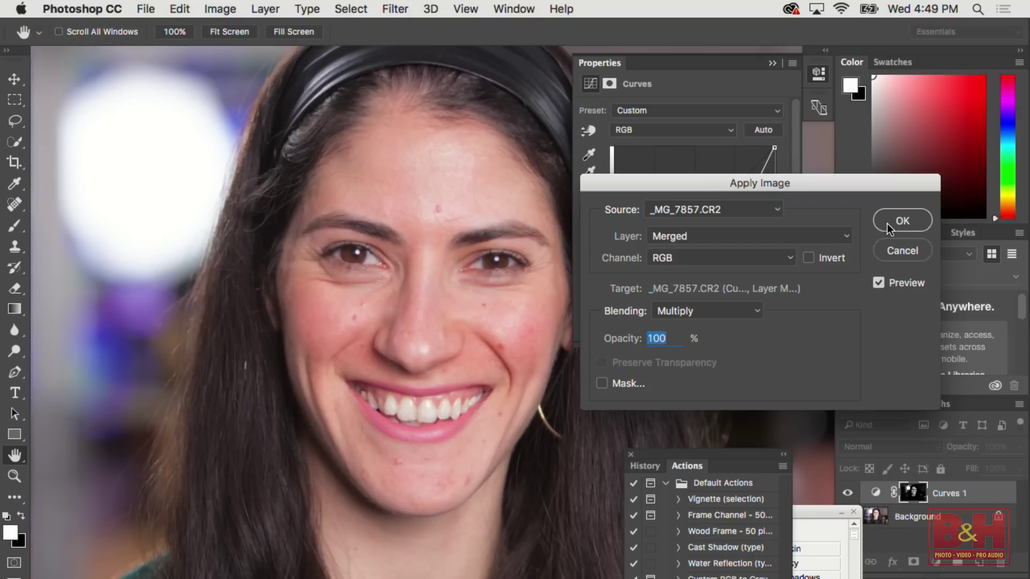
{"action": "left_click", "coordinate": [887, 222]}
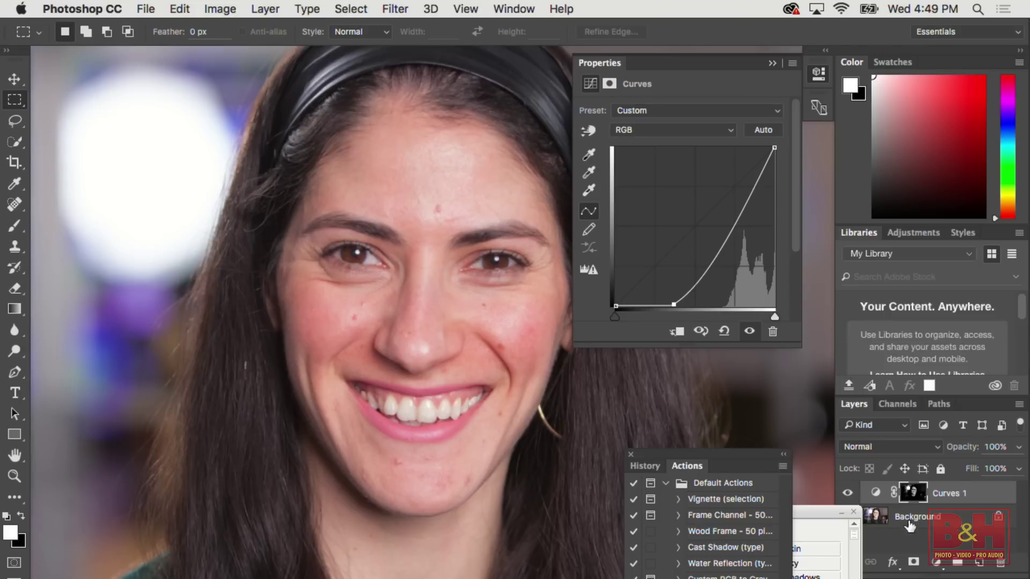
- Add a second Curves adjustment layer on top and pull its RGB curve's midtones down strongly
{"action": "left_click", "coordinate": [935, 562]}
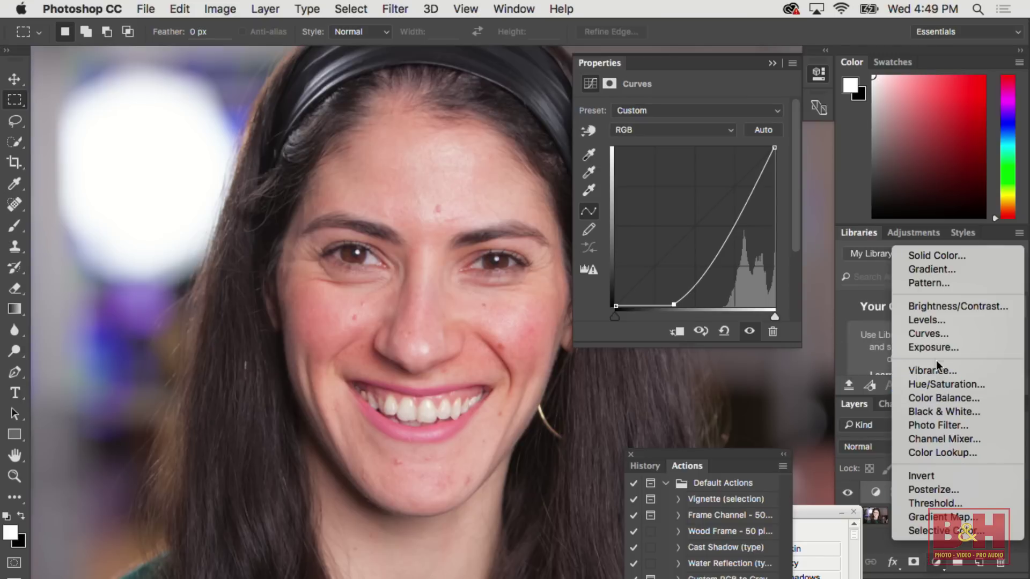
{"action": "left_click", "coordinate": [937, 335]}
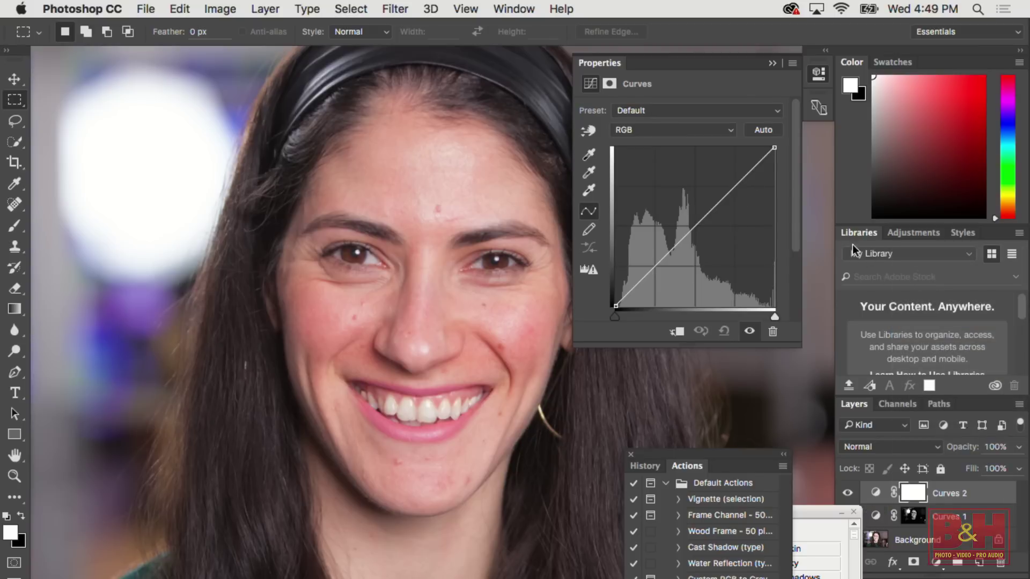
{"action": "left_click_drag", "start_coordinate": [693, 218], "coordinate": [662, 301]}
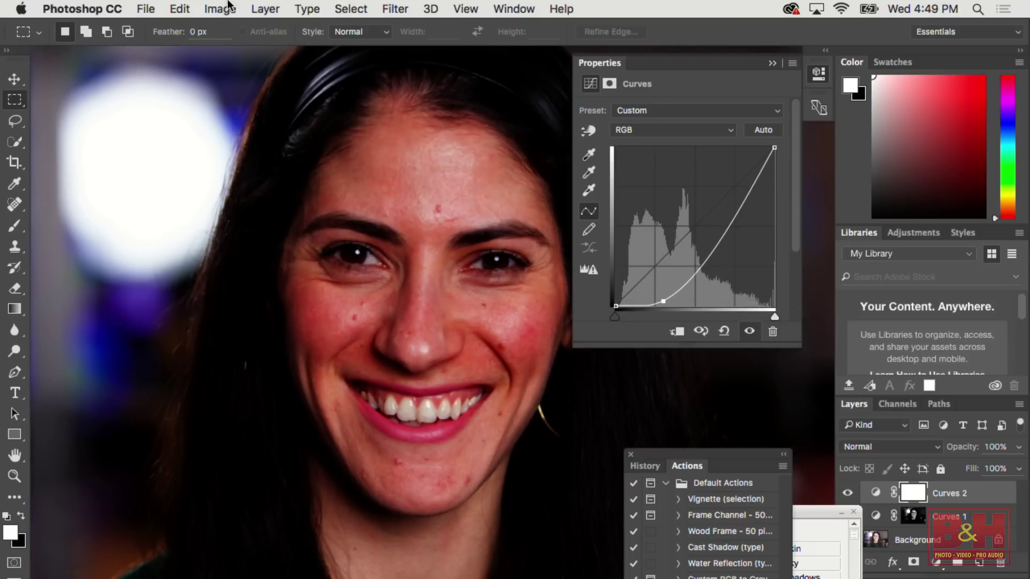
- Apply the inverted merged RGB image to the second Curves layer's mask with Multiply blending at 100% opacity
{"action": "left_click", "coordinate": [145, 9]}
{"action": "mouse_move", "coordinate": [220, 9]}
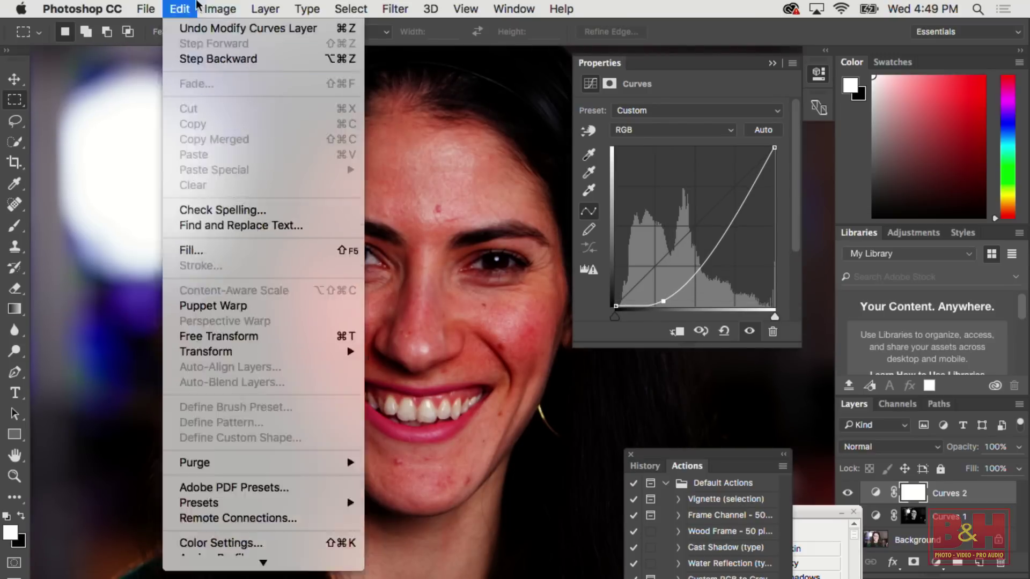
{"action": "left_click", "coordinate": [251, 250]}
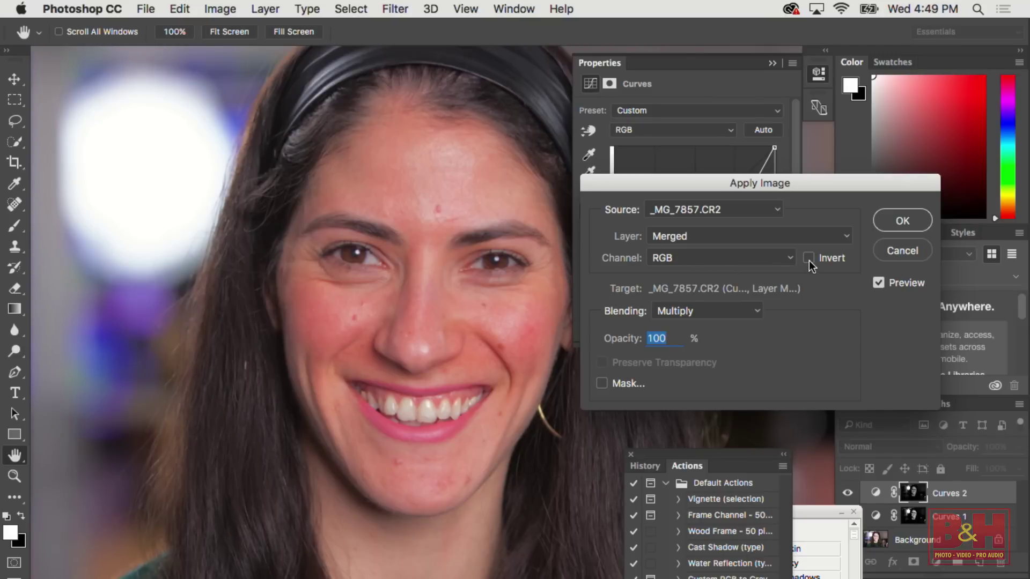
{"action": "left_click", "coordinate": [808, 258]}
{"action": "left_click", "coordinate": [890, 222]}
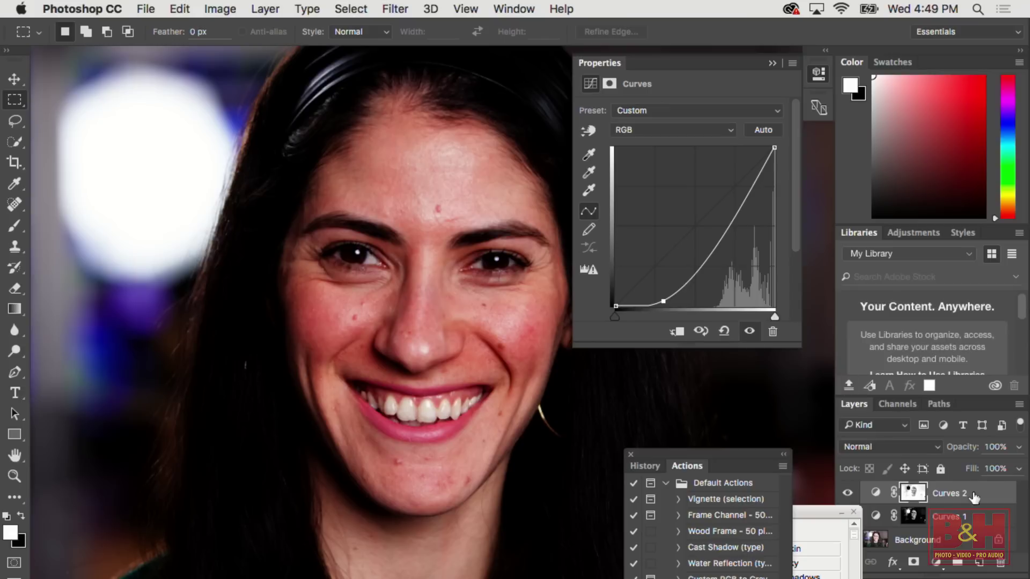
- Group the two Curves layers and compare the portrait with the group hidden and shown
{"action": "left_click", "coordinate": [976, 512], "text": "shift"}
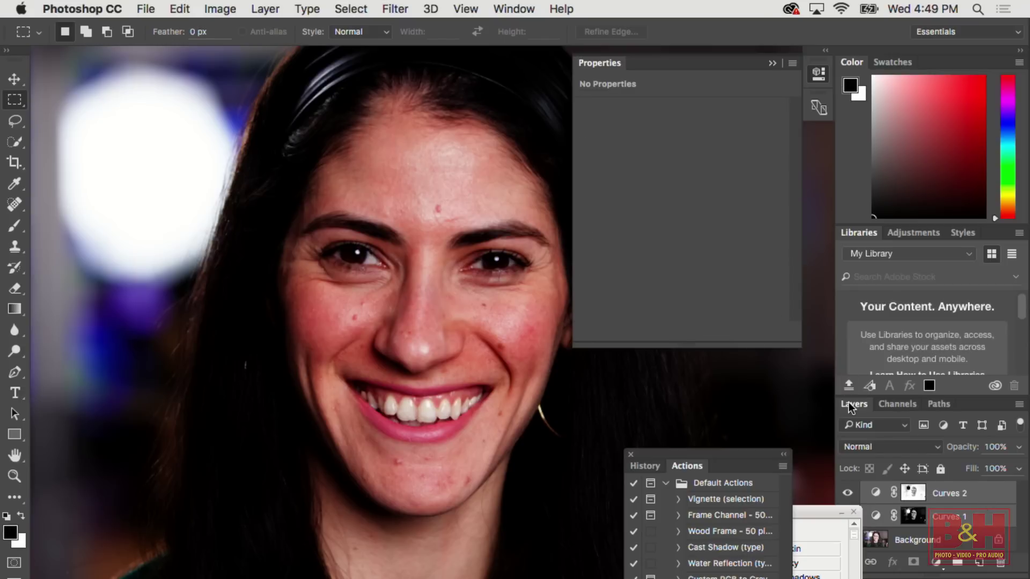
{"action": "key", "text": "super+g"}
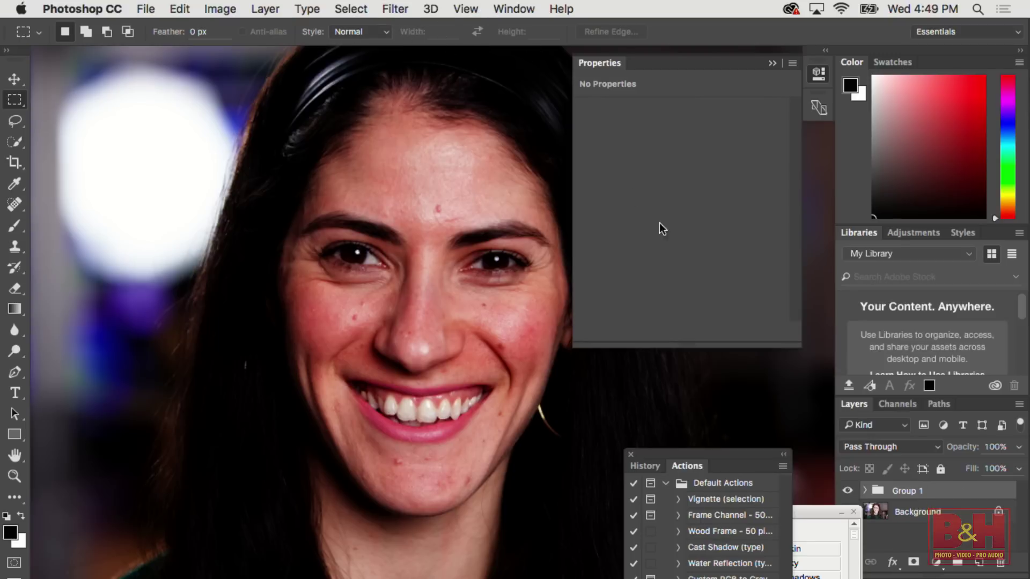
{"action": "left_click", "coordinate": [848, 492]}
{"action": "left_click", "coordinate": [849, 492]}
- Expand the group and compare the effect of each Curves layer by hiding and showing them one at a time
{"action": "left_click", "coordinate": [864, 491]}
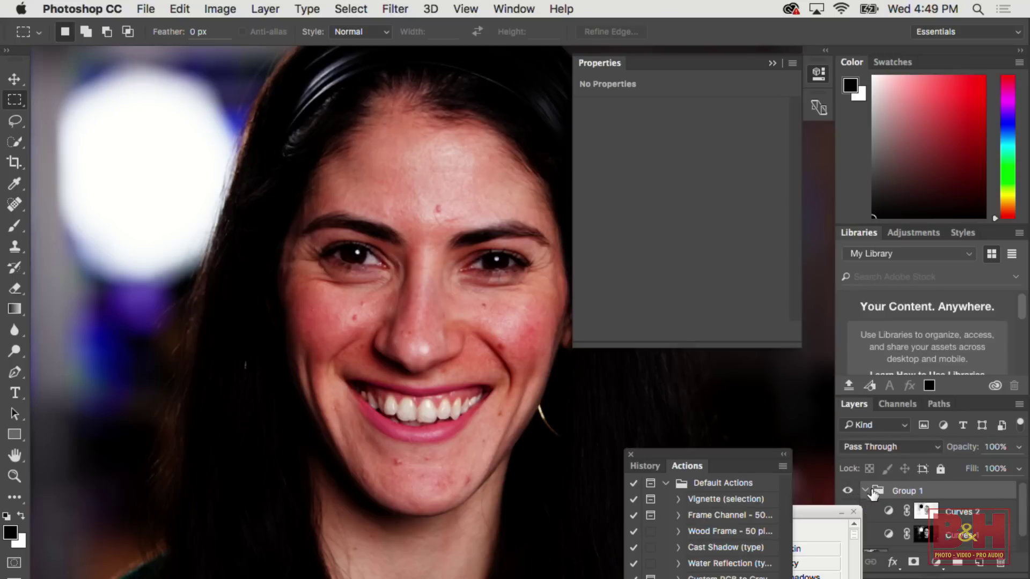
{"action": "left_click_drag", "start_coordinate": [833, 505], "coordinate": [784, 532]}
{"action": "left_click", "coordinate": [847, 535]}
{"action": "left_click", "coordinate": [847, 536]}
{"action": "left_click", "coordinate": [847, 510]}
{"action": "left_click", "coordinate": [847, 510]}
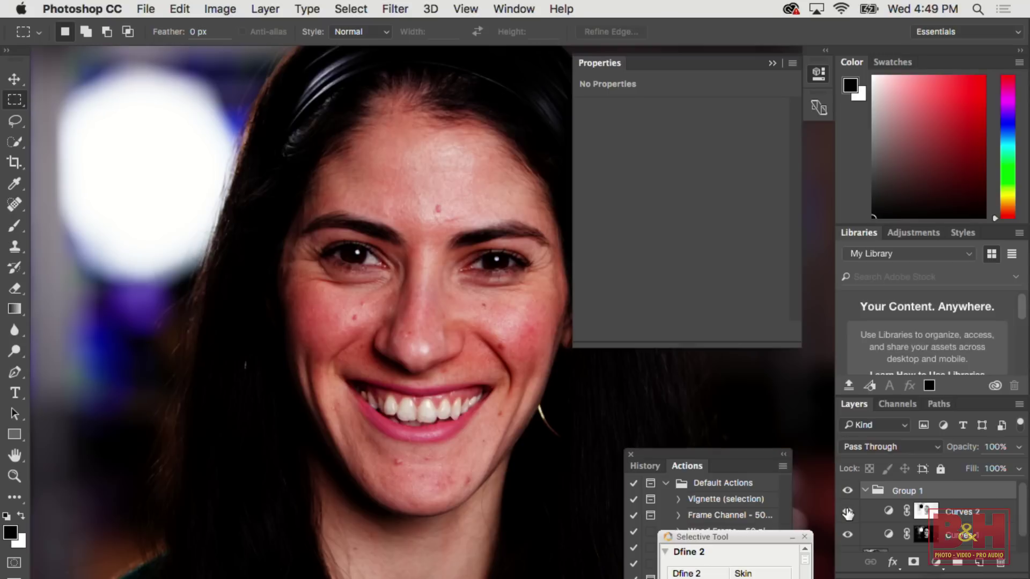
- Reduce the opacity of the lower Curves layer, the one with the dark mask, to less than half
{"action": "left_click", "coordinate": [922, 534]}
{"action": "left_click", "coordinate": [992, 446]}
{"action": "key", "text": "Down"}
{"action": "key", "text": "Down"}
{"action": "key", "text": "Down"}
{"action": "key", "text": "Down"}
{"action": "key", "text": "Down"}
{"action": "key", "text": "Down"}
{"action": "key", "text": "Down"}
{"action": "key", "text": "Down"}
{"action": "key", "text": "Down"}
{"action": "key", "text": "Down"}
{"action": "key", "text": "Down"}
{"action": "key", "text": "Down"}
{"action": "key", "text": "Down"}
{"action": "key", "text": "Down"}
{"action": "key", "text": "Down"}
{"action": "key", "text": "Down"}
{"action": "key", "text": "Down"}
{"action": "key", "text": "Down"}
{"action": "key", "text": "Down"}
{"action": "key", "text": "Down"}
{"action": "key", "text": "Down"}
{"action": "key", "text": "Down"}
{"action": "key", "text": "Down"}
{"action": "key", "text": "Down"}
{"action": "key", "text": "Down"}
{"action": "key", "text": "Down"}
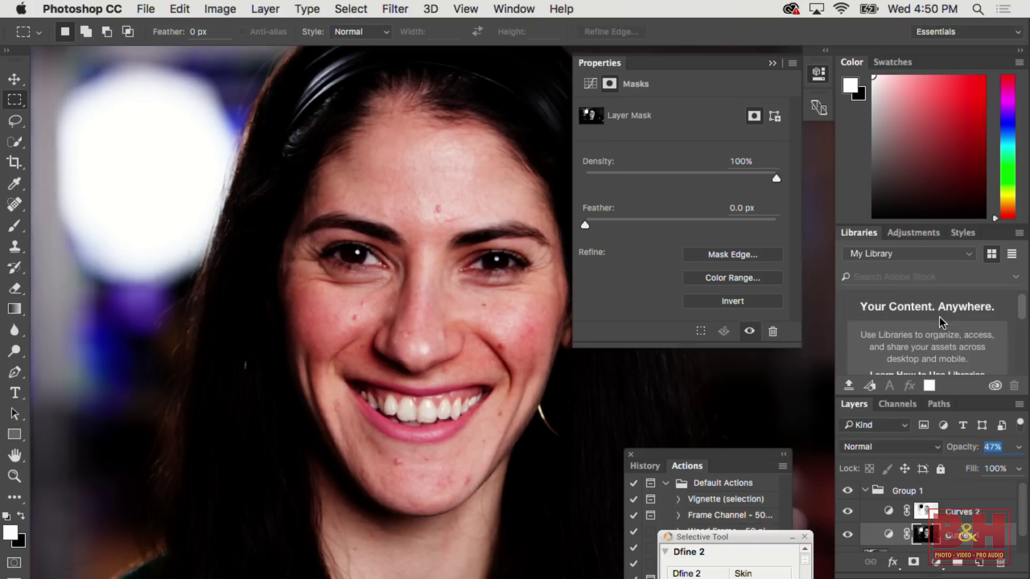
{"action": "key", "text": "Down"}
{"action": "key", "text": "Down"}
{"action": "key", "text": "Down"}
{"action": "key", "text": "Down"}
{"action": "key", "text": "Down"}
{"action": "key", "text": "Down"}
{"action": "key", "text": "Down"}
{"action": "key", "text": "Down"}
{"action": "key", "text": "Down"}
{"action": "key", "text": "Down"}
{"action": "key", "text": "Down"}
{"action": "key", "text": "Down"}
{"action": "key", "text": "Down"}
{"action": "key", "text": "Down"}
- Reduce the opacity of the upper Curves layer, the one with the inverted mask, to 49%
{"action": "left_click", "coordinate": [926, 512]}
{"action": "key", "text": "Down"}
{"action": "key", "text": "Down"}
{"action": "key", "text": "Down"}
{"action": "key", "text": "Down"}
{"action": "key", "text": "Down"}
{"action": "key", "text": "Down"}
{"action": "key", "text": "Down"}
{"action": "key", "text": "Down"}
{"action": "key", "text": "Down"}
{"action": "key", "text": "Down"}
{"action": "key", "text": "Down"}
{"action": "key", "text": "Down"}
{"action": "key", "text": "Down"}
{"action": "key", "text": "Down"}
{"action": "key", "text": "Down"}
{"action": "key", "text": "Down"}
{"action": "key", "text": "Down"}
{"action": "key", "text": "Down"}
{"action": "key", "text": "Down"}
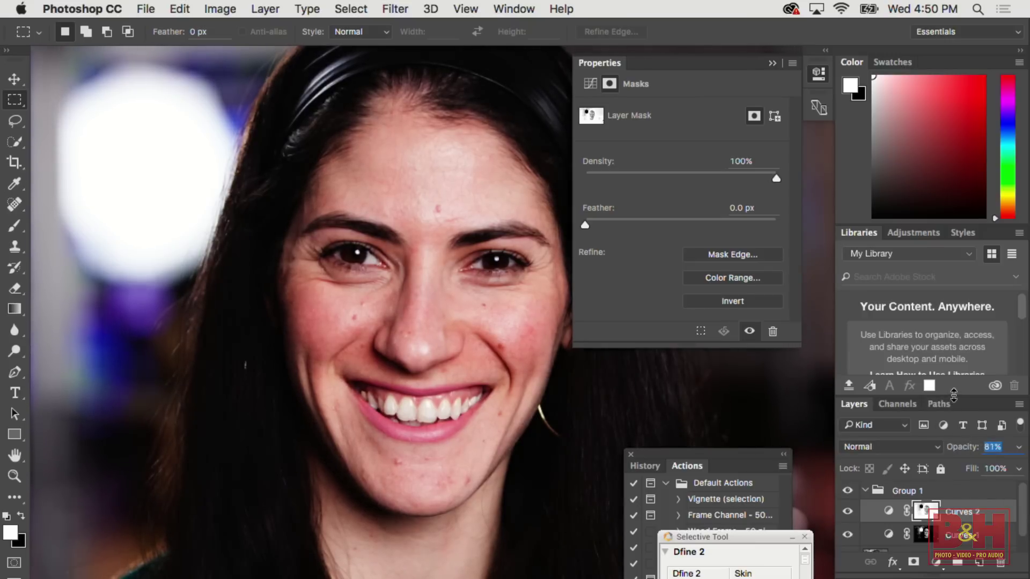
{"action": "key", "text": "Down"}
{"action": "key", "text": "Down"}
{"action": "key", "text": "Down"}
{"action": "key", "text": "Down"}
{"action": "key", "text": "Down"}
{"action": "key", "text": "Down"}
{"action": "key", "text": "Down"}
{"action": "key", "text": "Down"}
{"action": "key", "text": "Down"}
{"action": "key", "text": "Down"}
{"action": "key", "text": "Down"}
{"action": "key", "text": "Down"}
{"action": "key", "text": "Down"}
{"action": "key", "text": "Down"}
{"action": "key", "text": "Down"}
{"action": "key", "text": "Down"}
{"action": "key", "text": "Down"}
{"action": "key", "text": "Down"}
{"action": "key", "text": "Down"}
{"action": "key", "text": "Down"}
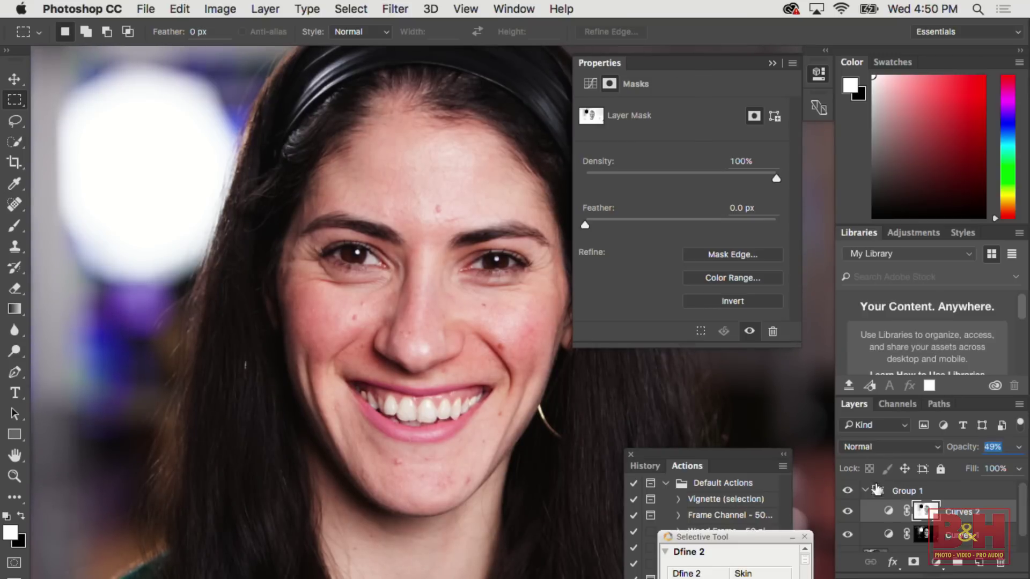
- Collapse the group and compare the portrait before and after by hiding and showing the whole group
{"action": "left_click", "coordinate": [864, 490]}
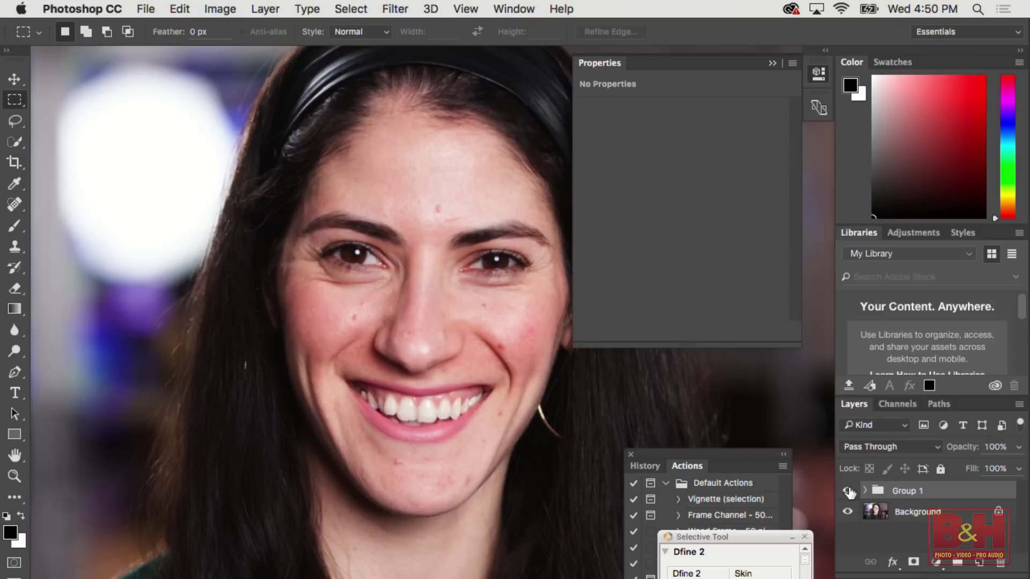
{"action": "left_click", "coordinate": [847, 491]}
{"action": "left_click", "coordinate": [847, 491]}
{"action": "left_click", "coordinate": [848, 491]}
{"action": "left_click", "coordinate": [848, 491]}
{"action": "double_click", "coordinate": [863, 487]}
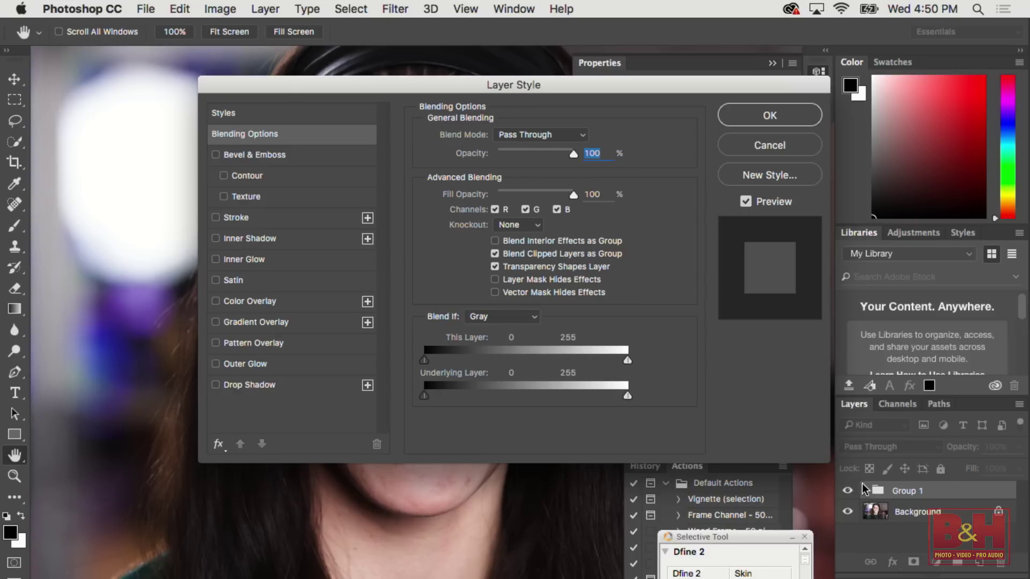
{"action": "left_click", "coordinate": [770, 146]}
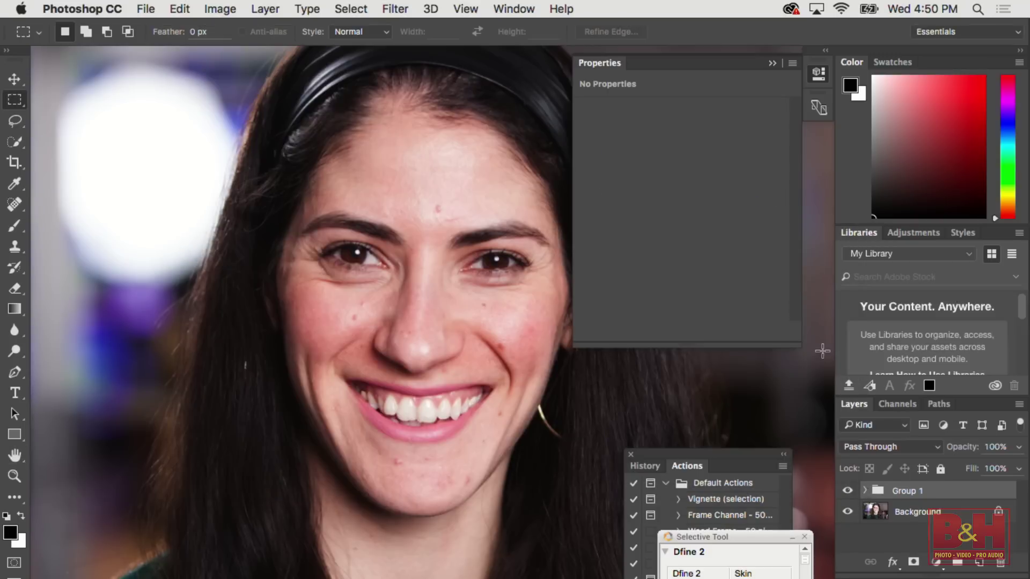
- Expand the group again and set the upper Curves layer's opacity to 41%
{"action": "left_click", "coordinate": [864, 490]}
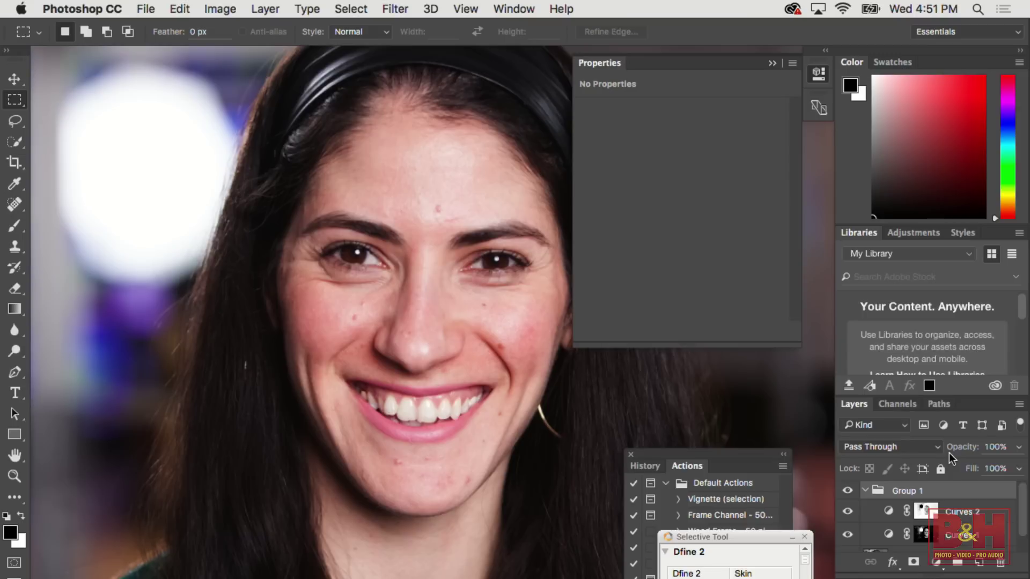
{"action": "left_click", "coordinate": [923, 514]}
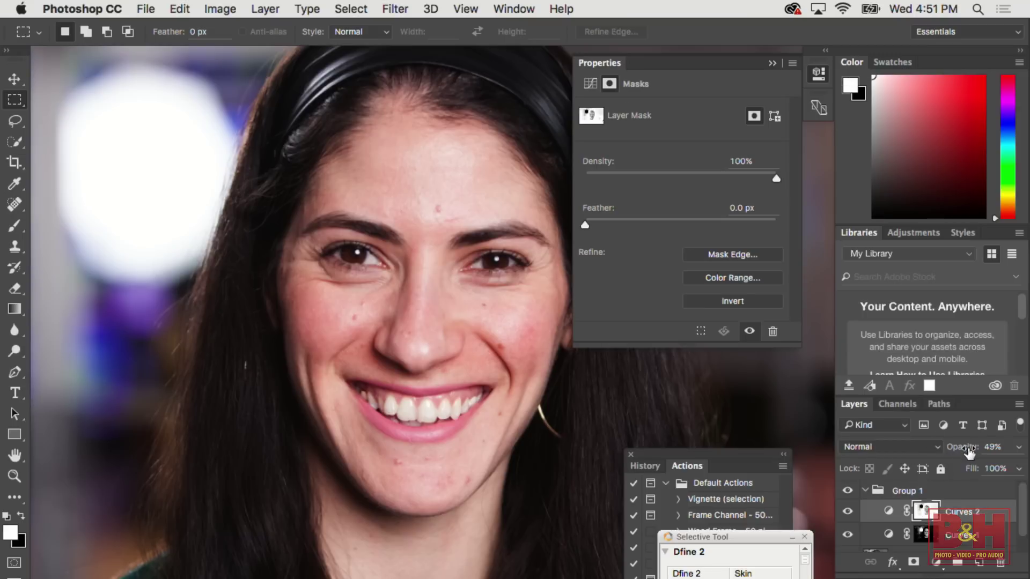
{"action": "left_click_drag", "start_coordinate": [968, 451], "coordinate": [956, 451]}
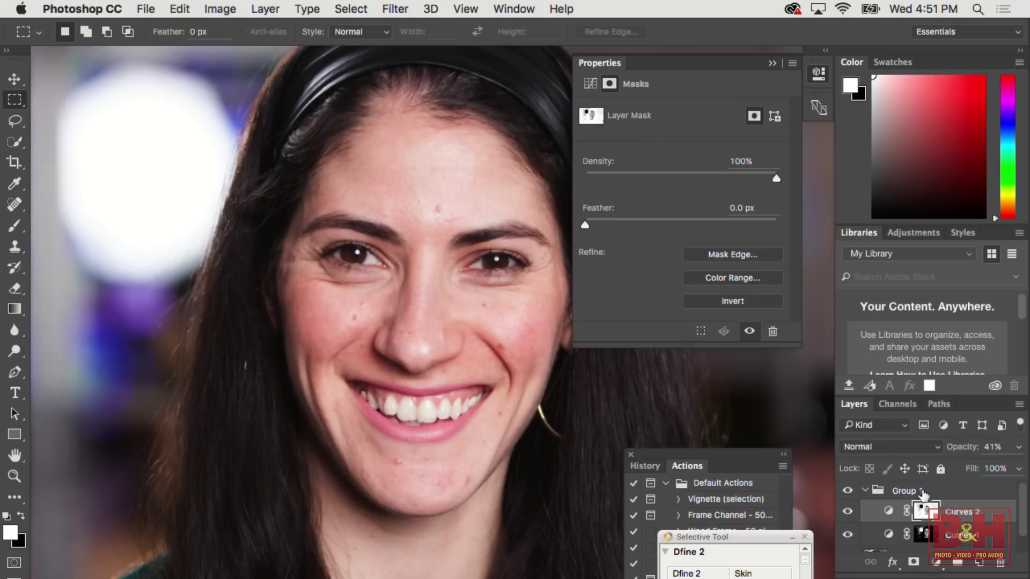
- Set the opacity of the lower Curves layer, the one with the dark mask, to 26% and collapse the group
{"action": "left_click", "coordinate": [921, 534]}
{"action": "left_click_drag", "start_coordinate": [961, 455], "coordinate": [953, 454]}
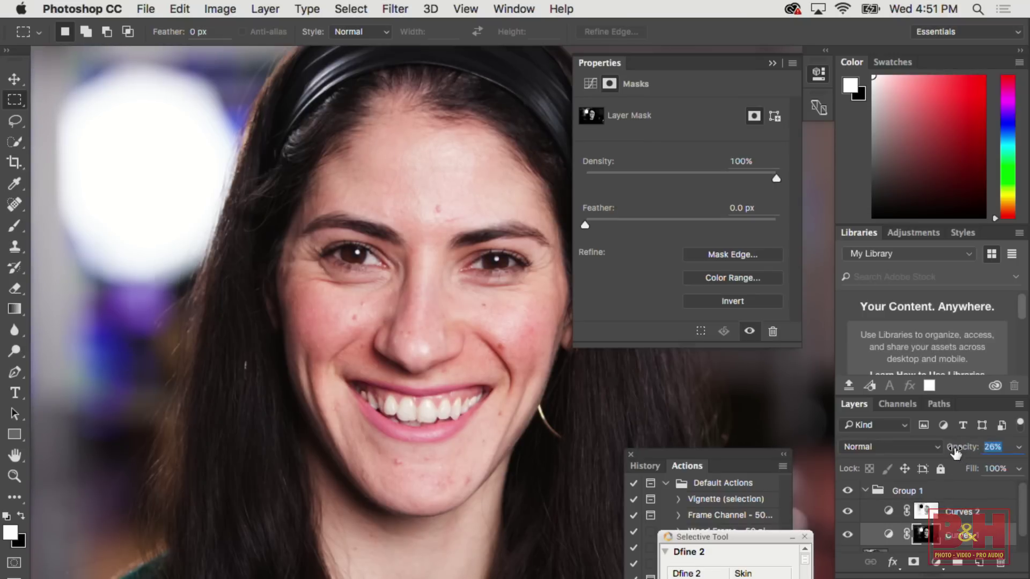
{"action": "left_click", "coordinate": [864, 490]}
- Hide and show the collapsed group repeatedly to compare the portrait before and after, both close up and with more of the figure
{"action": "left_click", "coordinate": [847, 491]}
{"action": "left_click", "coordinate": [848, 490]}
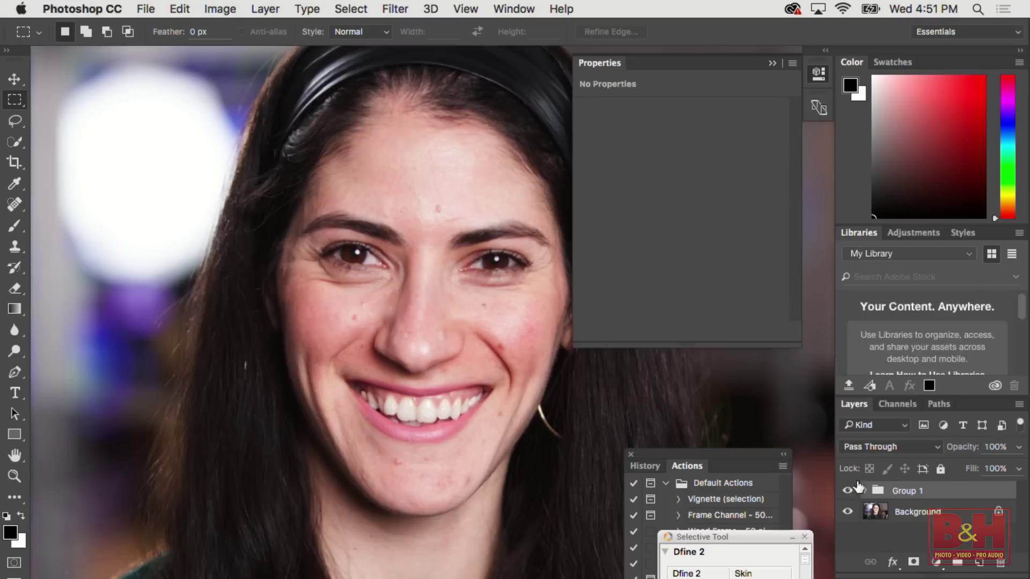
{"action": "scroll", "coordinate": [455, 146], "scroll_direction": "down", "scroll_amount": 2}
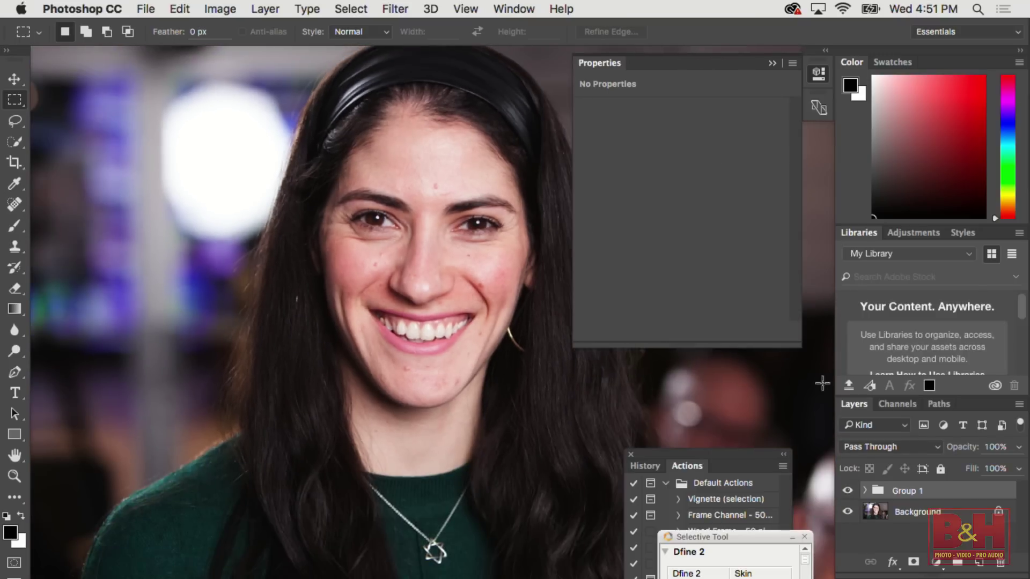
{"action": "left_click", "coordinate": [848, 491]}
{"action": "left_click", "coordinate": [847, 491]}
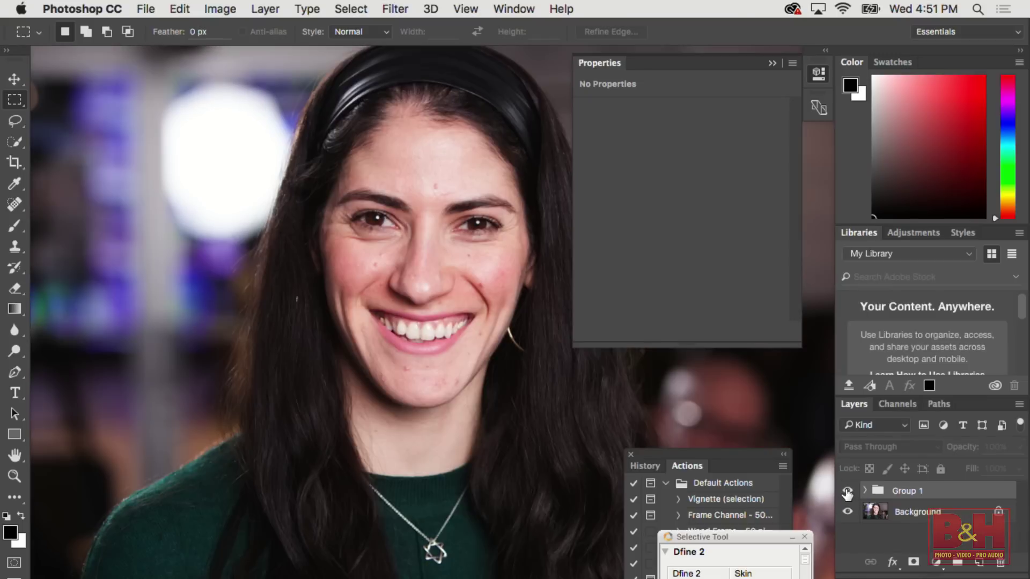
{"action": "left_click", "coordinate": [847, 490]}
{"action": "left_click", "coordinate": [847, 490]}
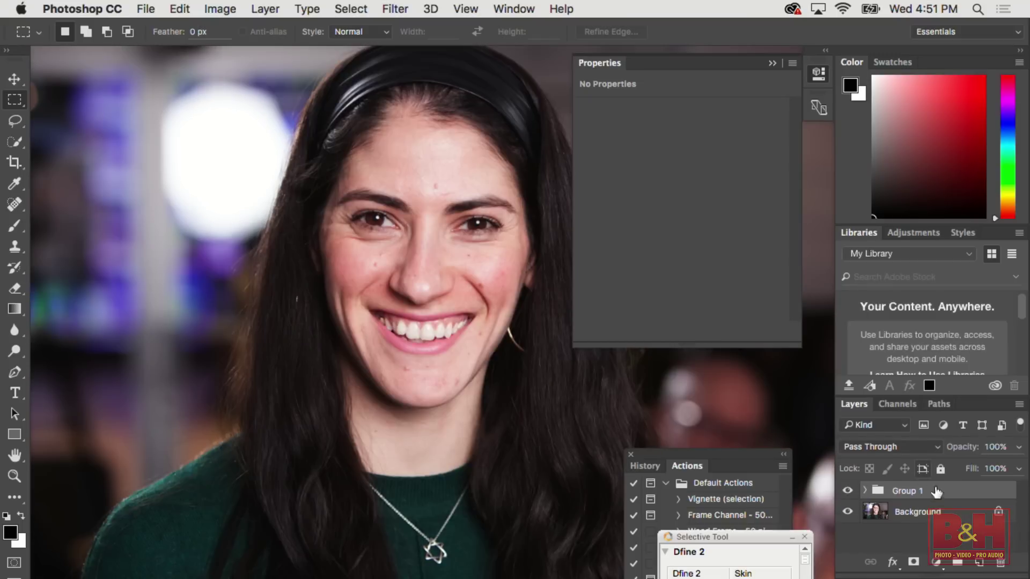
- Add a white layer mask to the whole group and activate the Brush tool
{"action": "left_click", "coordinate": [914, 561]}
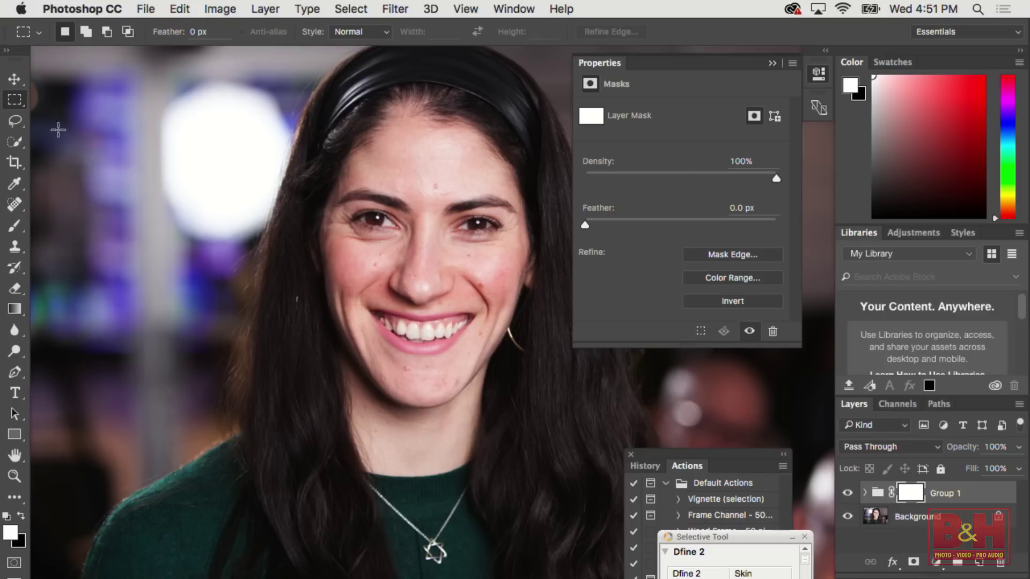
{"action": "left_click", "coordinate": [18, 228]}
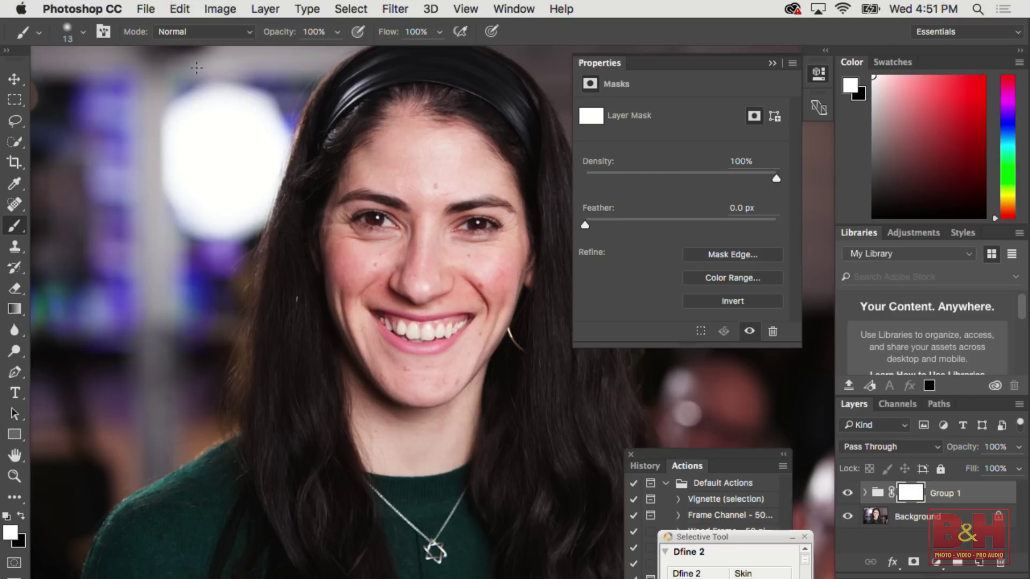
{"action": "scroll", "coordinate": [178, 105], "scroll_direction": "down", "scroll_amount": 2}
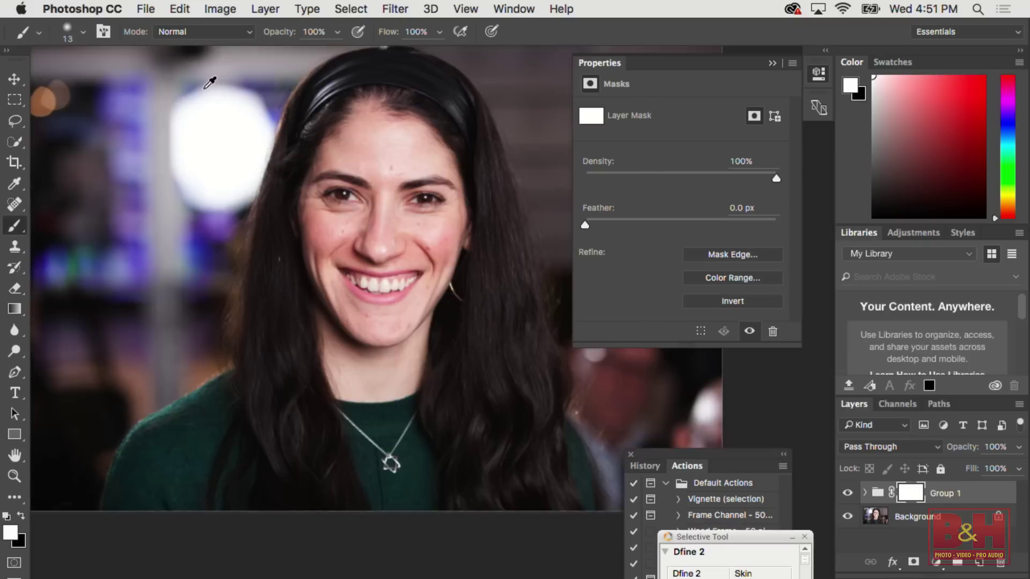
{"action": "scroll", "coordinate": [177, 99], "scroll_direction": "up", "scroll_amount": 2}
{"action": "scroll", "coordinate": [145, 99], "scroll_direction": "right", "scroll_amount": 3}
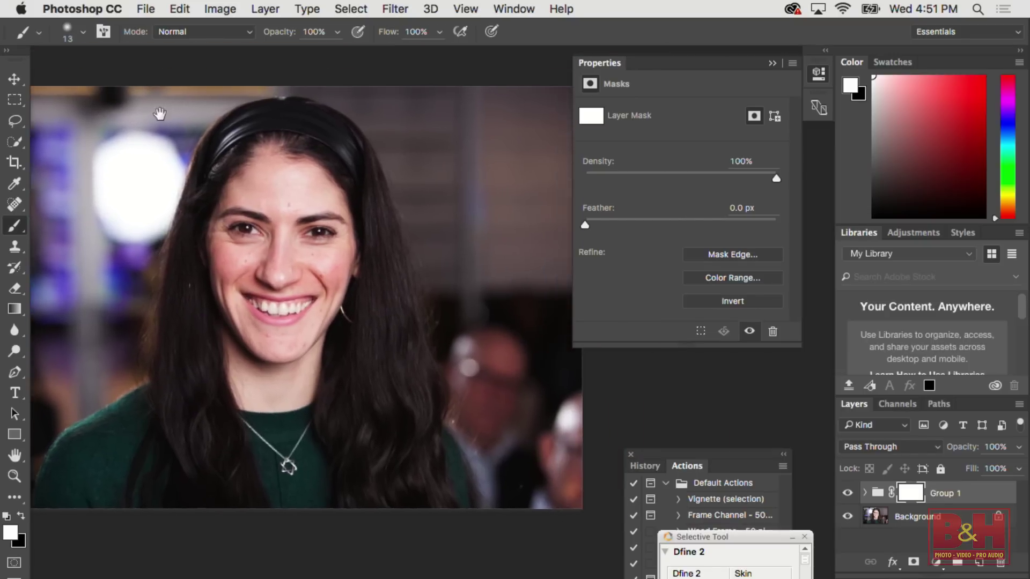
- Switch the masked group's visibility off and on to compare the wider picture with and without the correction
{"action": "left_click", "coordinate": [847, 493]}
{"action": "left_click", "coordinate": [848, 492]}
{"action": "left_click", "coordinate": [847, 493]}
{"action": "left_click", "coordinate": [847, 492]}
{"action": "scroll", "coordinate": [263, 99], "scroll_direction": "down", "scroll_amount": 1}
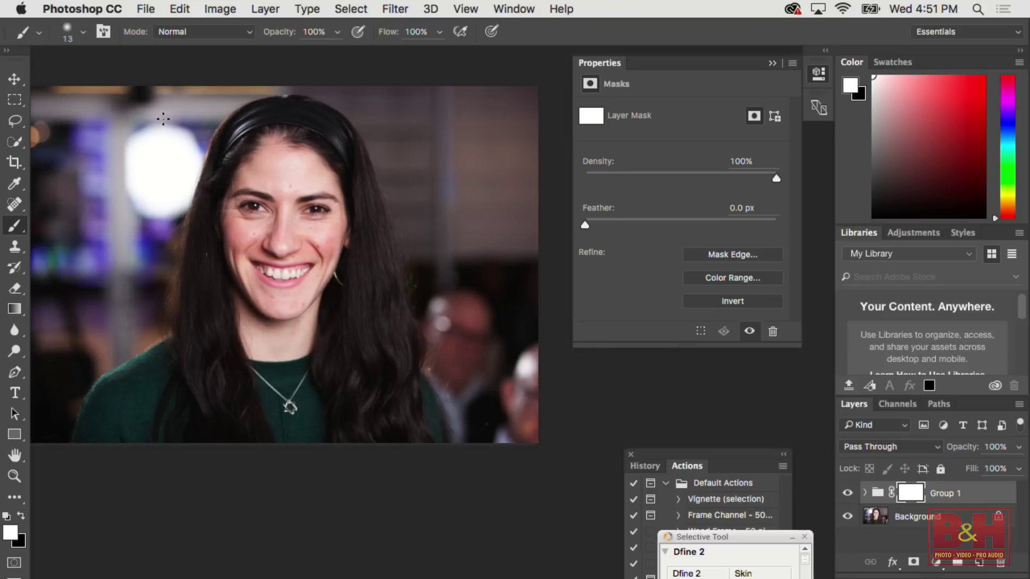
- Set the group's opacity to 90% and check the full portrait with the group hidden and shown
{"action": "left_click_drag", "start_coordinate": [188, 145], "coordinate": [252, 165]}
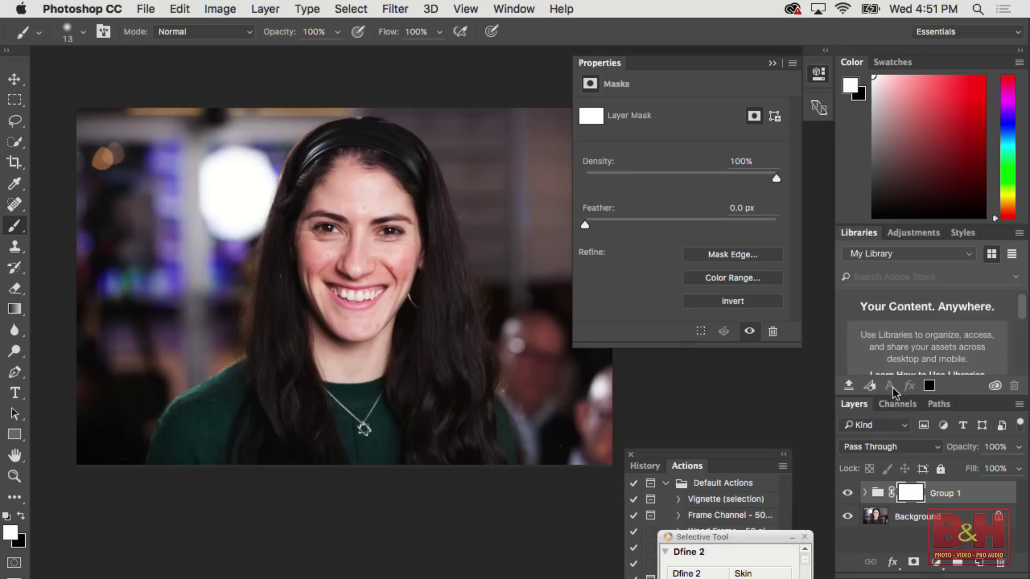
{"action": "left_click_drag", "start_coordinate": [960, 449], "coordinate": [954, 444]}
{"action": "left_click", "coordinate": [847, 494]}
{"action": "left_click", "coordinate": [847, 495]}
{"action": "left_click", "coordinate": [846, 495]}
{"action": "left_click", "coordinate": [846, 494]}
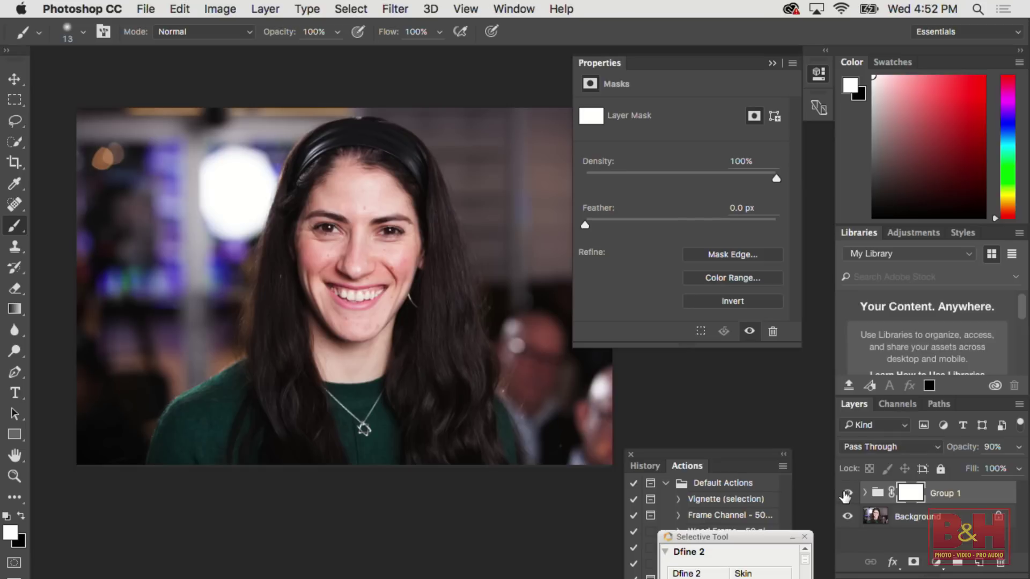
{"action": "left_click", "coordinate": [847, 494]}
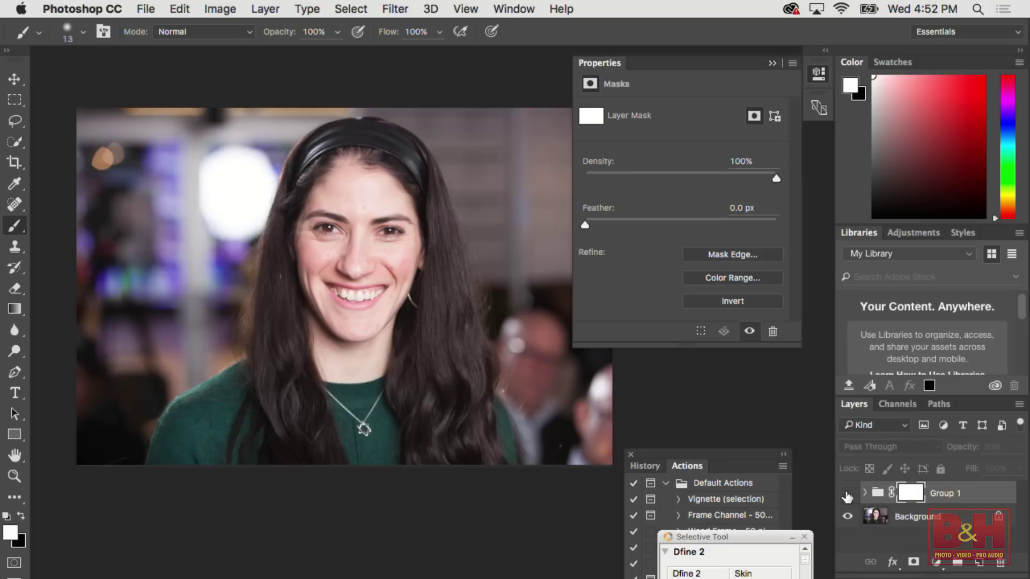
{"action": "left_click", "coordinate": [847, 495]}
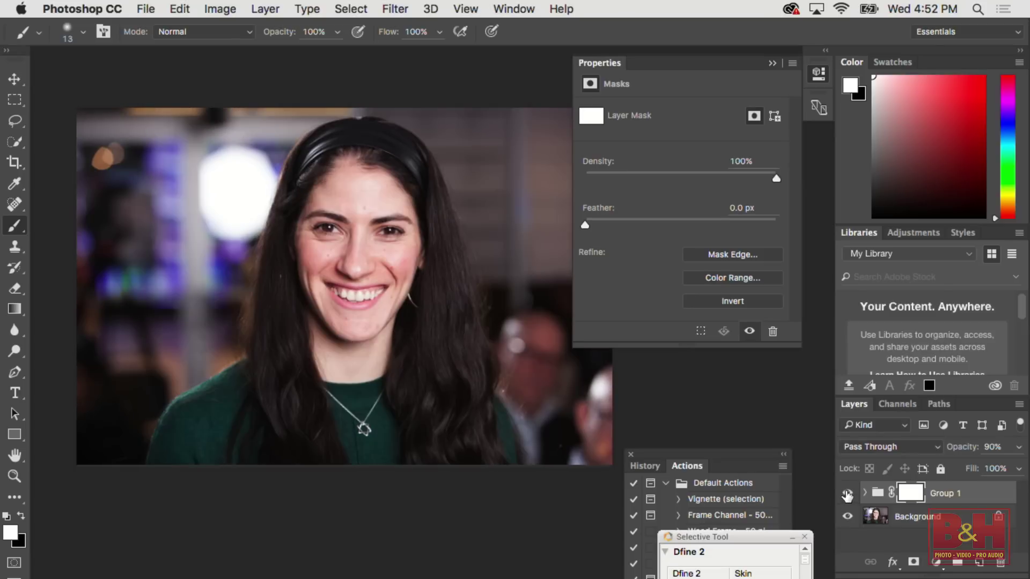
{"action": "left_click", "coordinate": [848, 495]}
{"action": "left_click", "coordinate": [847, 494]}
- Create a new empty layer above the group for retouching the face and activate the Healing Brush tool
{"action": "scroll", "coordinate": [369, 179], "scroll_direction": "up", "scroll_amount": 4}
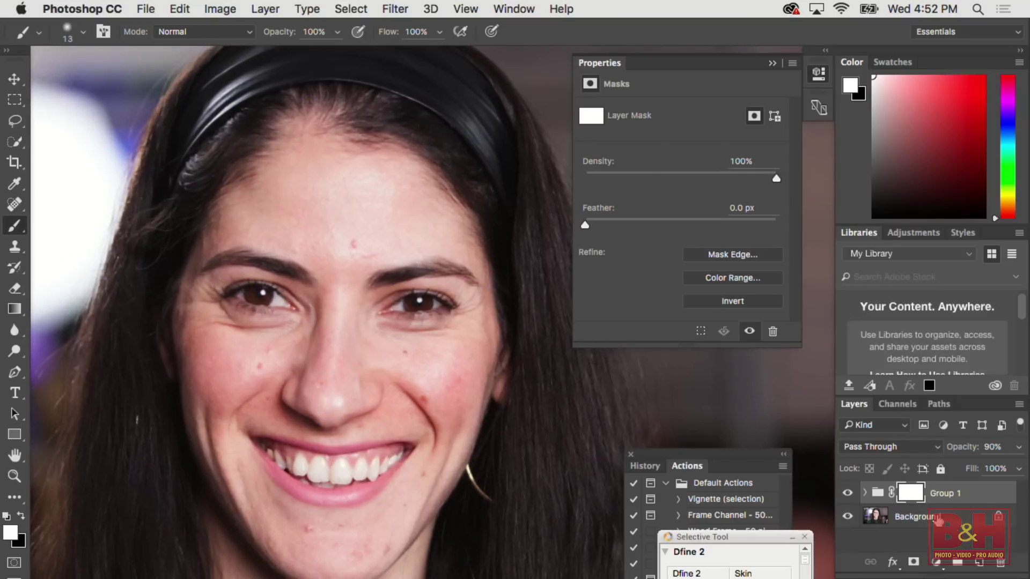
{"action": "left_click", "coordinate": [979, 564]}
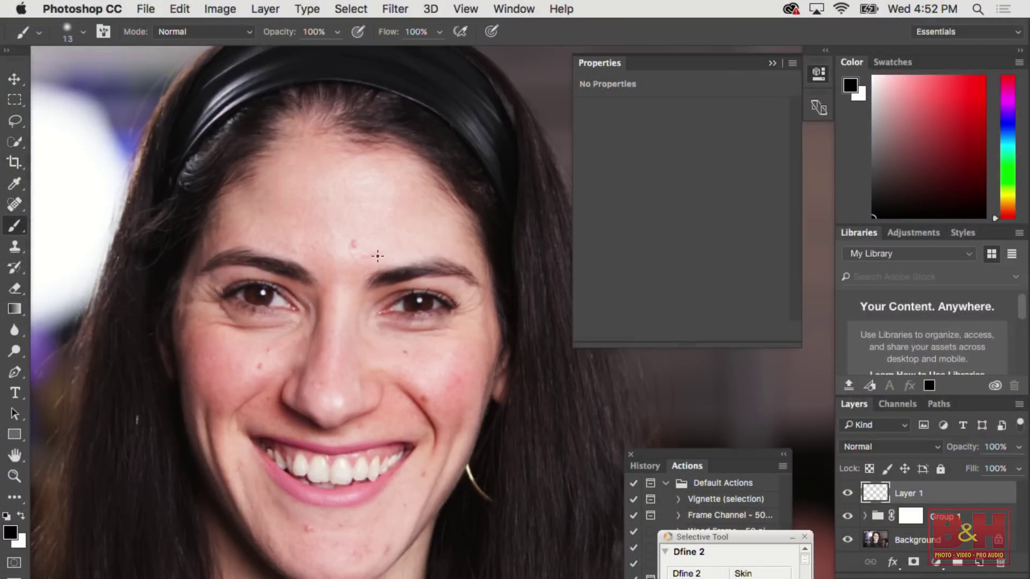
{"action": "scroll", "coordinate": [377, 257], "scroll_direction": "up", "scroll_amount": 2}
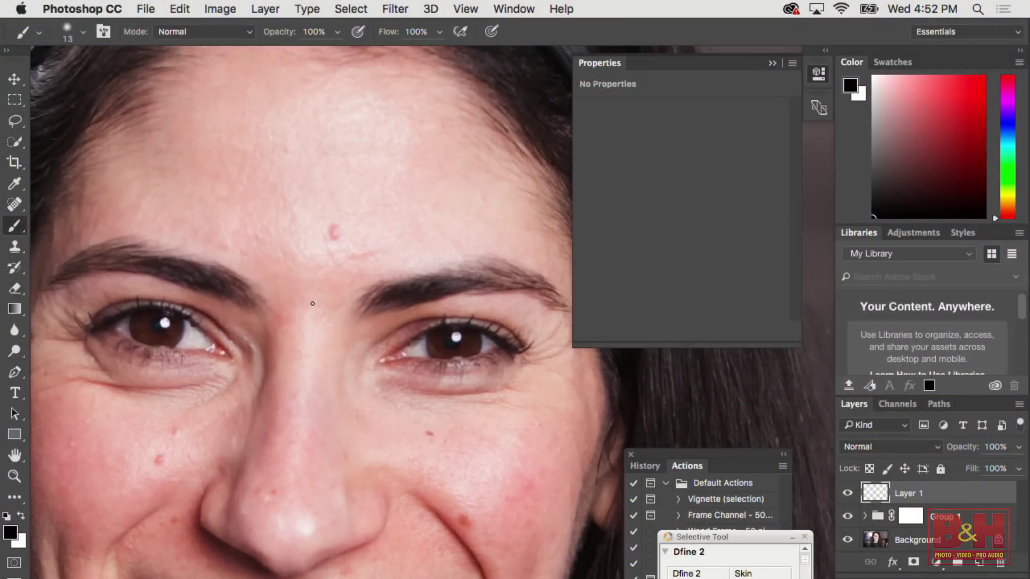
{"action": "scroll", "coordinate": [349, 379], "scroll_direction": "down", "scroll_amount": 3}
{"action": "scroll", "coordinate": [349, 379], "scroll_direction": "left", "scroll_amount": 3}
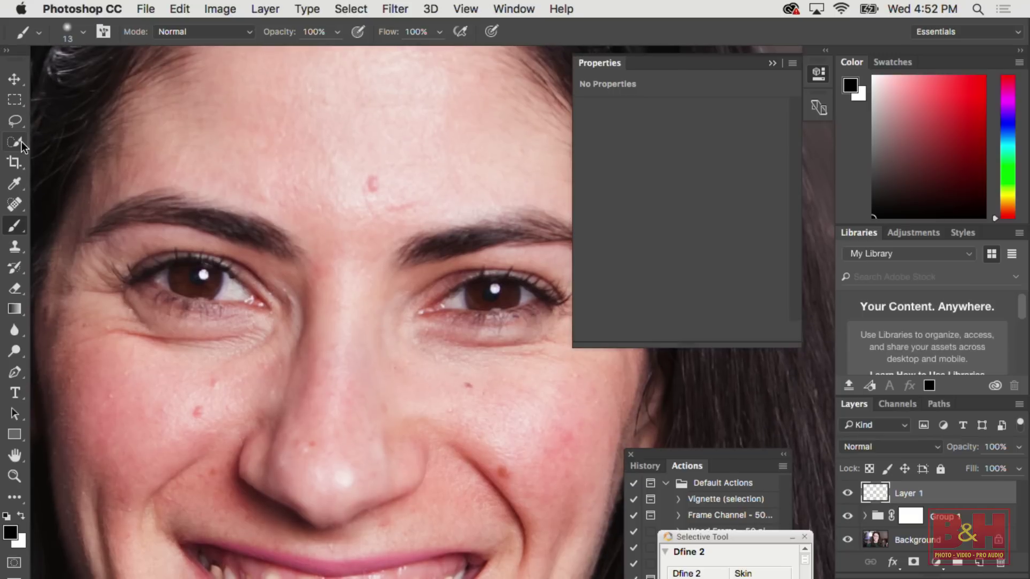
{"action": "left_click", "coordinate": [14, 208]}
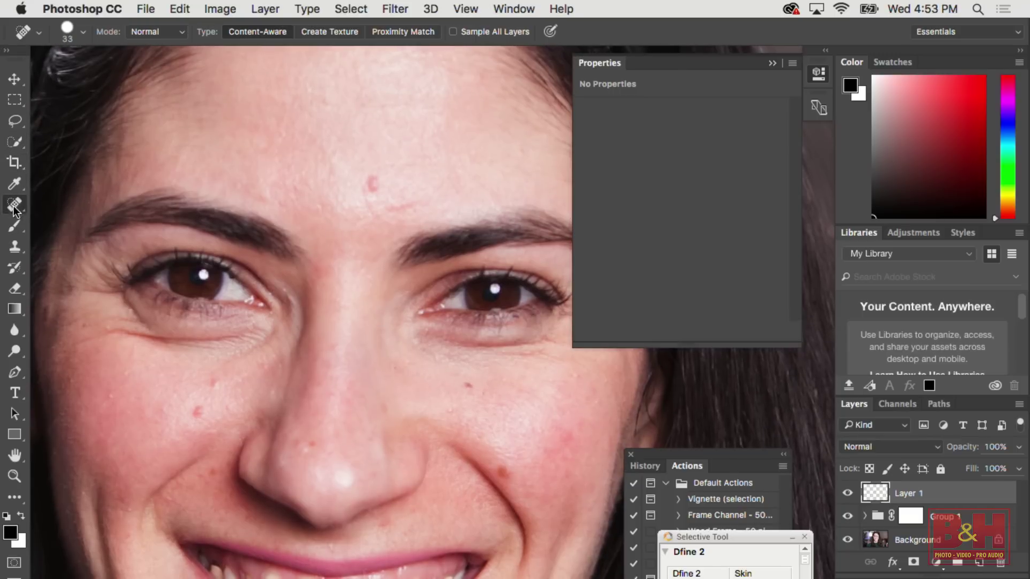
{"action": "right_click", "coordinate": [20, 208]}
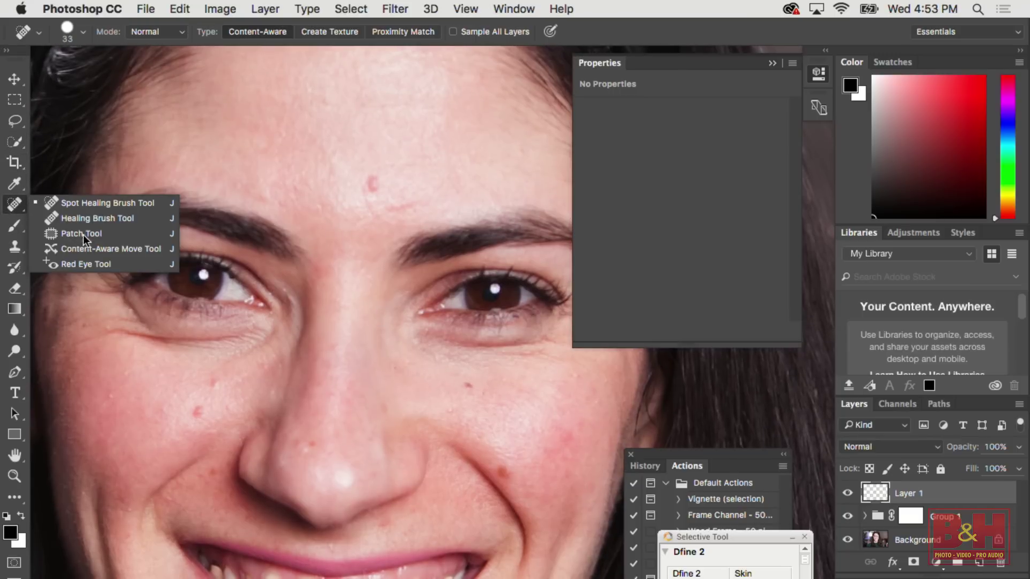
{"action": "left_click", "coordinate": [88, 219]}
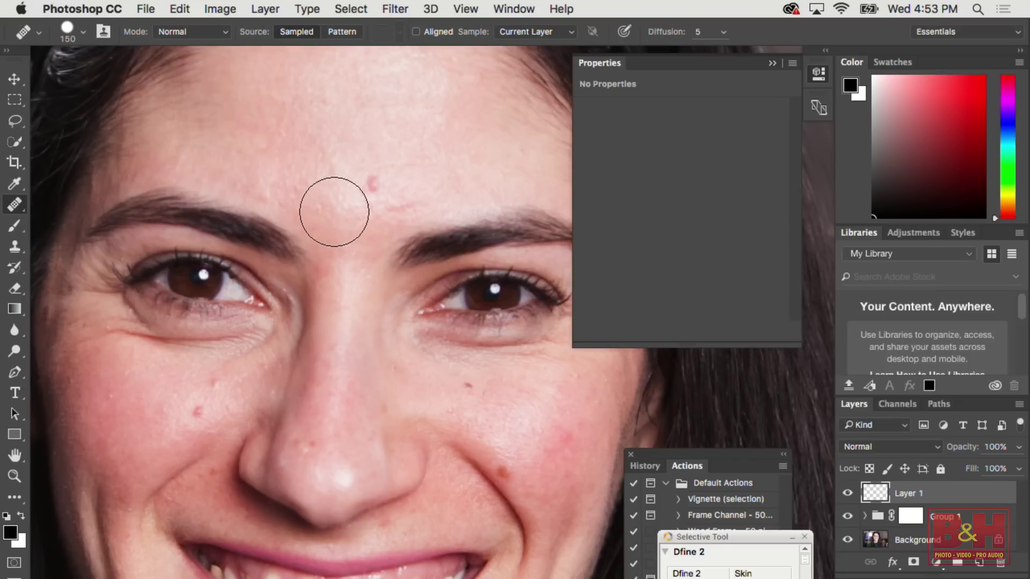
- Reduce the Healing Brush size to 50 px and make it sample Current & Below
{"action": "key", "text": "bracketleft"}
{"action": "key", "text": "bracketleft"}
{"action": "key", "text": "bracketleft"}
{"action": "key", "text": "bracketleft"}
{"action": "key", "text": "bracketleft"}
{"action": "key", "text": "bracketleft"}
{"action": "key", "text": "bracketleft"}
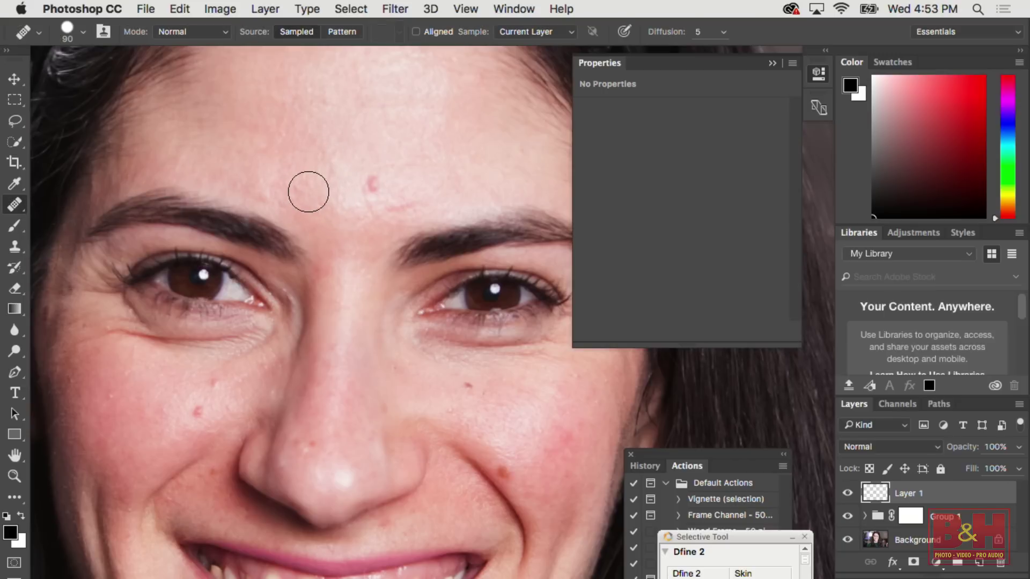
{"action": "left_click_drag", "start_coordinate": [354, 312], "coordinate": [327, 240]}
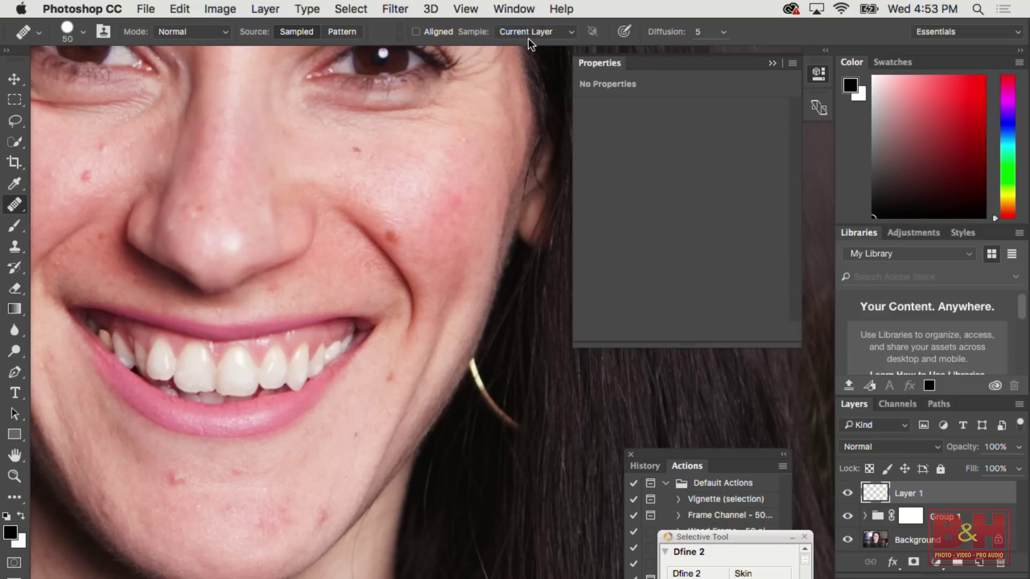
{"action": "left_click", "coordinate": [570, 33]}
{"action": "left_click", "coordinate": [553, 43]}
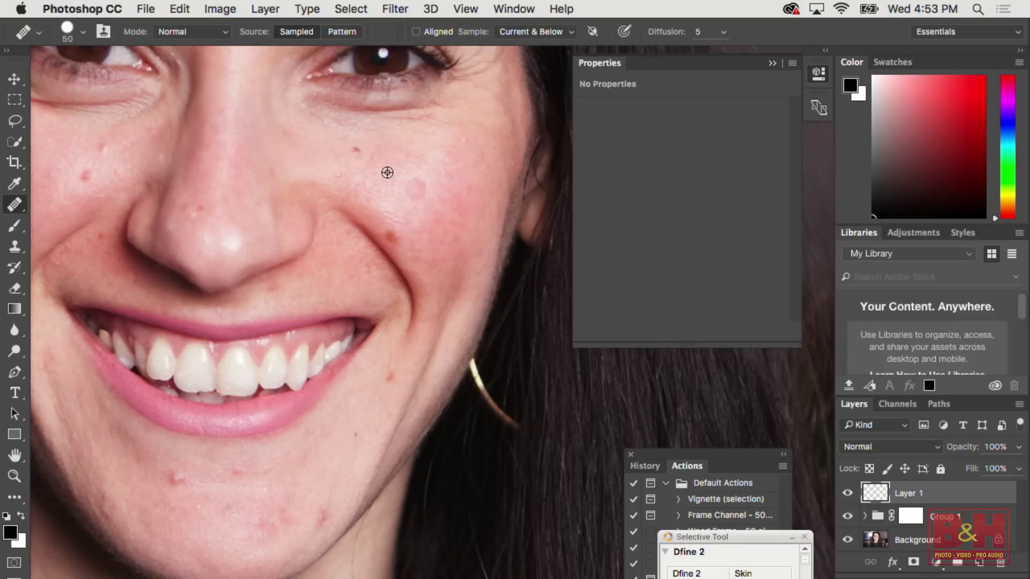
- Sample clean skin on the chin and heal the reddish blemished patch beside it
{"action": "left_click_drag", "start_coordinate": [314, 323], "coordinate": [444, 242]}
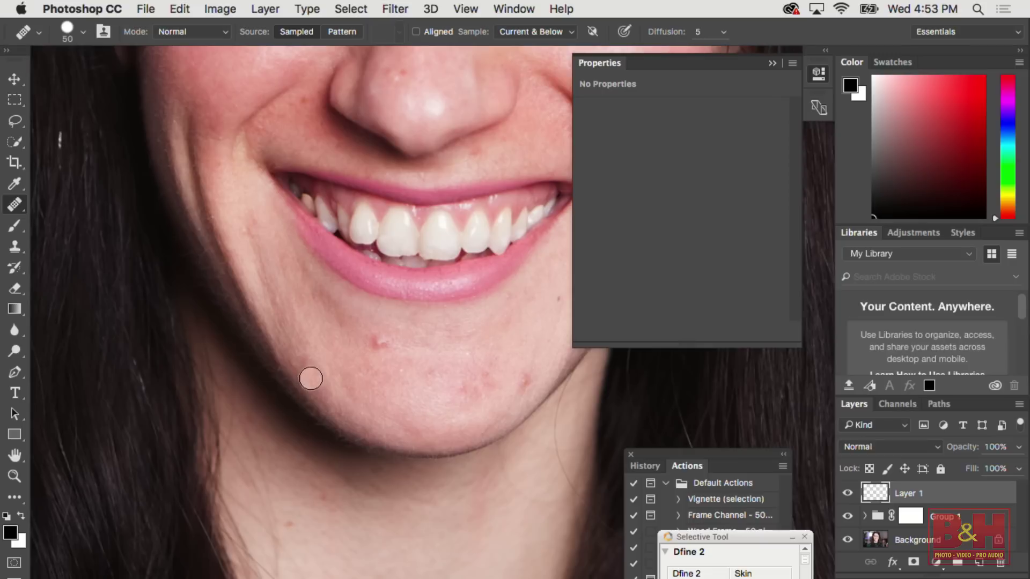
{"action": "left_click", "coordinate": [378, 379], "text": "alt"}
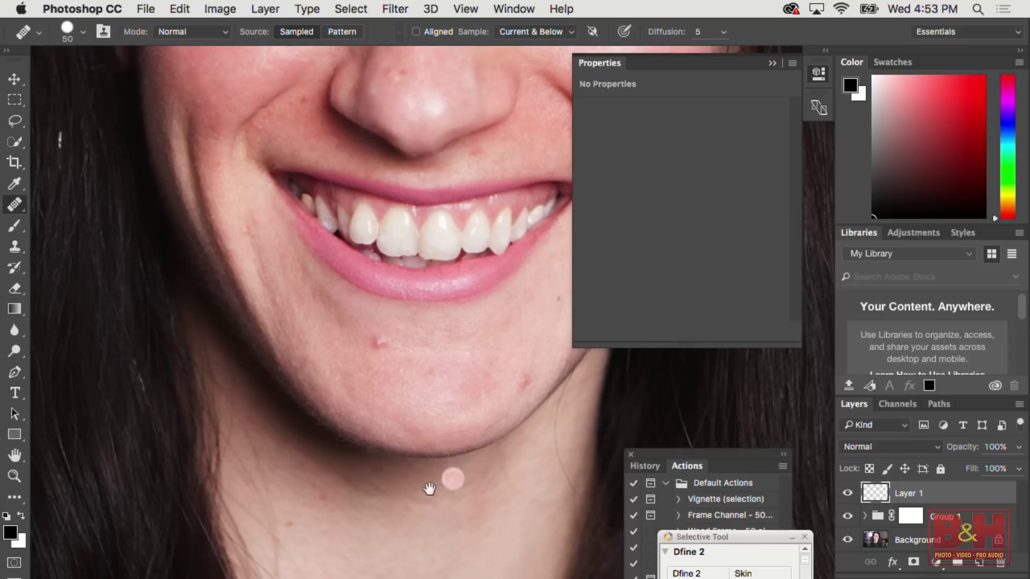
{"action": "key", "text": "space"}
{"action": "left_click_drag", "start_coordinate": [451, 478], "coordinate": [475, 329]}
- Create a second empty layer above the healing layer and activate the Brush tool
{"action": "scroll", "coordinate": [416, 362], "scroll_direction": "up", "scroll_amount": 10}
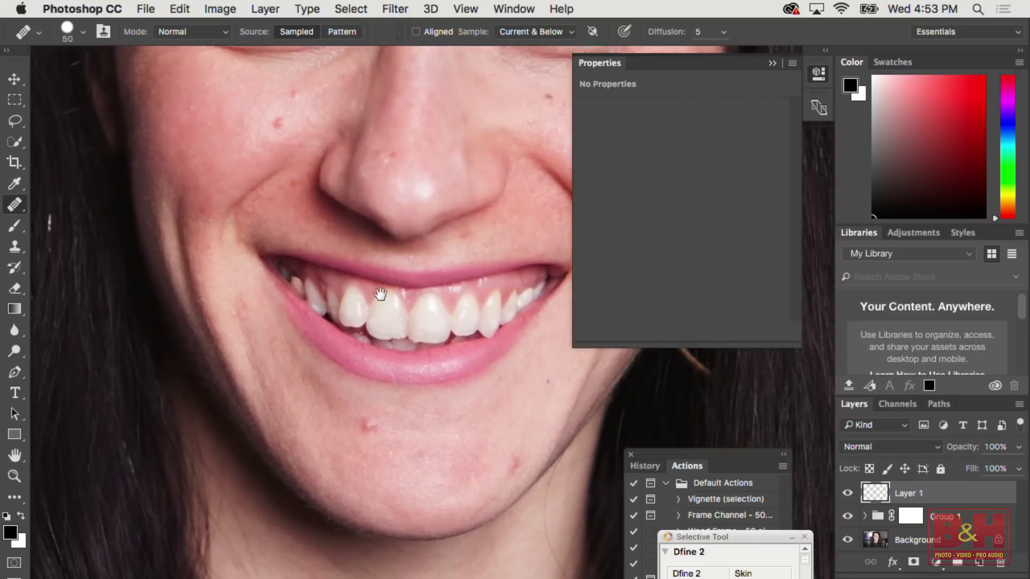
{"action": "scroll", "coordinate": [367, 232], "scroll_direction": "up", "scroll_amount": 10}
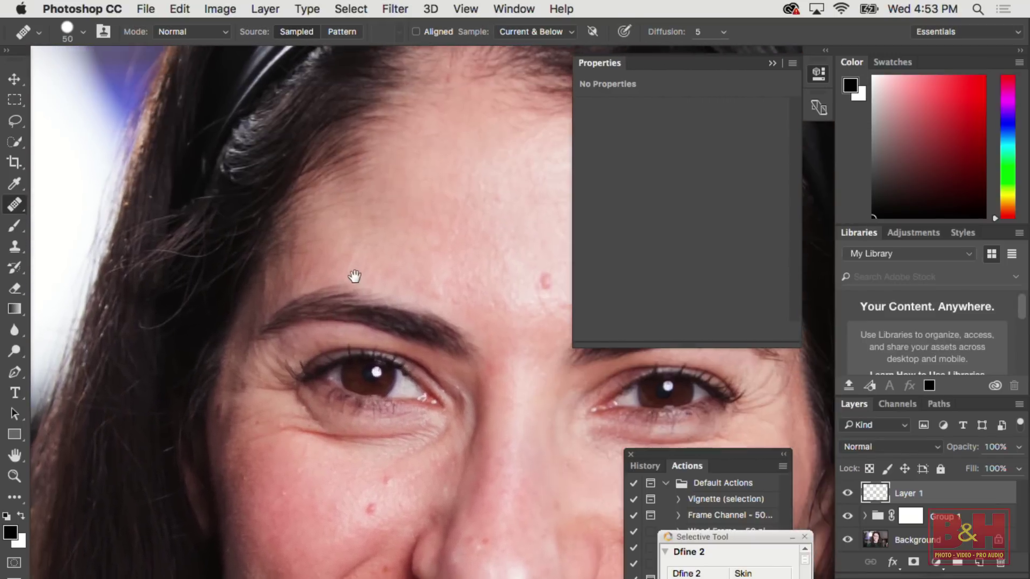
{"action": "scroll", "coordinate": [353, 279], "scroll_direction": "right", "scroll_amount": 3}
{"action": "scroll", "coordinate": [314, 267], "scroll_direction": "right", "scroll_amount": 5}
{"action": "scroll", "coordinate": [315, 280], "scroll_direction": "down", "scroll_amount": 10}
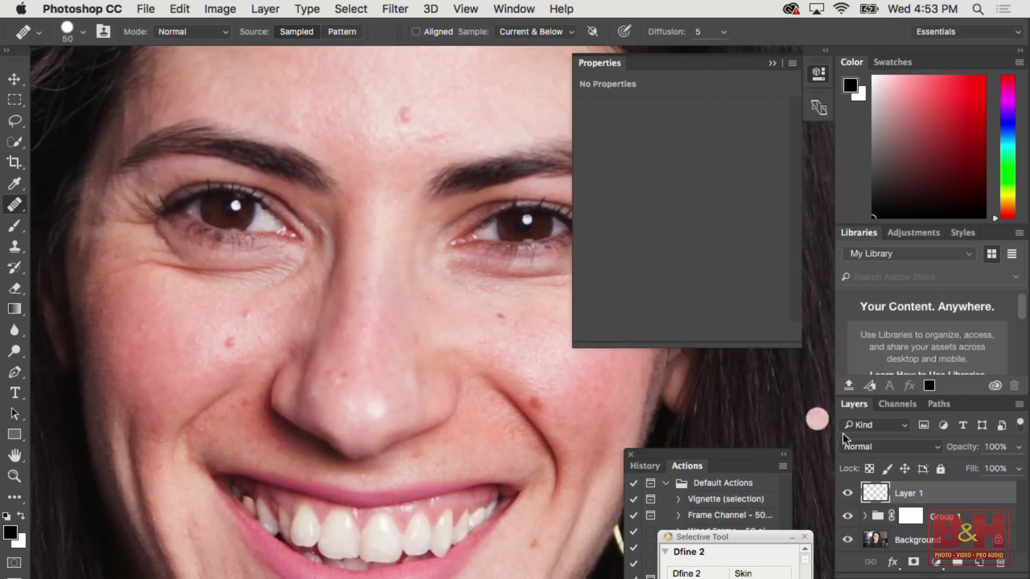
{"action": "left_click", "coordinate": [977, 563]}
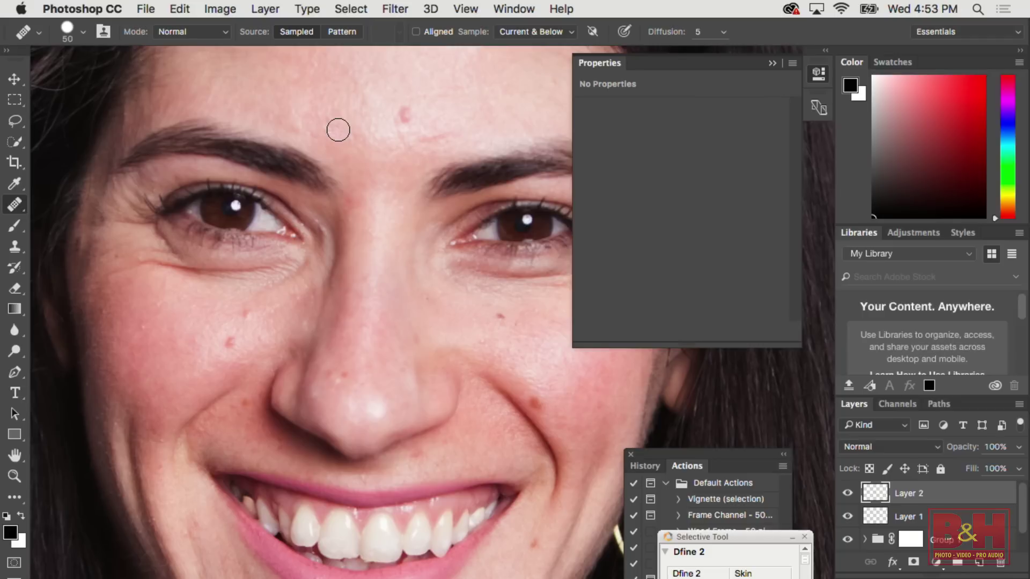
{"action": "left_click_drag", "start_coordinate": [331, 120], "coordinate": [357, 101]}
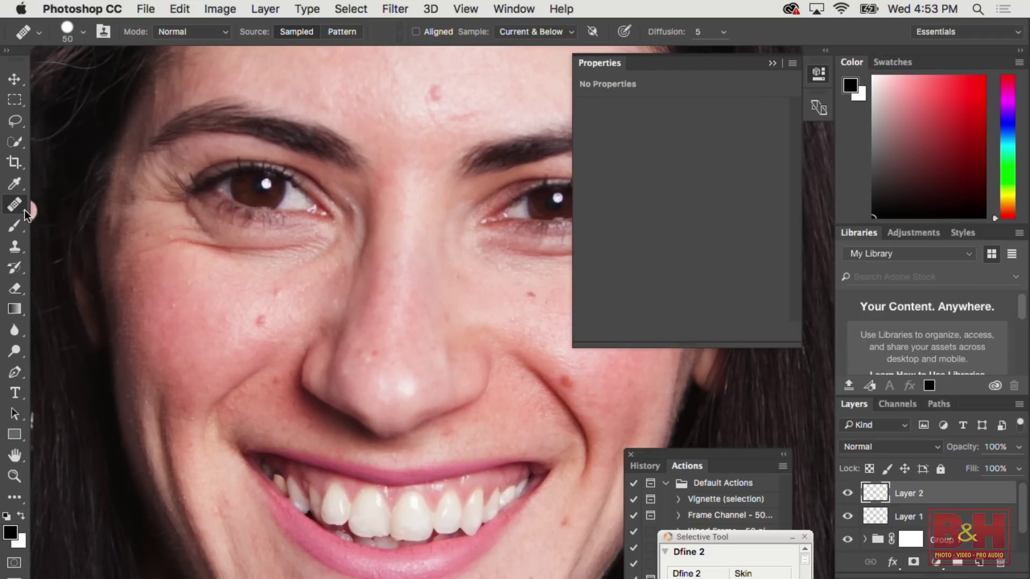
{"action": "left_click", "coordinate": [12, 228]}
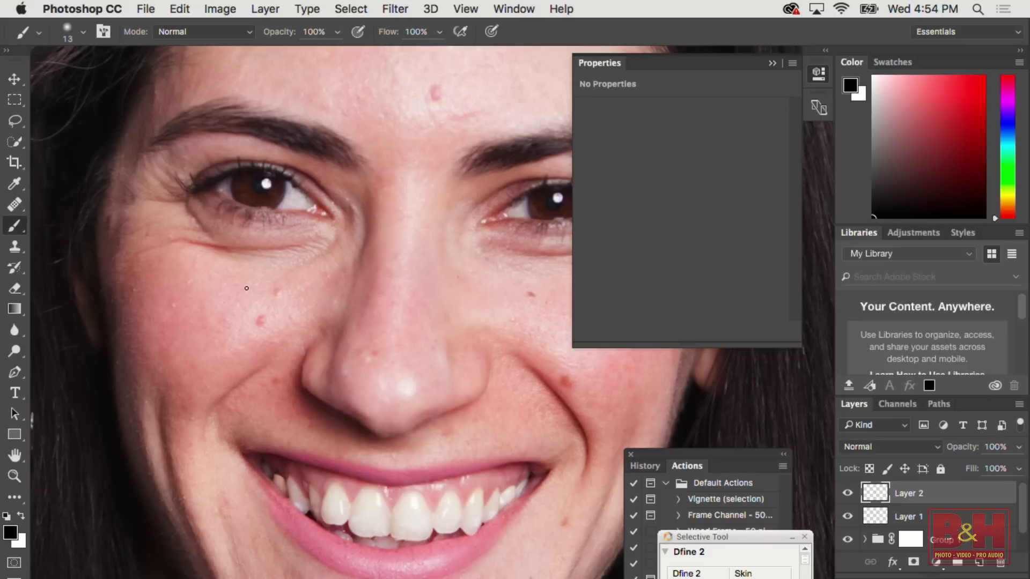
- Sample the pink skin tone from the cheek below the eye as the foreground colour and enlarge the brush to 70 px
{"action": "key", "text": "alt"}
{"action": "left_click", "coordinate": [242, 290], "text": "alt"}
{"action": "key", "text": "bracketright"}
{"action": "key", "text": "bracketright"}
{"action": "key", "text": "bracketright"}
{"action": "key", "text": "bracketright"}
{"action": "key", "text": "bracketright"}
{"action": "key", "text": "bracketright"}
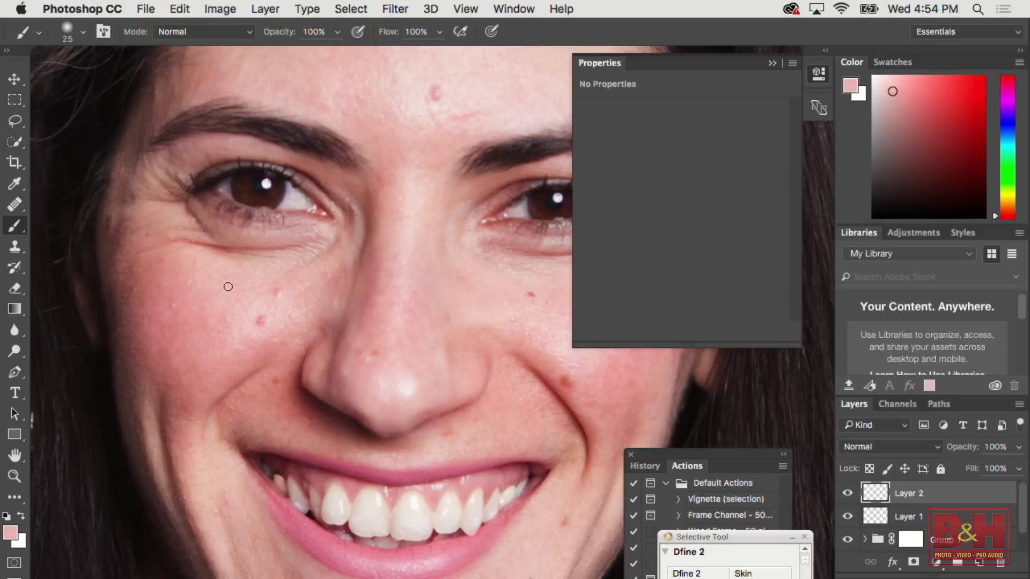
{"action": "right_click", "coordinate": [253, 271]}
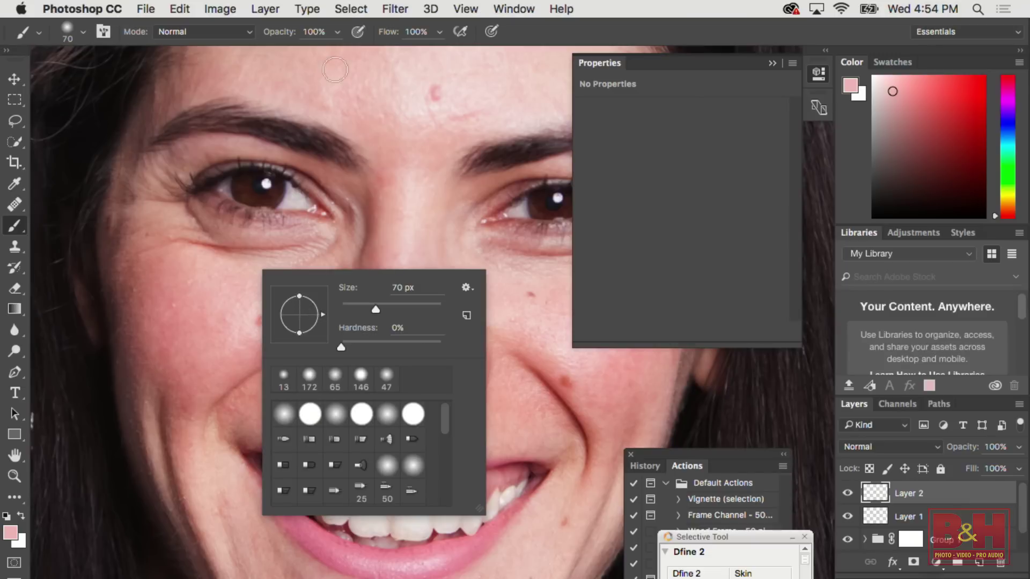
{"action": "left_click", "coordinate": [351, 8]}
{"action": "left_click", "coordinate": [593, 9]}
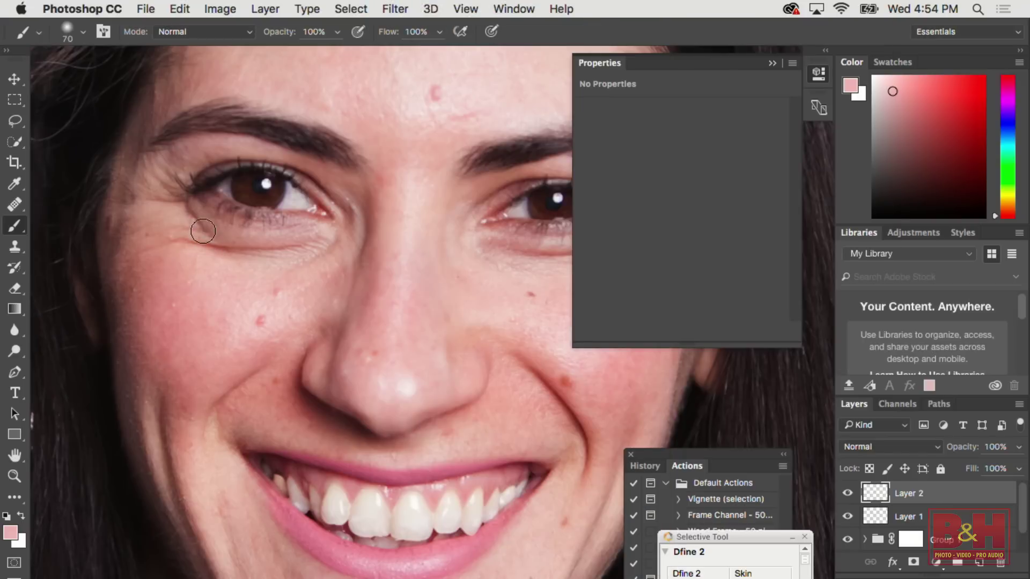
- Enlarge the brush to 175 px and set its flow to 5%
{"action": "key", "text": "bracketright"}
{"action": "key", "text": "bracketright"}
{"action": "key", "text": "bracketright"}
{"action": "key", "text": "bracketright"}
{"action": "key", "text": "bracketright"}
{"action": "key", "text": "bracketright"}
{"action": "left_click", "coordinate": [424, 32]}
{"action": "type", "text": "5"}
- Set the blend mode of Layer 2 to Lighter Color
{"action": "left_click_drag", "start_coordinate": [272, 275], "coordinate": [305, 274]}
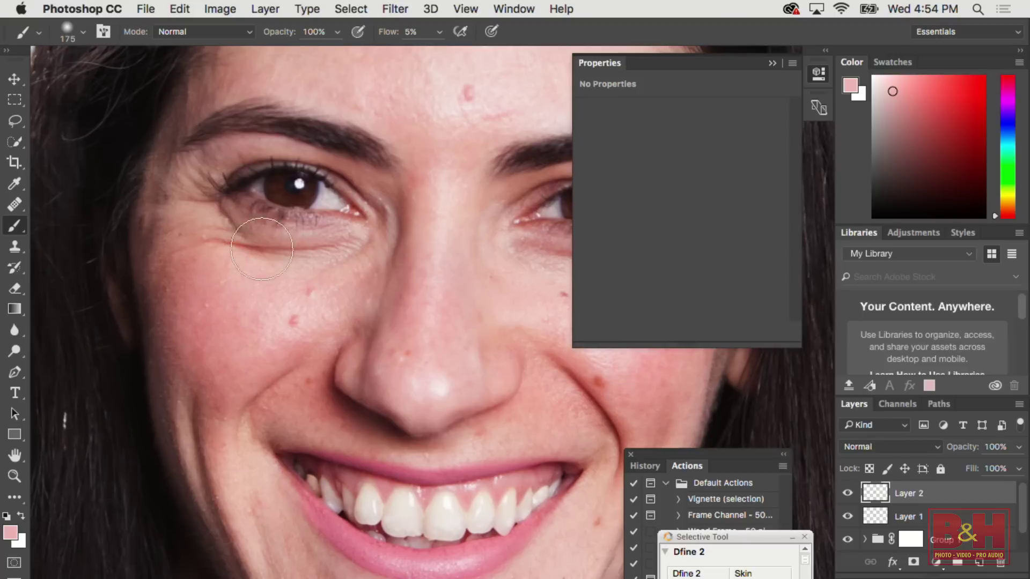
{"action": "left_click", "coordinate": [873, 446]}
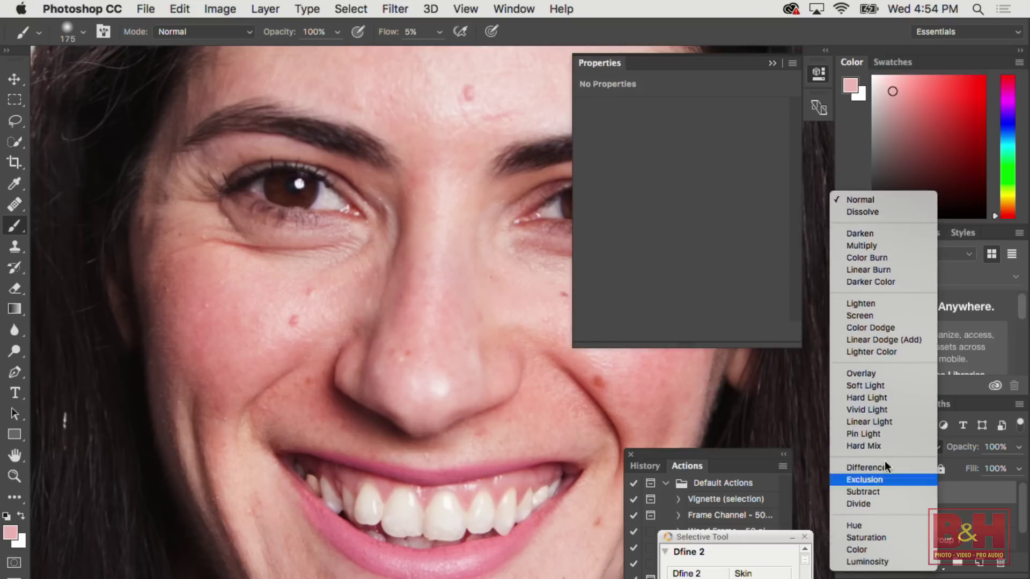
{"action": "left_click", "coordinate": [899, 352]}
- Paint the sampled skin tone over the dark shadows and creases beneath both eyes on Layer 2
{"action": "mouse_move", "coordinate": [385, 187]}
{"action": "left_mouse_down"}
{"action": "mouse_move", "coordinate": [236, 214]}
{"action": "mouse_move", "coordinate": [243, 241]}
{"action": "mouse_move", "coordinate": [314, 256]}
{"action": "mouse_move", "coordinate": [338, 276]}
{"action": "mouse_move", "coordinate": [269, 252]}
{"action": "mouse_move", "coordinate": [249, 260]}
{"action": "mouse_move", "coordinate": [338, 292]}
{"action": "mouse_move", "coordinate": [384, 223]}
{"action": "mouse_move", "coordinate": [363, 258]}
{"action": "mouse_move", "coordinate": [288, 254]}
{"action": "mouse_move", "coordinate": [363, 280]}
{"action": "left_mouse_up"}
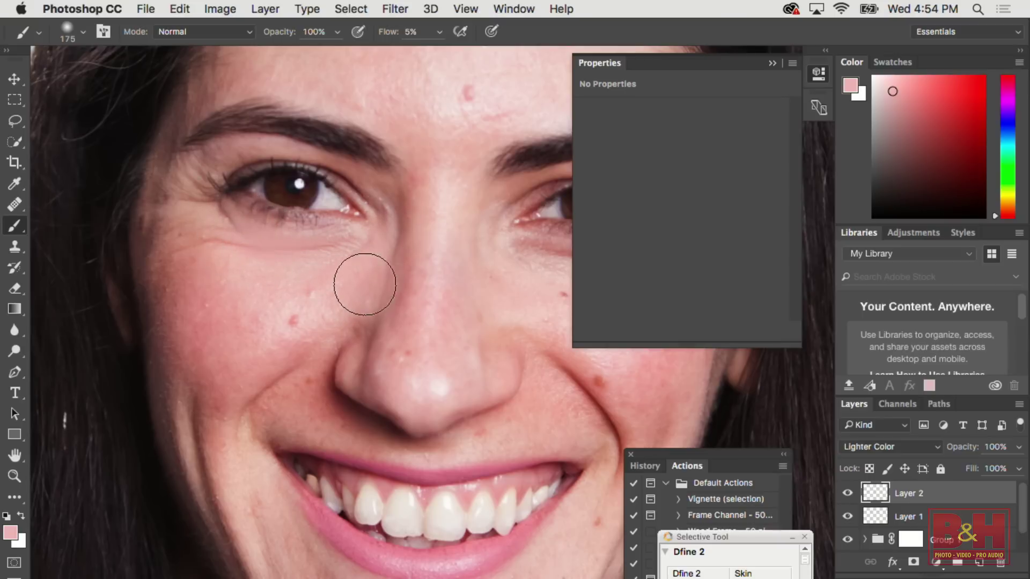
{"action": "scroll", "coordinate": [351, 284], "scroll_direction": "right", "scroll_amount": 5}
{"action": "scroll", "coordinate": [351, 284], "scroll_direction": "down", "scroll_amount": 1}
{"action": "mouse_move", "coordinate": [347, 227]}
{"action": "left_mouse_down"}
{"action": "mouse_move", "coordinate": [462, 237]}
{"action": "mouse_move", "coordinate": [497, 211]}
{"action": "mouse_move", "coordinate": [495, 243]}
{"action": "mouse_move", "coordinate": [463, 270]}
{"action": "mouse_move", "coordinate": [392, 246]}
{"action": "mouse_move", "coordinate": [349, 182]}
{"action": "mouse_move", "coordinate": [422, 230]}
{"action": "mouse_move", "coordinate": [490, 226]}
{"action": "left_mouse_up"}
{"action": "mouse_move", "coordinate": [296, 237]}
{"action": "left_mouse_down"}
{"action": "mouse_move", "coordinate": [421, 239]}
{"action": "mouse_move", "coordinate": [489, 218]}
{"action": "left_mouse_up"}
{"action": "mouse_move", "coordinate": [258, 198]}
{"action": "left_mouse_down"}
{"action": "mouse_move", "coordinate": [265, 288]}
{"action": "mouse_move", "coordinate": [243, 157]}
{"action": "mouse_move", "coordinate": [248, 256]}
{"action": "mouse_move", "coordinate": [235, 154]}
{"action": "mouse_move", "coordinate": [251, 251]}
{"action": "mouse_move", "coordinate": [274, 271]}
{"action": "mouse_move", "coordinate": [410, 191]}
{"action": "mouse_move", "coordinate": [412, 202]}
{"action": "mouse_move", "coordinate": [436, 172]}
{"action": "mouse_move", "coordinate": [445, 245]}
{"action": "mouse_move", "coordinate": [484, 219]}
{"action": "mouse_move", "coordinate": [424, 268]}
{"action": "mouse_move", "coordinate": [473, 196]}
{"action": "mouse_move", "coordinate": [462, 212]}
{"action": "mouse_move", "coordinate": [397, 199]}
{"action": "mouse_move", "coordinate": [390, 181]}
{"action": "mouse_move", "coordinate": [391, 259]}
{"action": "mouse_move", "coordinate": [405, 225]}
{"action": "left_mouse_up"}
- Hide and show Layer 2 repeatedly to compare the areas under the eyes before and after painting
{"action": "scroll", "coordinate": [361, 246], "scroll_direction": "down", "scroll_amount": 2}
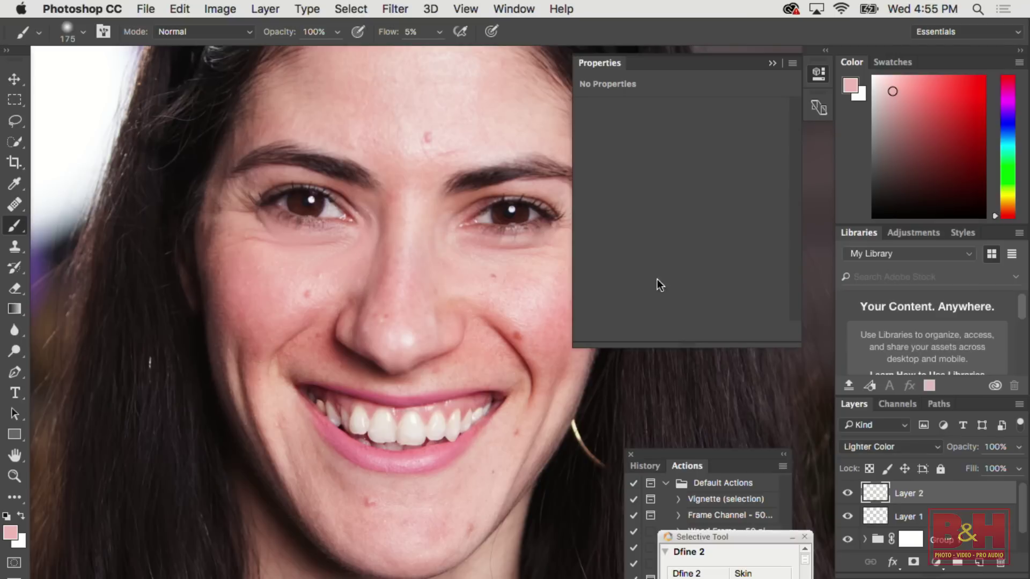
{"action": "left_click", "coordinate": [847, 494]}
{"action": "left_click", "coordinate": [847, 494]}
{"action": "left_click", "coordinate": [847, 494]}
{"action": "left_click", "coordinate": [847, 494]}
{"action": "left_click", "coordinate": [848, 494]}
{"action": "left_click", "coordinate": [847, 495]}
- Split the Underlying Layer shadow slider in Layer 2's Blend If options to 38 / 255 and apply it
{"action": "double_click", "coordinate": [948, 496]}
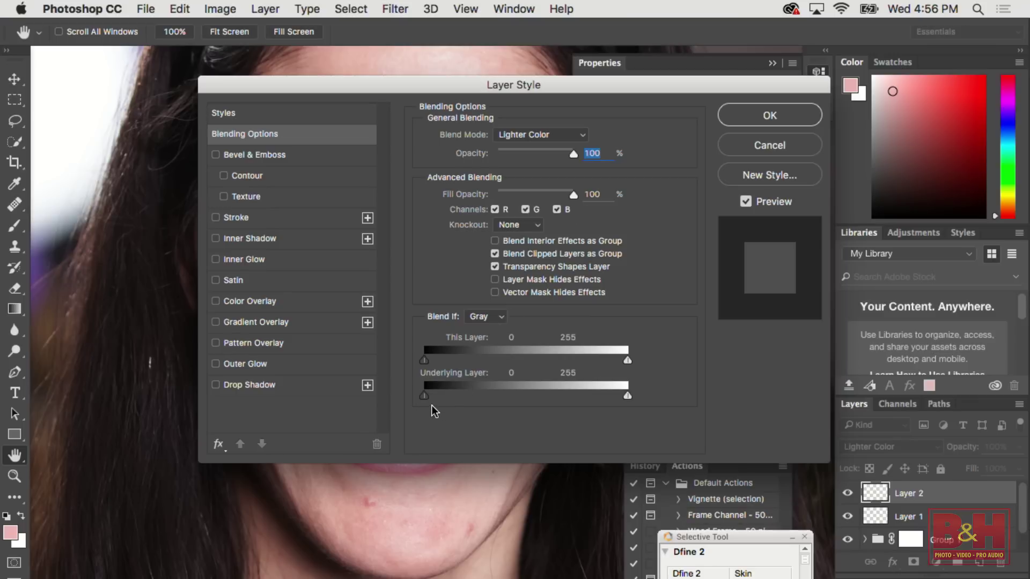
{"action": "left_click_drag", "start_coordinate": [425, 395], "coordinate": [467, 396]}
{"action": "key", "text": "super+z"}
{"action": "left_click_drag", "start_coordinate": [482, 91], "coordinate": [604, 277]}
{"action": "left_click_drag", "start_coordinate": [670, 264], "coordinate": [831, 248]}
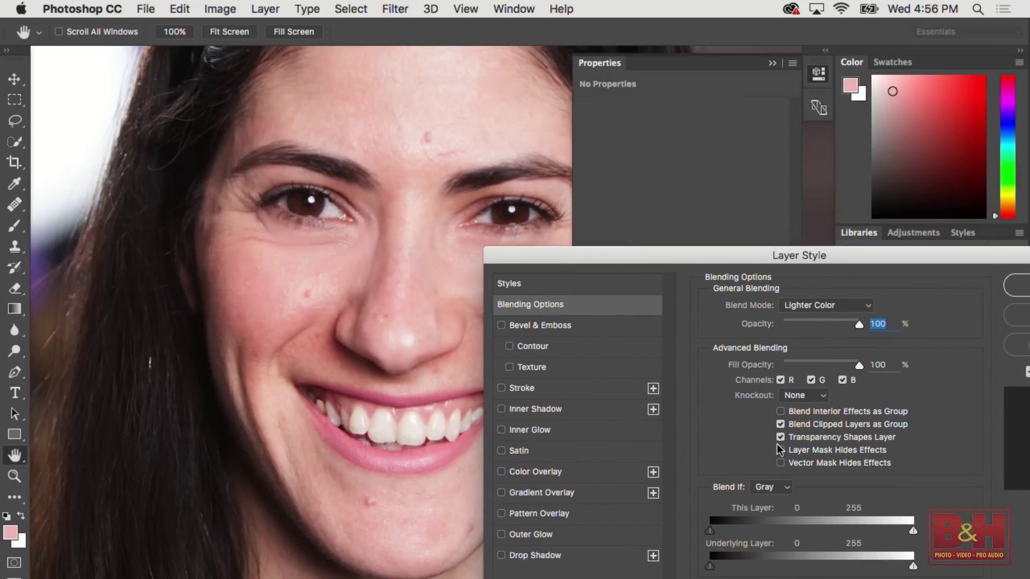
{"action": "mouse_move", "coordinate": [704, 558]}
{"action": "left_mouse_down"}
{"action": "mouse_move", "coordinate": [825, 565]}
{"action": "mouse_move", "coordinate": [710, 565]}
{"action": "left_mouse_up"}
{"action": "left_click_drag", "start_coordinate": [709, 566], "coordinate": [745, 568], "text": "alt"}
{"action": "left_click_drag", "start_coordinate": [744, 568], "coordinate": [913, 567]}
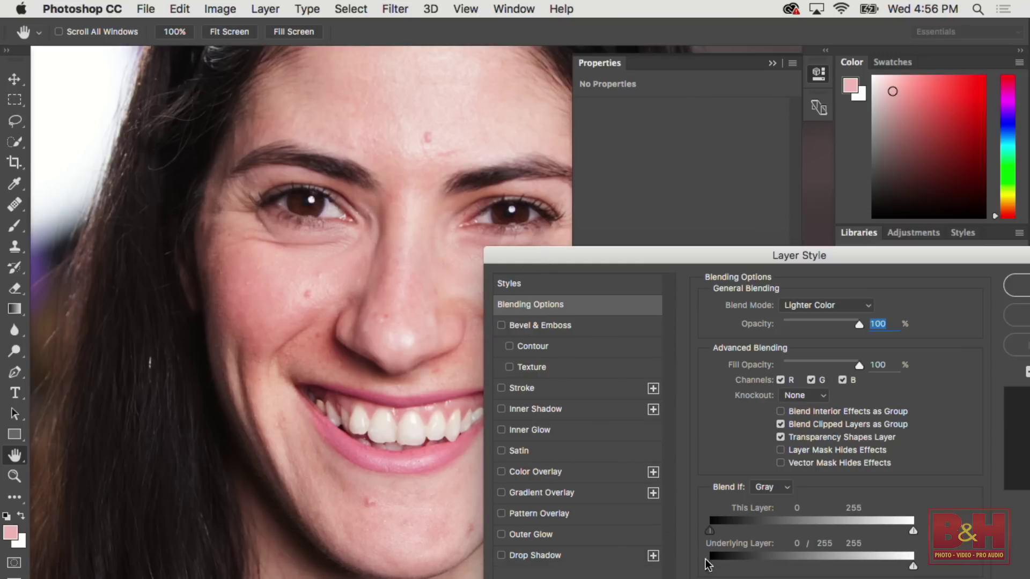
{"action": "left_click_drag", "start_coordinate": [706, 571], "coordinate": [738, 556]}
{"action": "left_click_drag", "start_coordinate": [805, 261], "coordinate": [724, 234]}
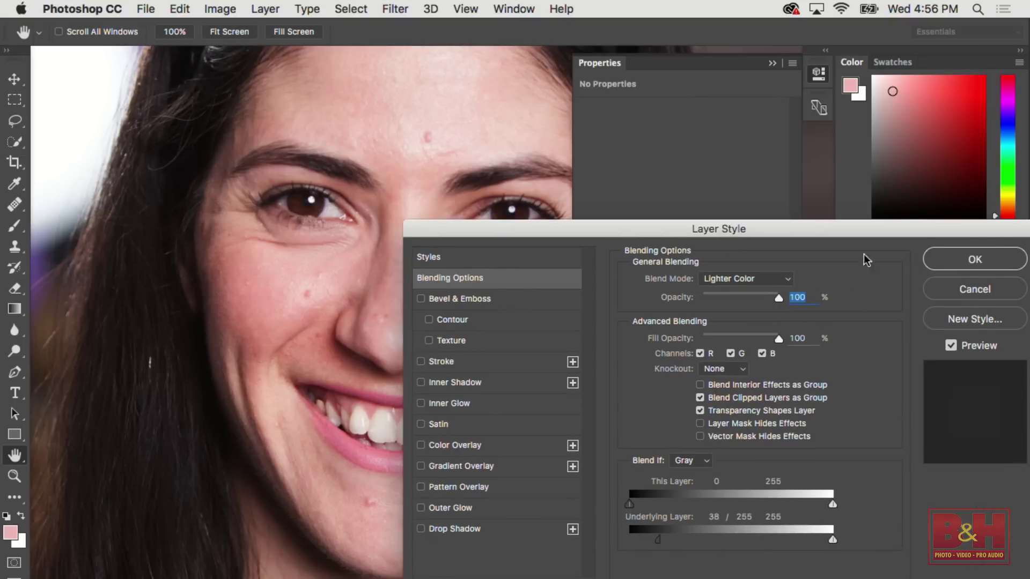
{"action": "left_click", "coordinate": [935, 265]}
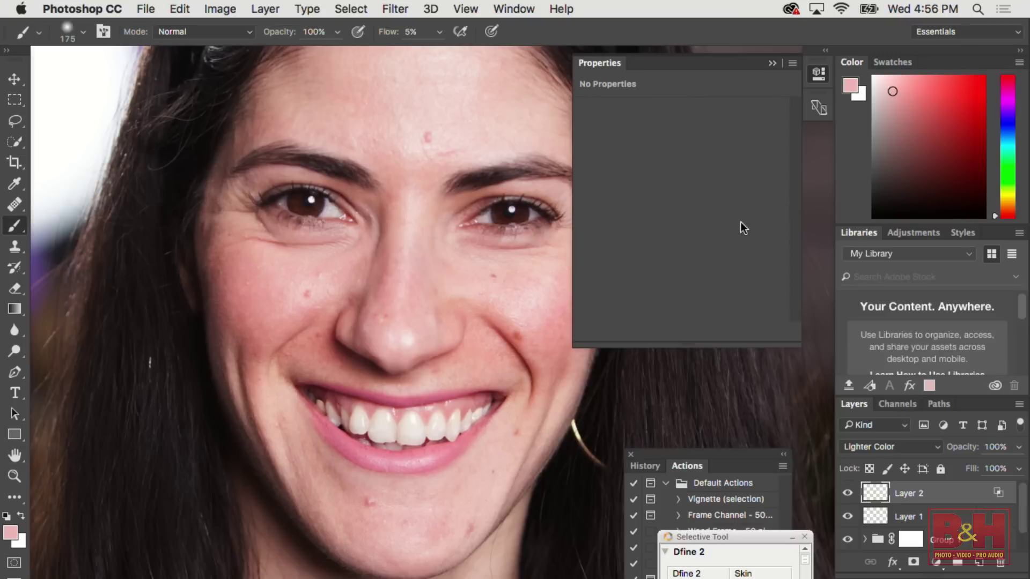
- Switch Layer 2 off and on to examine how the adjusted blending affects the skin under the eyes
{"action": "left_click", "coordinate": [847, 493]}
{"action": "left_click", "coordinate": [847, 493]}
{"action": "left_click", "coordinate": [848, 493]}
{"action": "left_click", "coordinate": [847, 493]}
{"action": "left_click", "coordinate": [847, 493]}
{"action": "left_click", "coordinate": [847, 493]}
{"action": "left_click", "coordinate": [847, 493]}
{"action": "left_click", "coordinate": [848, 493]}
{"action": "left_click", "coordinate": [848, 493]}
{"action": "left_click", "coordinate": [848, 493]}
{"action": "left_click", "coordinate": [848, 494]}
{"action": "left_click", "coordinate": [848, 493]}
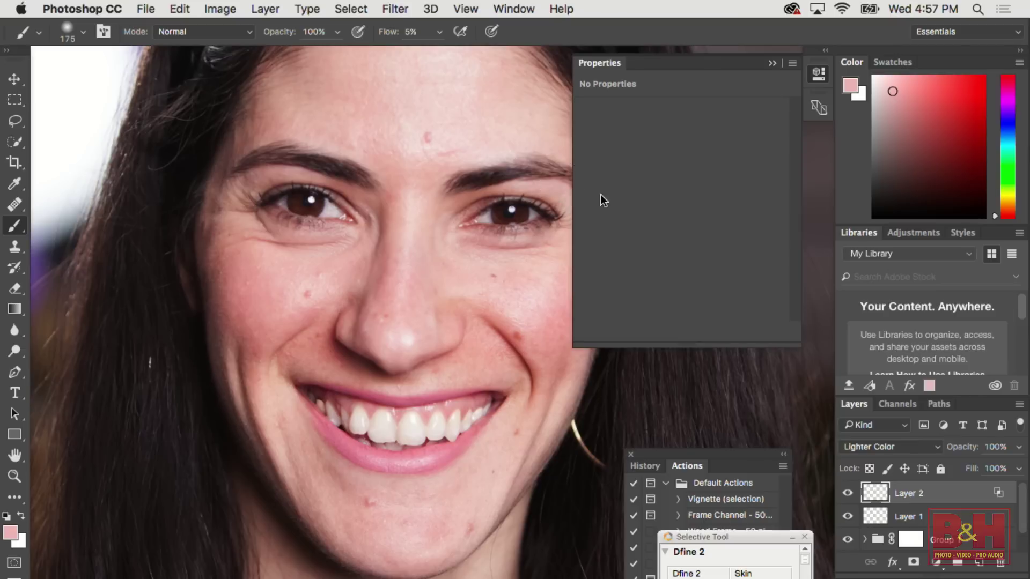
{"action": "left_click", "coordinate": [848, 494]}
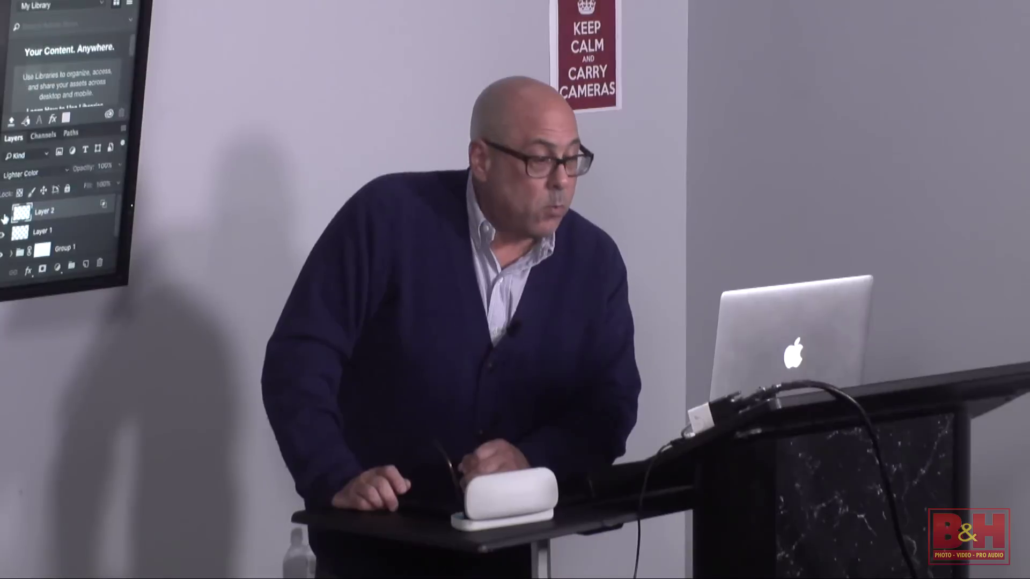
{"action": "left_click", "coordinate": [5, 217]}
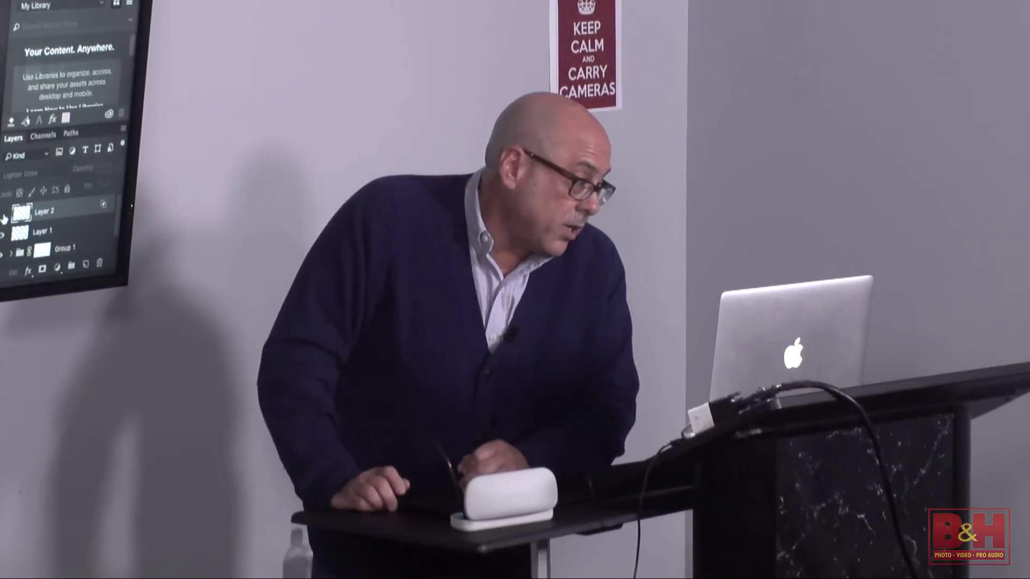
{"action": "left_click", "coordinate": [5, 217]}
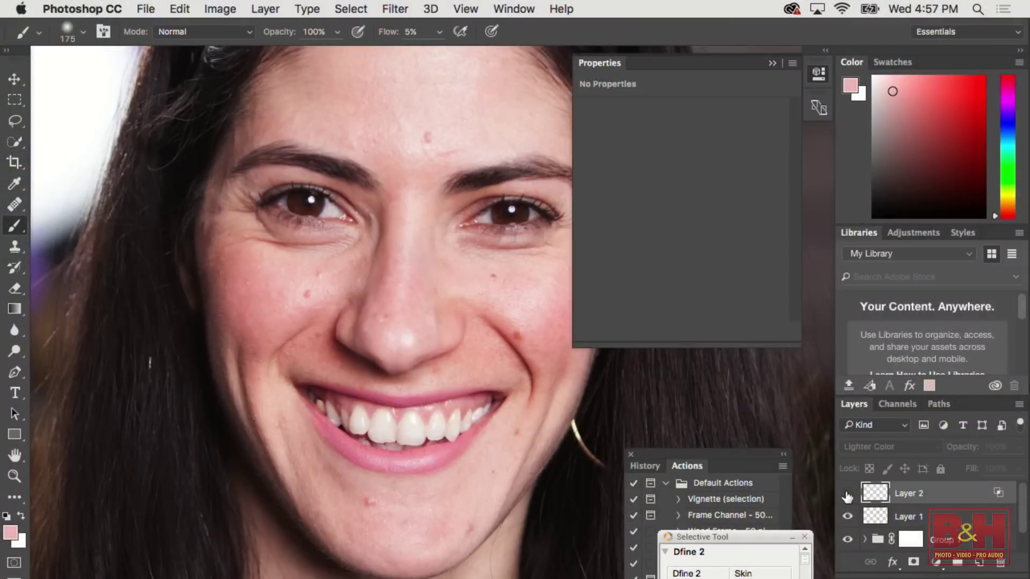
{"action": "left_click", "coordinate": [846, 495]}
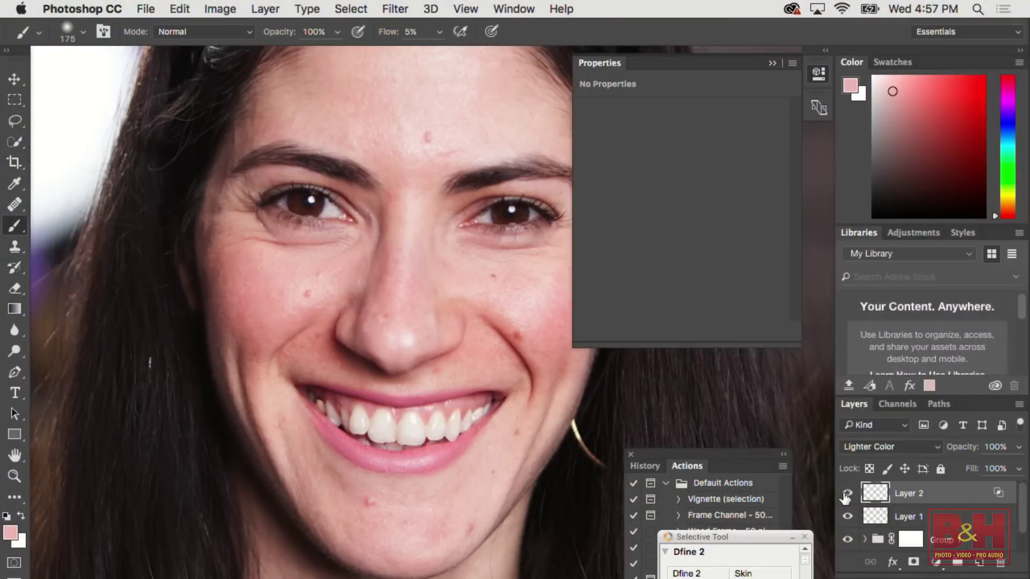
- Show the Background layer alone and restore the others to compare the whole portrait with the original
{"action": "scroll", "coordinate": [846, 496], "scroll_direction": "down", "scroll_amount": 1}
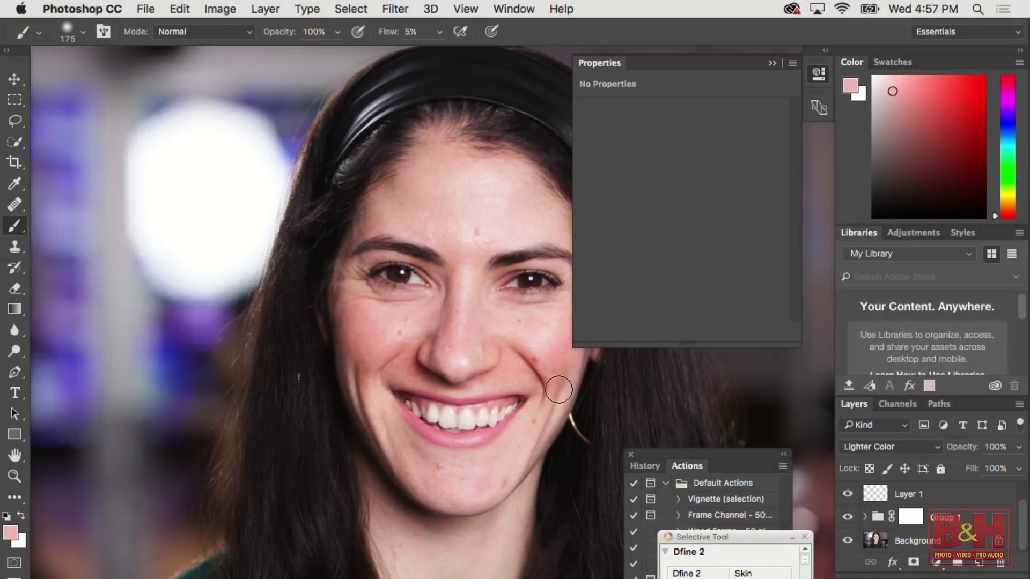
{"action": "scroll", "coordinate": [467, 345], "scroll_direction": "right", "scroll_amount": 5}
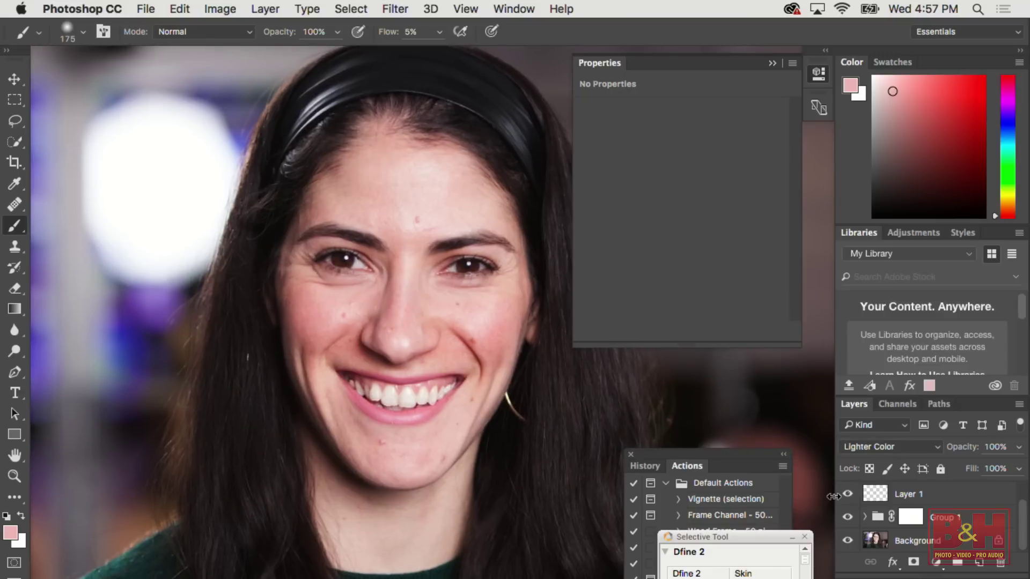
{"action": "left_click", "coordinate": [847, 542], "text": "alt"}
{"action": "left_click", "coordinate": [847, 542], "text": "alt"}
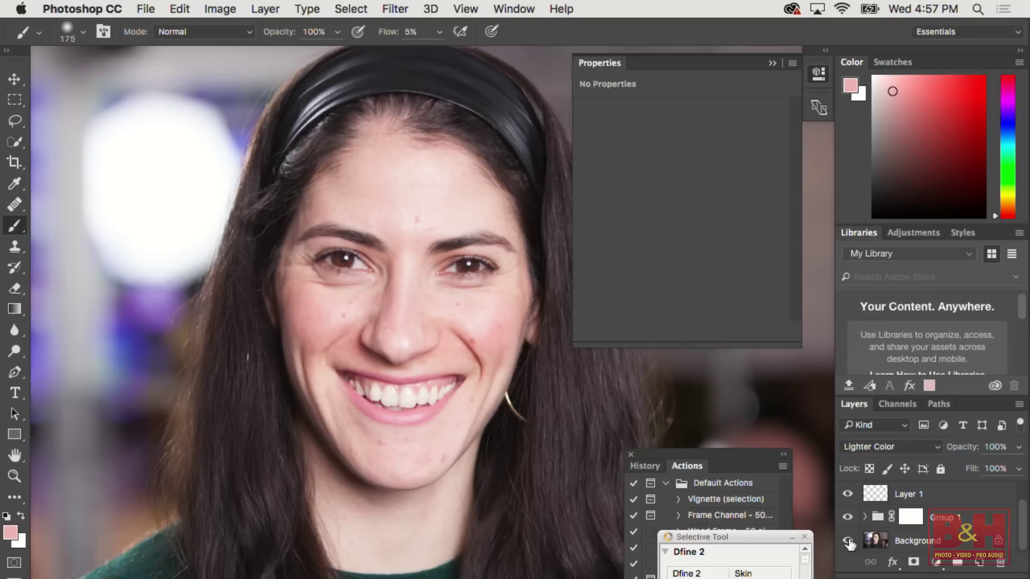
{"action": "left_click", "coordinate": [851, 543], "text": "alt"}
{"action": "left_click", "coordinate": [848, 540], "text": "alt"}
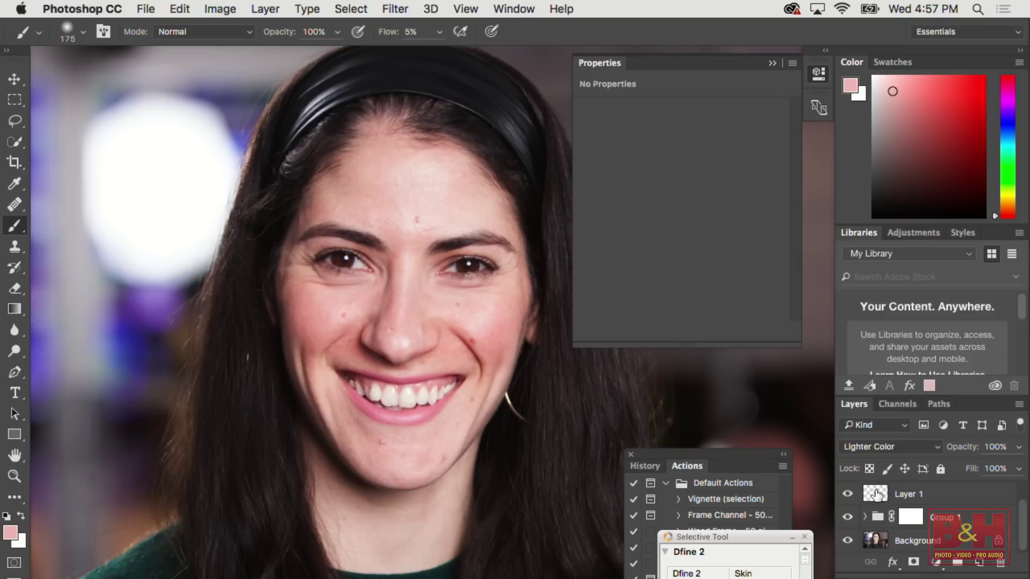
- Split Layer 1's Blend If Underlying Layer shadow slider to 0 / 190, apply it and compare the layer off and on
{"action": "left_click", "coordinate": [877, 494]}
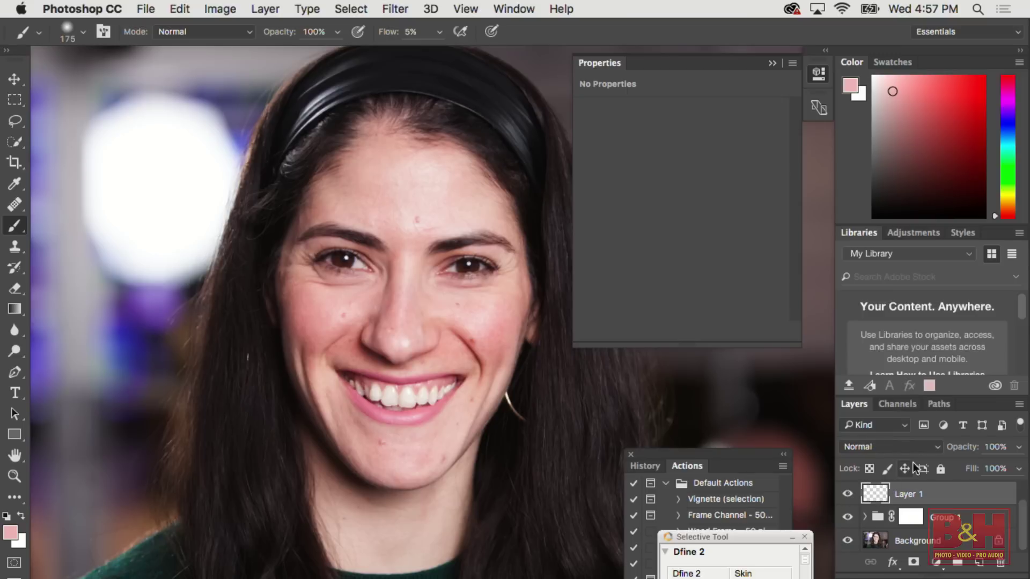
{"action": "double_click", "coordinate": [944, 497]}
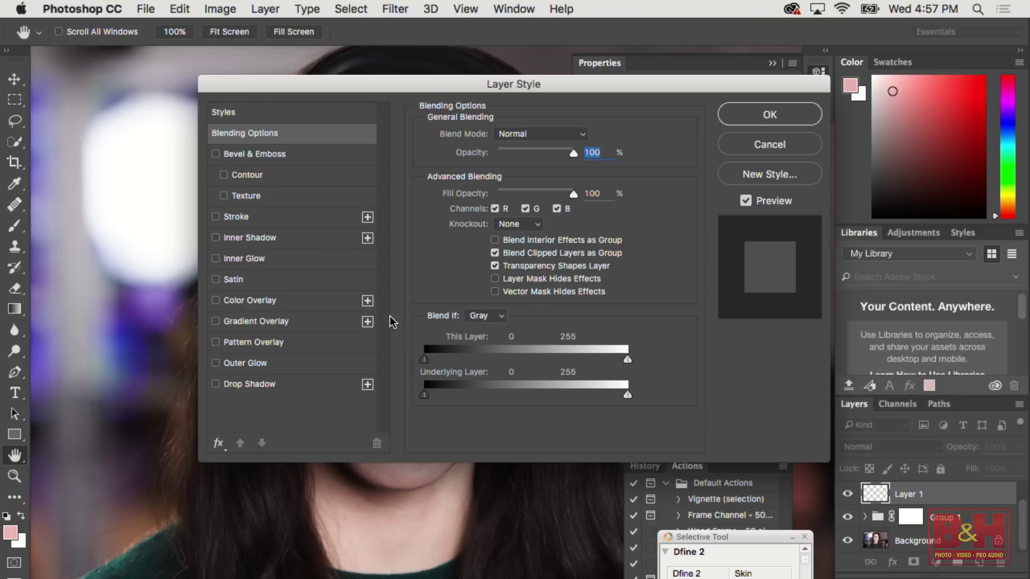
{"action": "left_click_drag", "start_coordinate": [427, 394], "coordinate": [577, 407]}
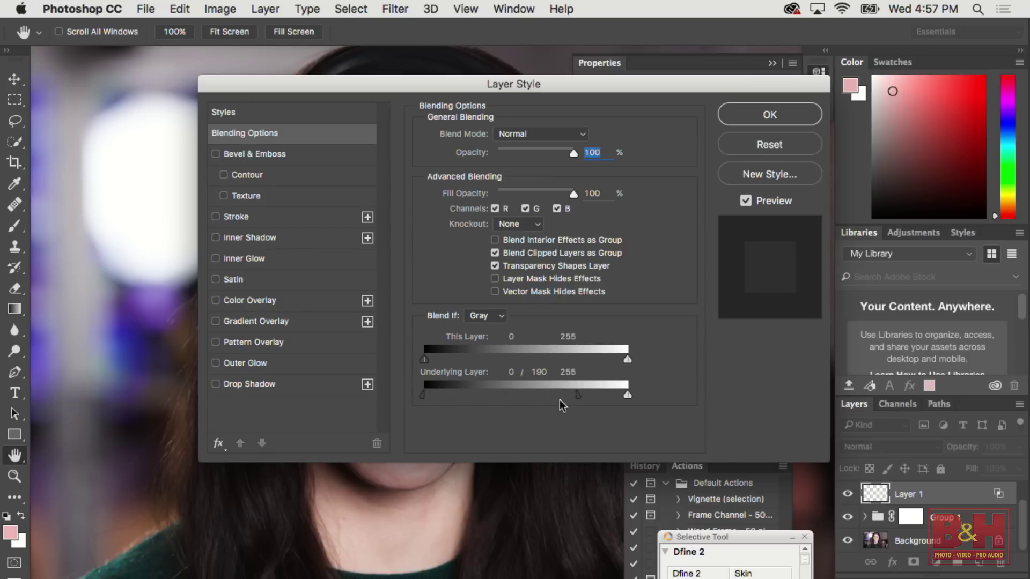
{"action": "left_click_drag", "start_coordinate": [461, 86], "coordinate": [506, 341]}
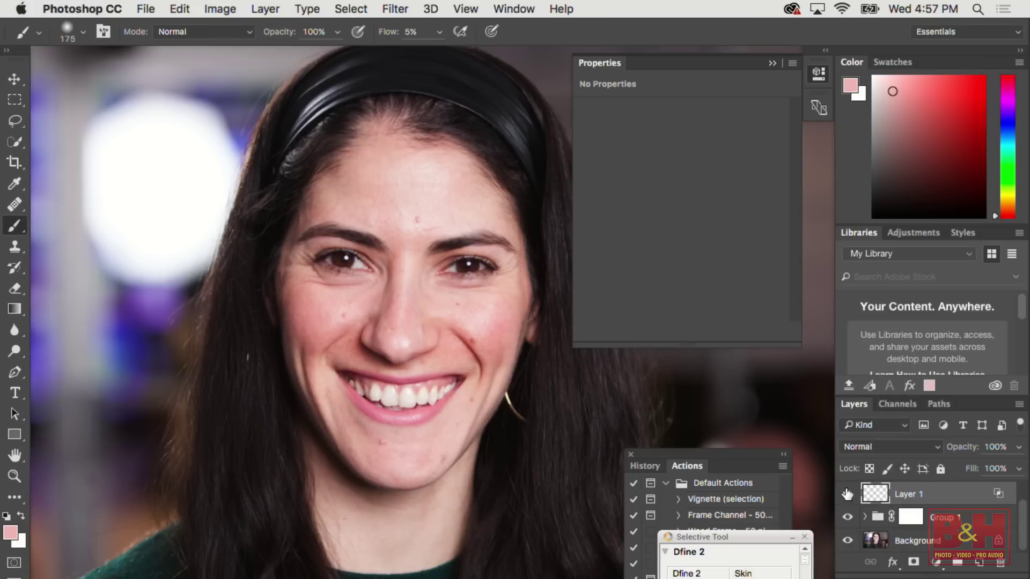
{"action": "left_click", "coordinate": [847, 494]}
{"action": "left_click", "coordinate": [847, 494]}
{"action": "left_click", "coordinate": [847, 493]}
{"action": "left_click", "coordinate": [847, 493]}
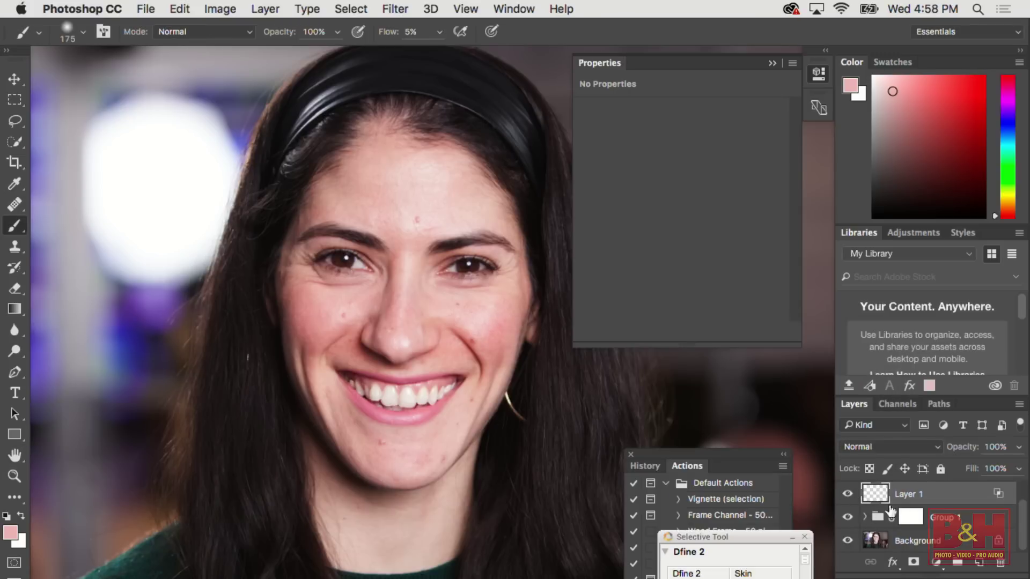
- Add an empty layer above Layer 1, sample the cheek colour and paint it under the eyes
{"action": "left_click", "coordinate": [979, 564]}
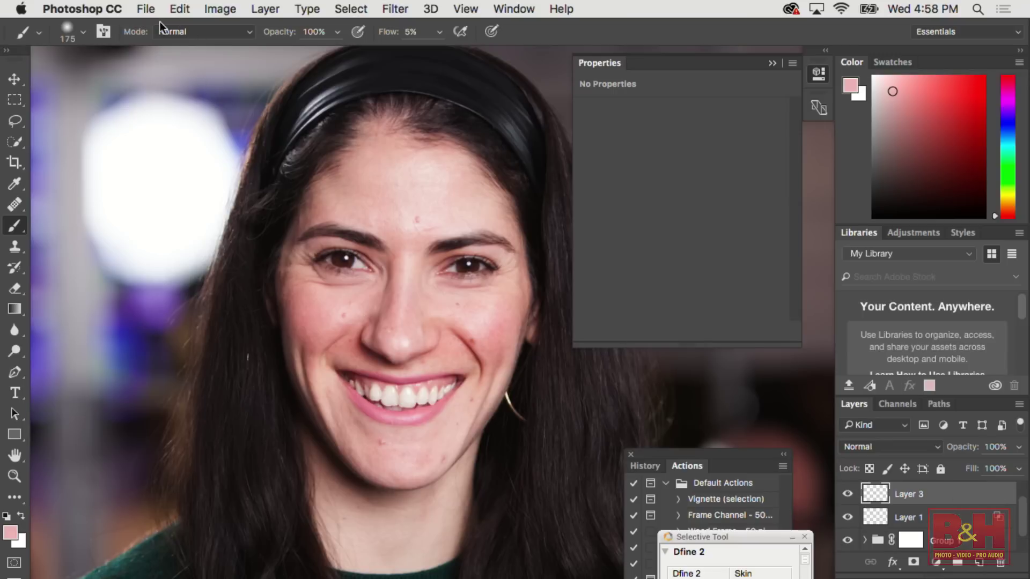
{"action": "left_click", "coordinate": [333, 302], "text": "alt"}
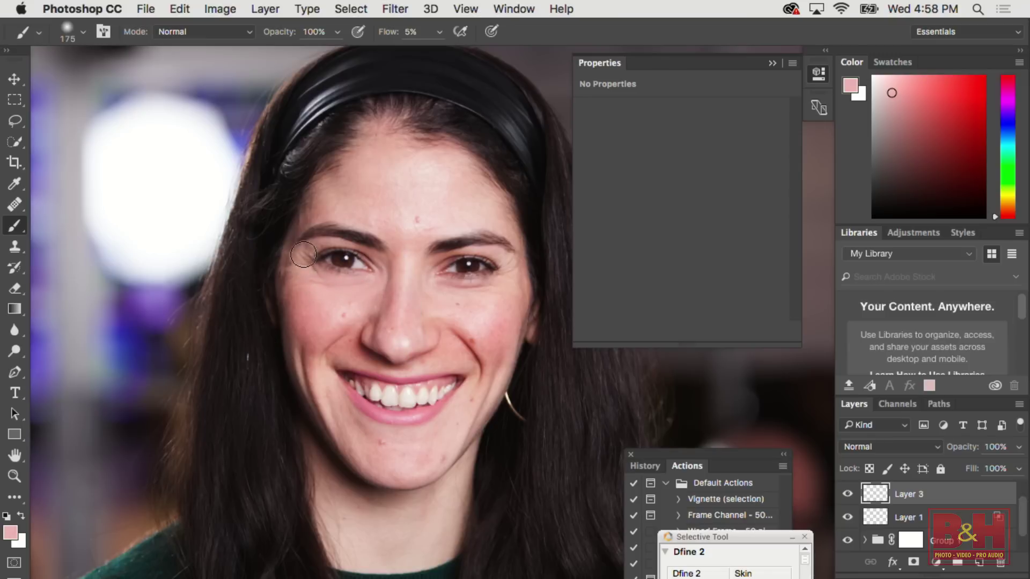
{"action": "mouse_move", "coordinate": [439, 283]}
{"action": "left_mouse_down"}
{"action": "mouse_move", "coordinate": [490, 294]}
{"action": "mouse_move", "coordinate": [439, 282]}
{"action": "mouse_move", "coordinate": [395, 253]}
{"action": "mouse_move", "coordinate": [363, 322]}
{"action": "mouse_move", "coordinate": [375, 351]}
{"action": "mouse_move", "coordinate": [382, 295]}
{"action": "left_mouse_up"}
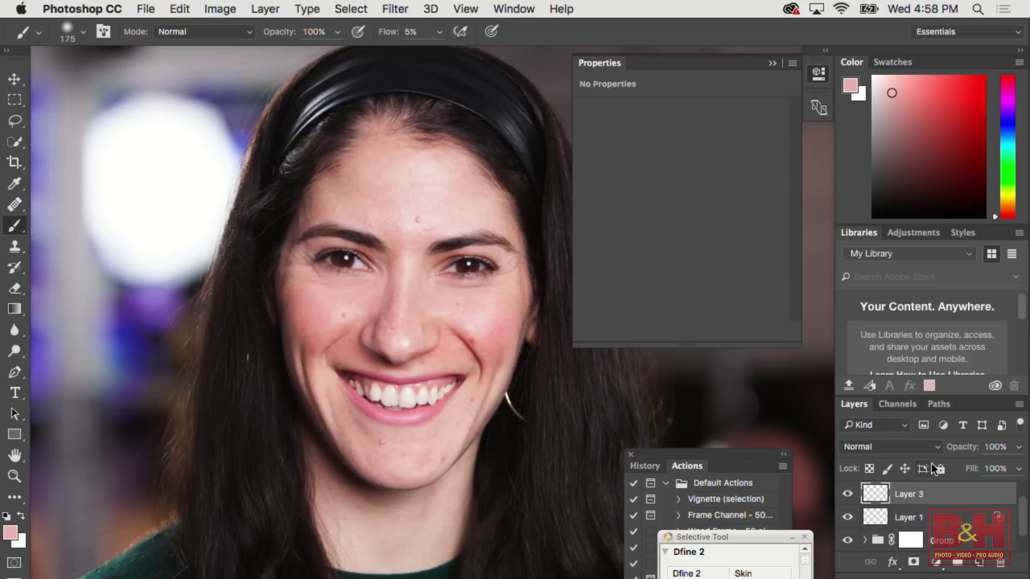
- Split Layer 3's Blend If Underlying Layer shadow slider to 50 / 255, apply it and compare the layer off and on
{"action": "double_click", "coordinate": [953, 494]}
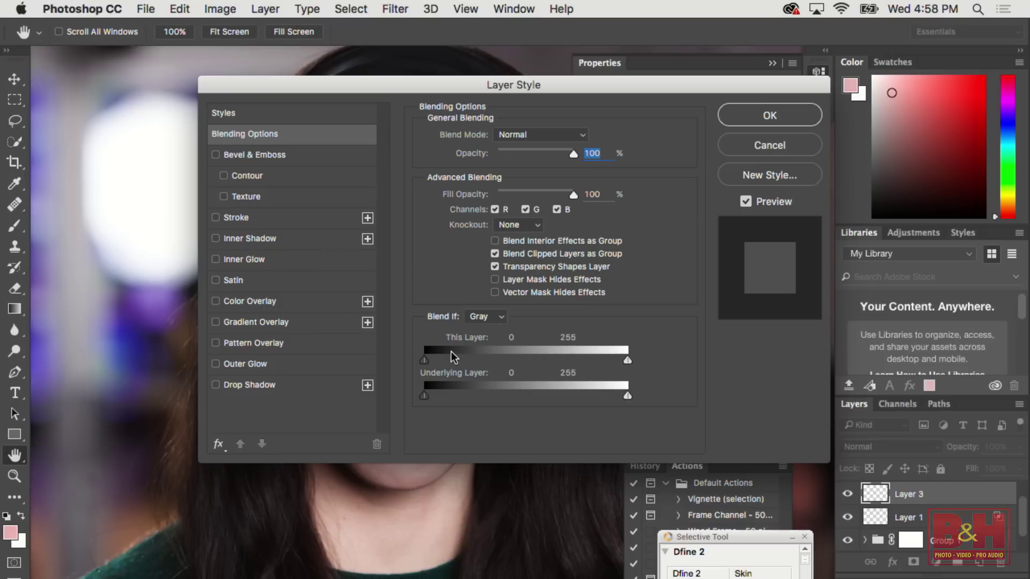
{"action": "left_click_drag", "start_coordinate": [427, 397], "coordinate": [637, 426]}
{"action": "left_click_drag", "start_coordinate": [426, 393], "coordinate": [461, 395]}
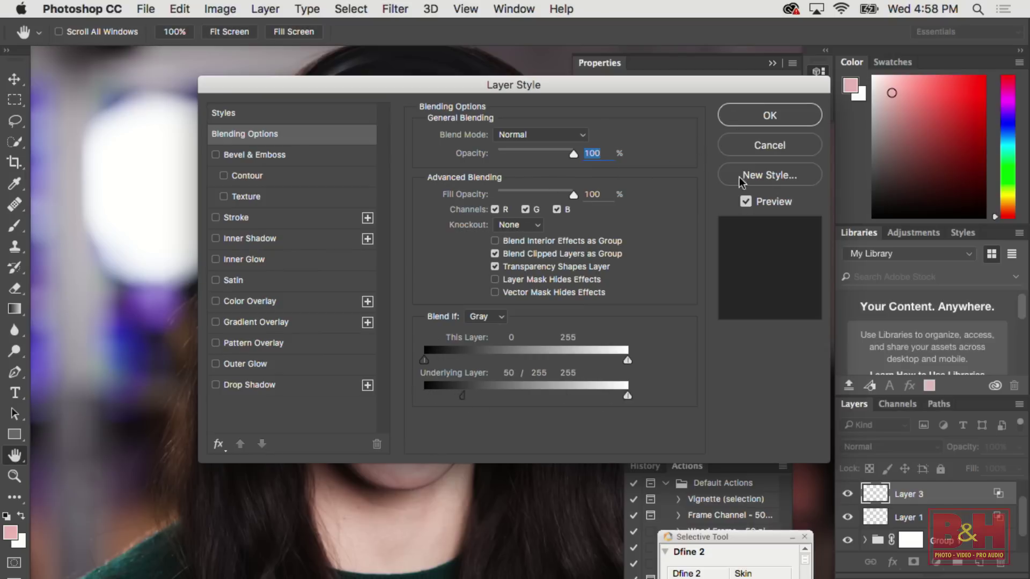
{"action": "key", "text": "Return"}
{"action": "left_click", "coordinate": [847, 494]}
{"action": "left_click", "coordinate": [848, 495]}
{"action": "left_click", "coordinate": [848, 495]}
{"action": "left_click", "coordinate": [848, 495]}
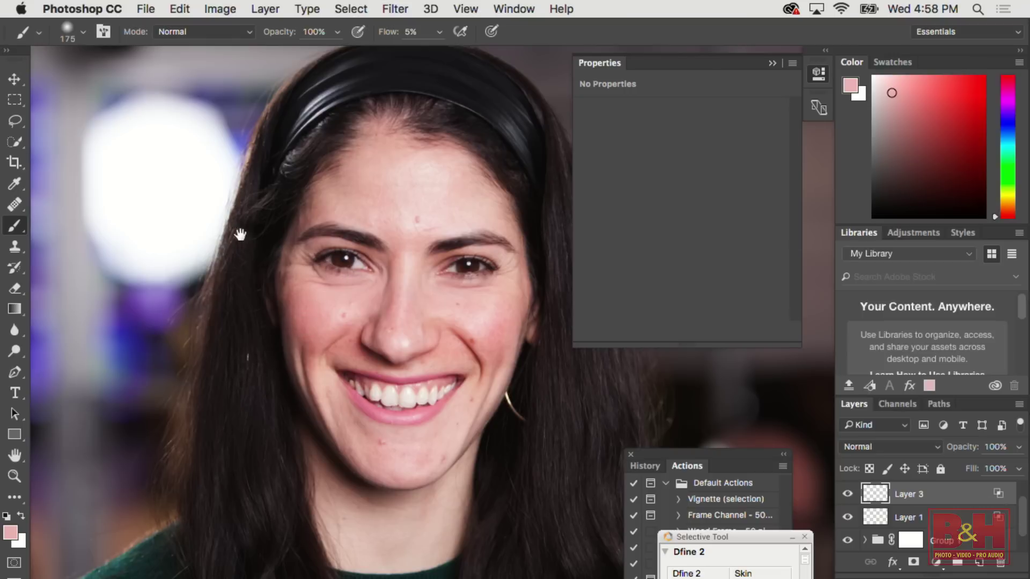
- Examine the retouched portrait overall and the skin around the eye close up
{"action": "left_click_drag", "start_coordinate": [240, 230], "coordinate": [191, 235]}
{"action": "scroll", "coordinate": [190, 235], "scroll_direction": "down", "scroll_amount": 10}
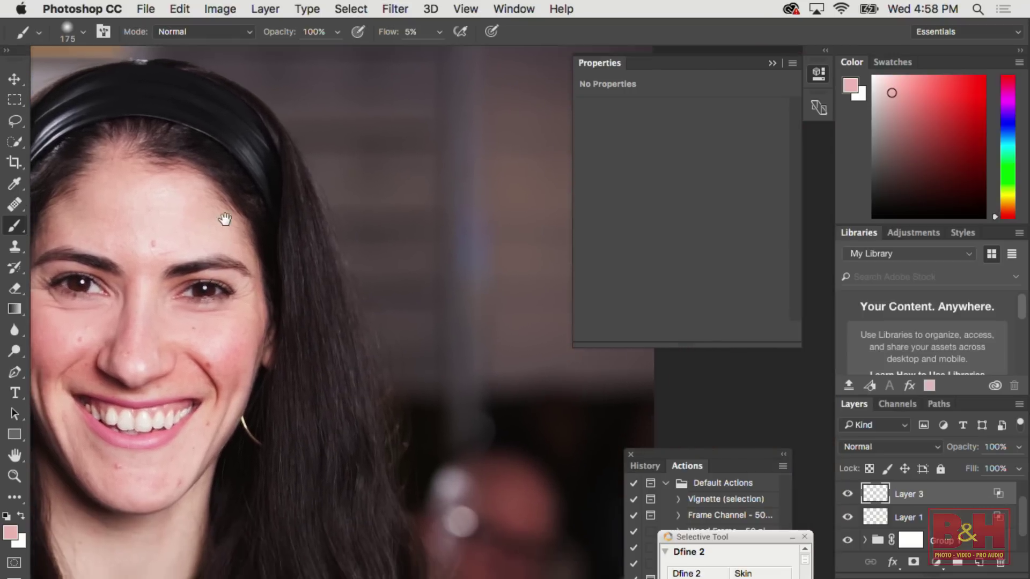
{"action": "scroll", "coordinate": [190, 285], "scroll_direction": "left", "scroll_amount": 15}
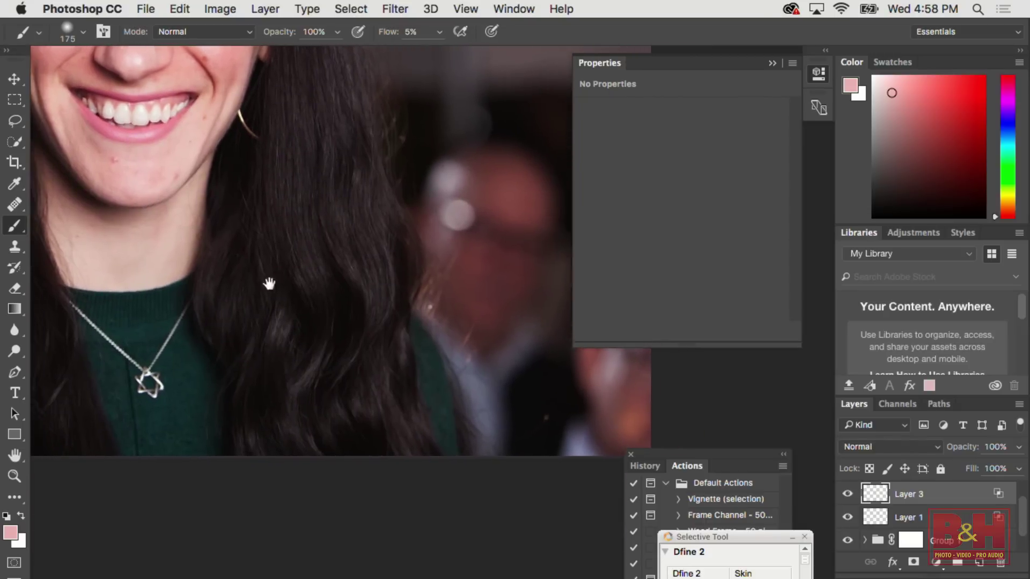
{"action": "scroll", "coordinate": [286, 303], "scroll_direction": "right", "scroll_amount": 10}
{"action": "scroll", "coordinate": [286, 303], "scroll_direction": "up", "scroll_amount": 4}
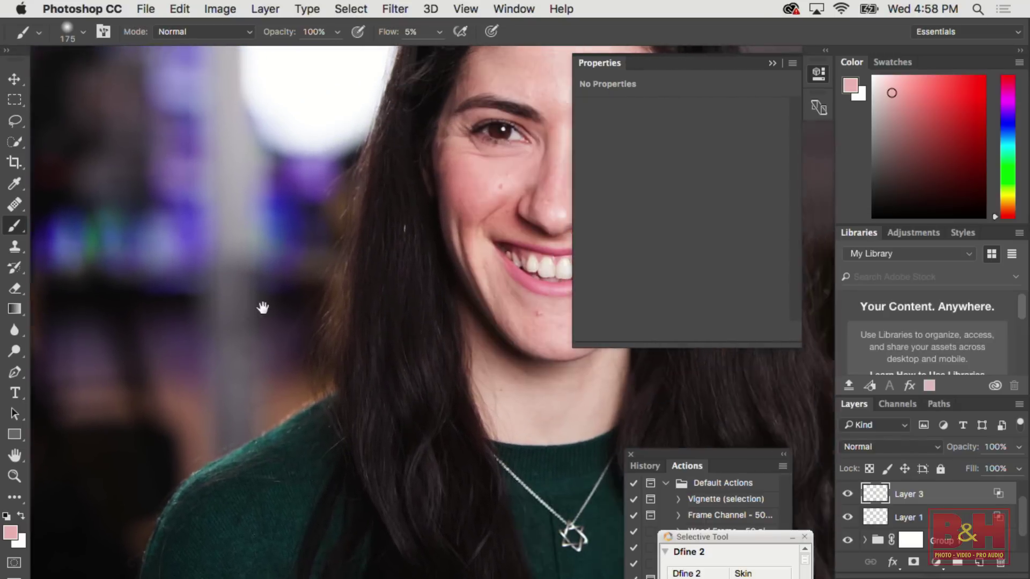
{"action": "scroll", "coordinate": [256, 271], "scroll_direction": "right", "scroll_amount": 2}
{"action": "scroll", "coordinate": [256, 271], "scroll_direction": "up", "scroll_amount": 2}
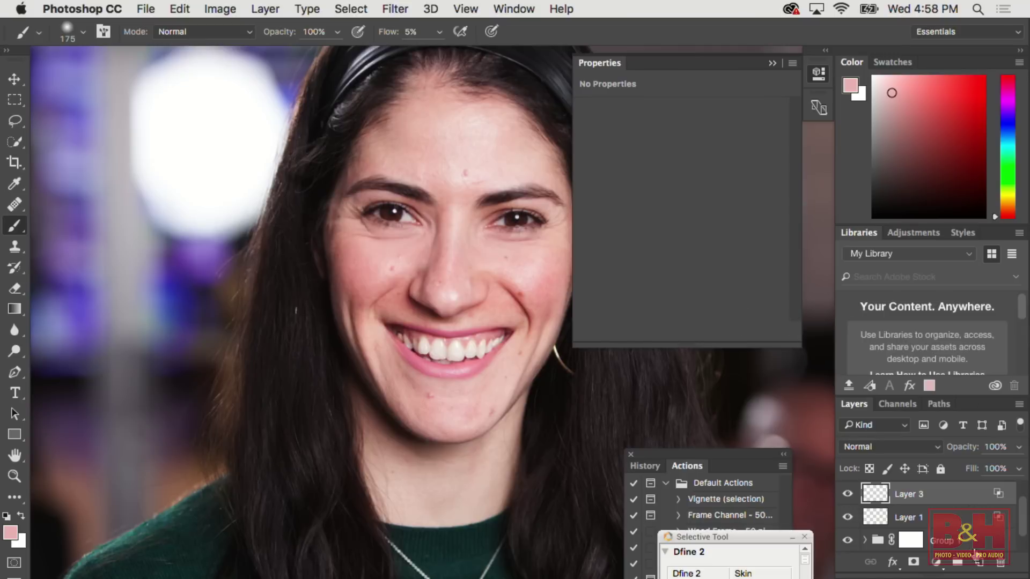
{"action": "scroll", "coordinate": [365, 193], "scroll_direction": "up", "scroll_amount": 5}
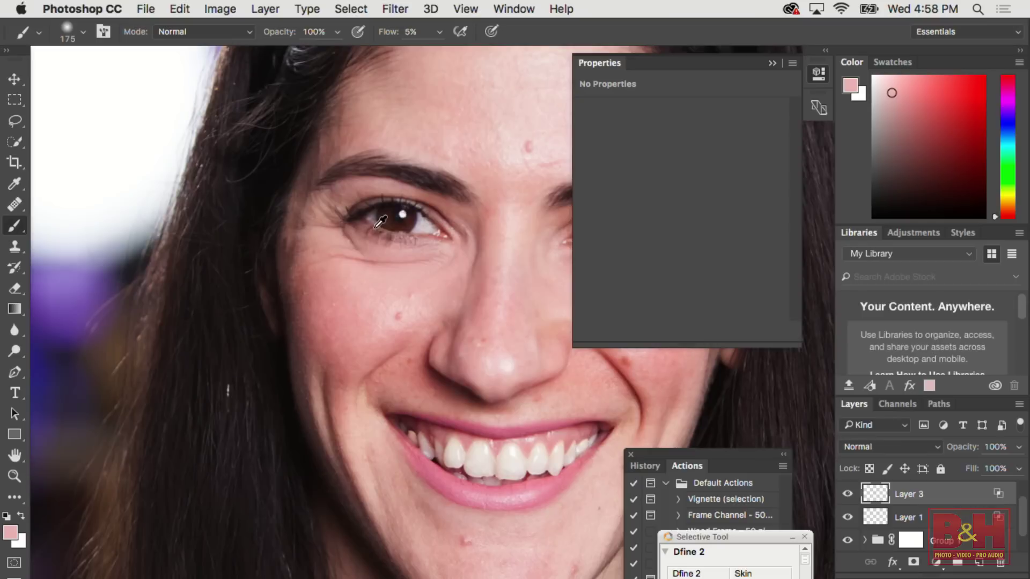
{"action": "scroll", "coordinate": [407, 242], "scroll_direction": "up", "scroll_amount": 3}
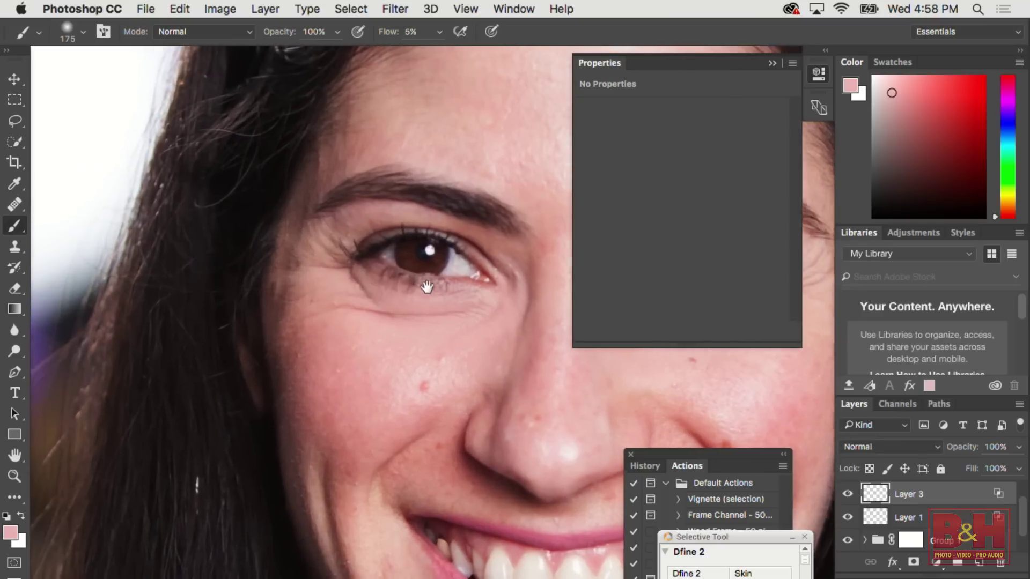
- Add an empty layer above Layer 3 and heal the skin beside the outer eye corner using the Healing Brush with cheek skin as source
{"action": "left_click", "coordinate": [979, 562]}
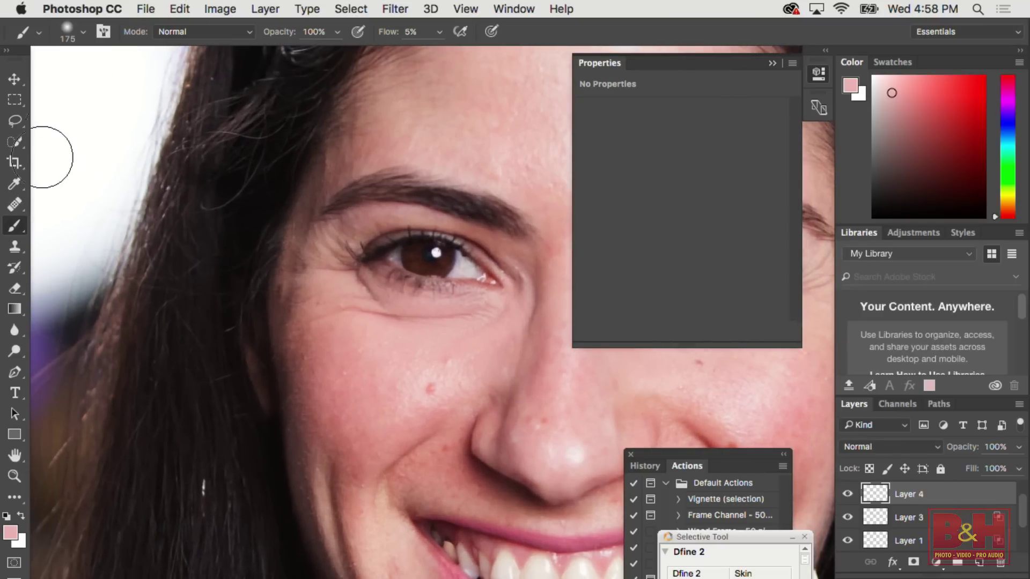
{"action": "left_click", "coordinate": [13, 206]}
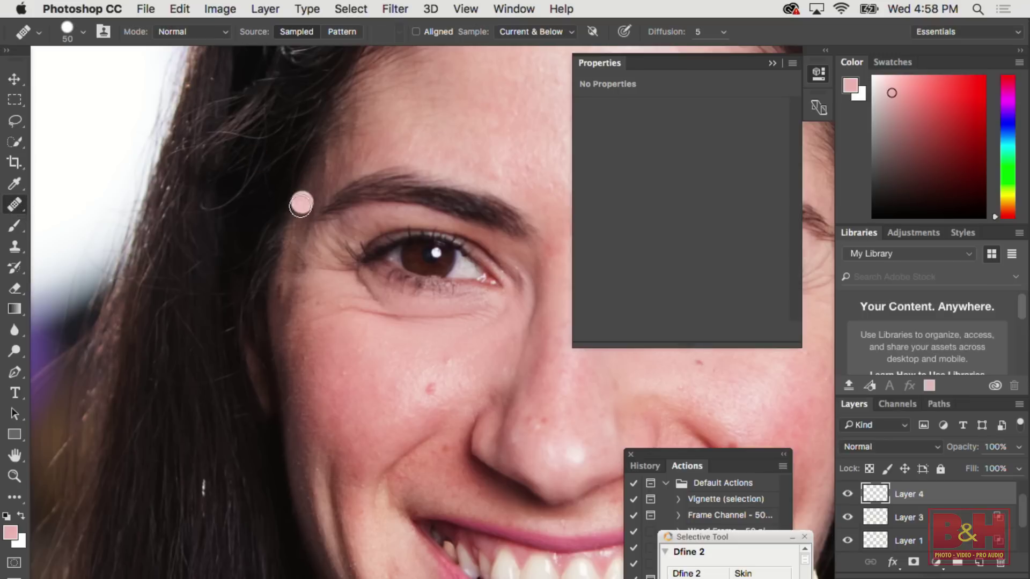
{"action": "left_click", "coordinate": [330, 351], "text": "alt"}
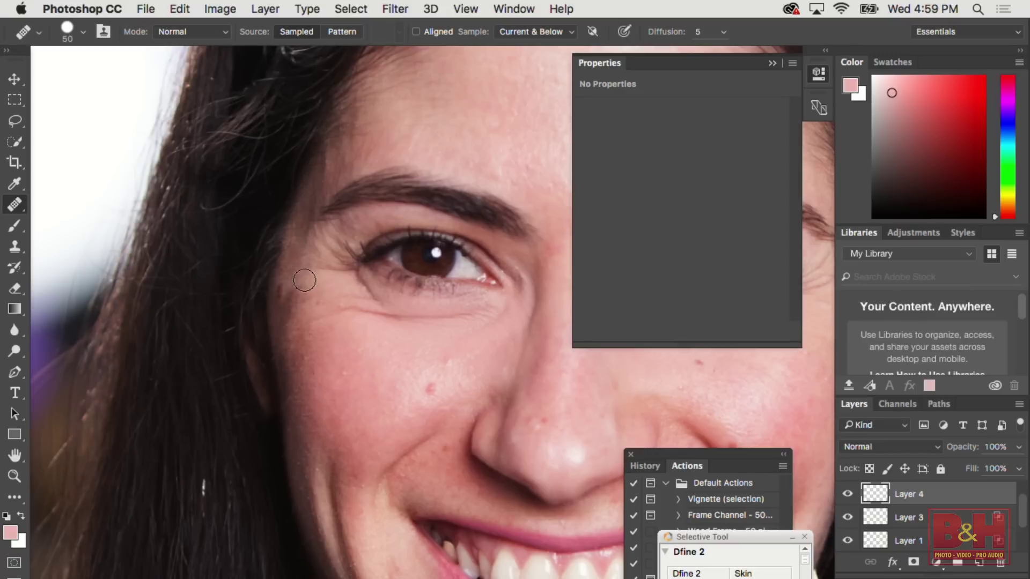
{"action": "mouse_move", "coordinate": [282, 295]}
{"action": "left_mouse_down"}
{"action": "mouse_move", "coordinate": [297, 328]}
{"action": "mouse_move", "coordinate": [293, 301]}
{"action": "left_mouse_up"}
{"action": "left_click", "coordinate": [342, 347], "text": "alt"}
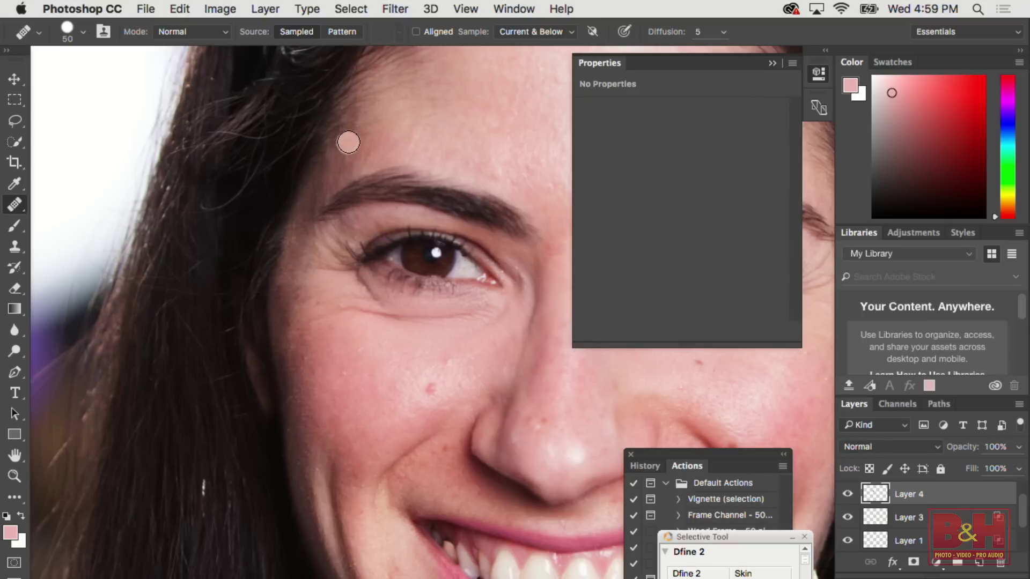
{"action": "left_click", "coordinate": [223, 28]}
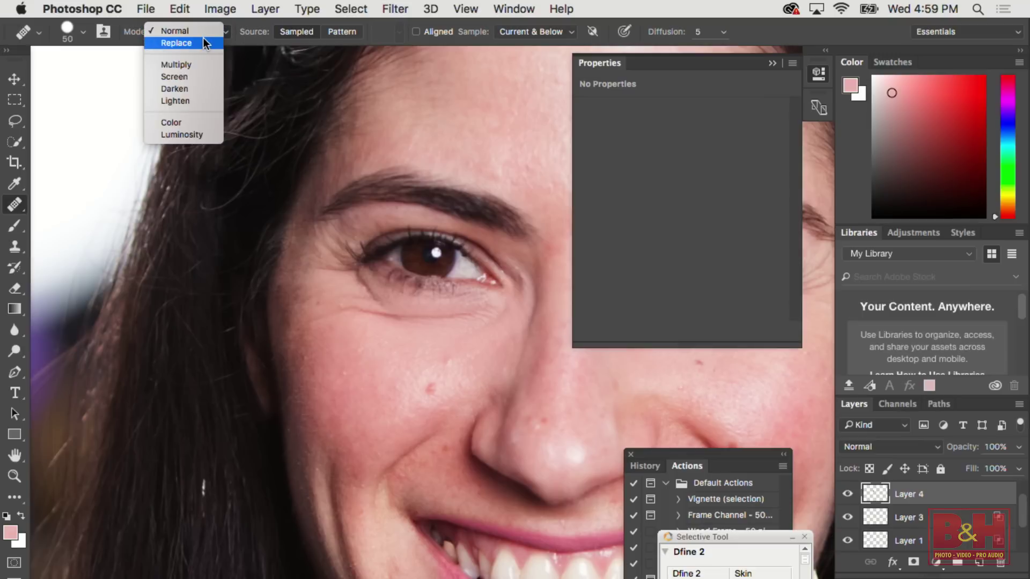
{"action": "left_click", "coordinate": [198, 31]}
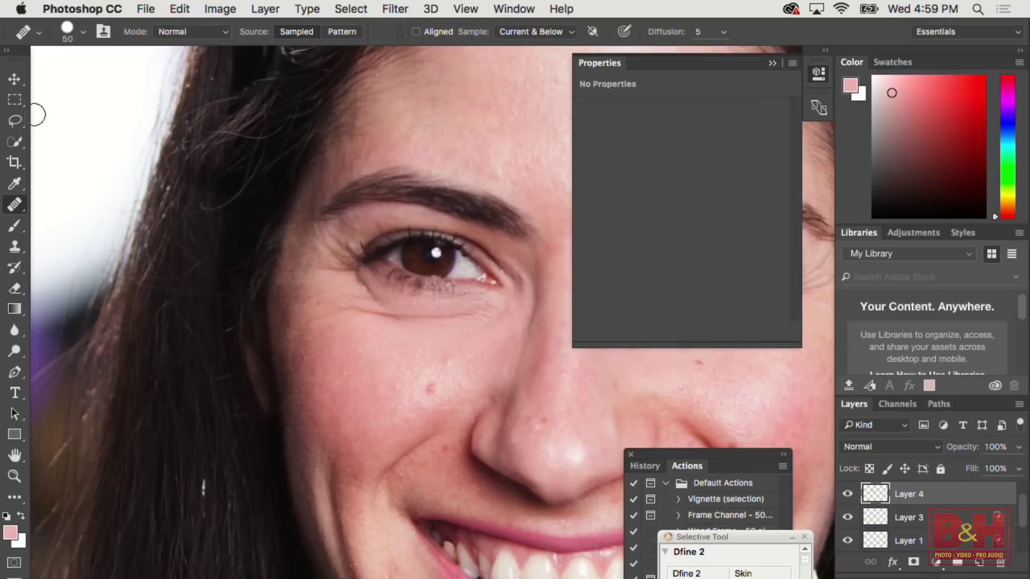
{"action": "left_click", "coordinate": [15, 205]}
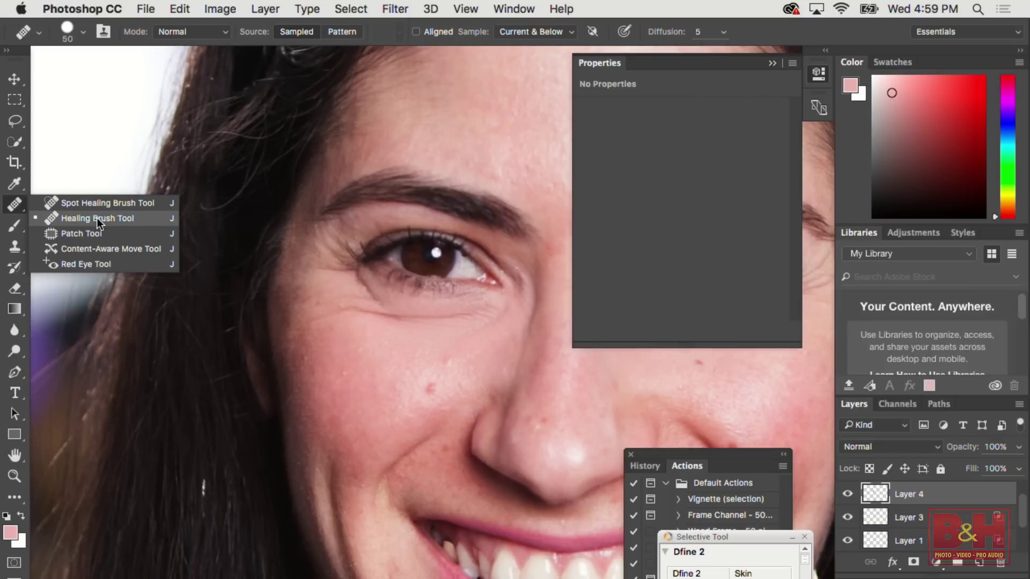
{"action": "left_click", "coordinate": [88, 217]}
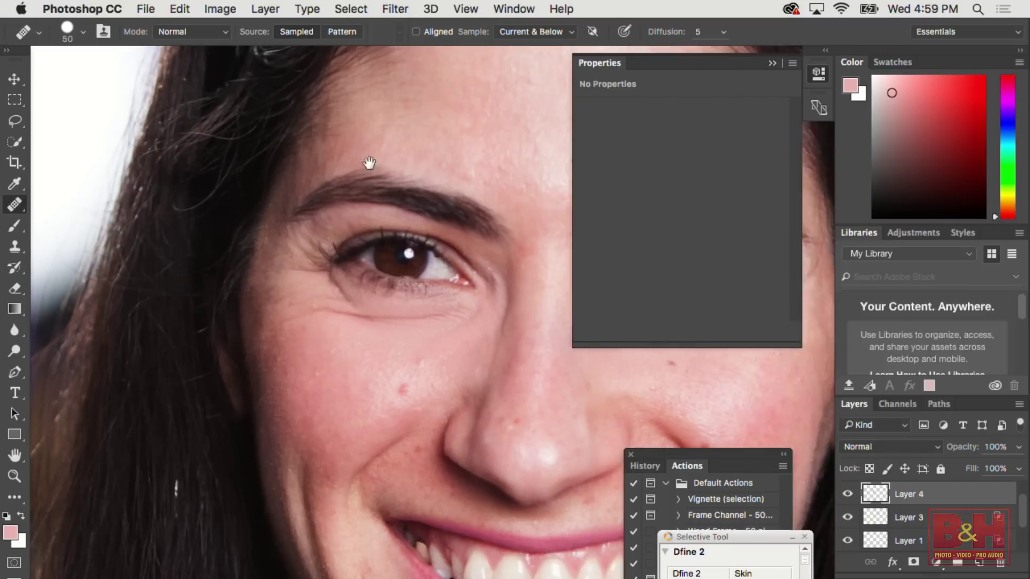
- Examine the skin on both sides of the face and around the mouth close up, and the portrait as a whole
{"action": "left_click_drag", "start_coordinate": [367, 165], "coordinate": [296, 214]}
{"action": "mouse_move", "coordinate": [317, 272]}
{"action": "left_mouse_down"}
{"action": "mouse_move", "coordinate": [321, 256]}
{"action": "mouse_move", "coordinate": [345, 265]}
{"action": "mouse_move", "coordinate": [395, 245]}
{"action": "left_mouse_up"}
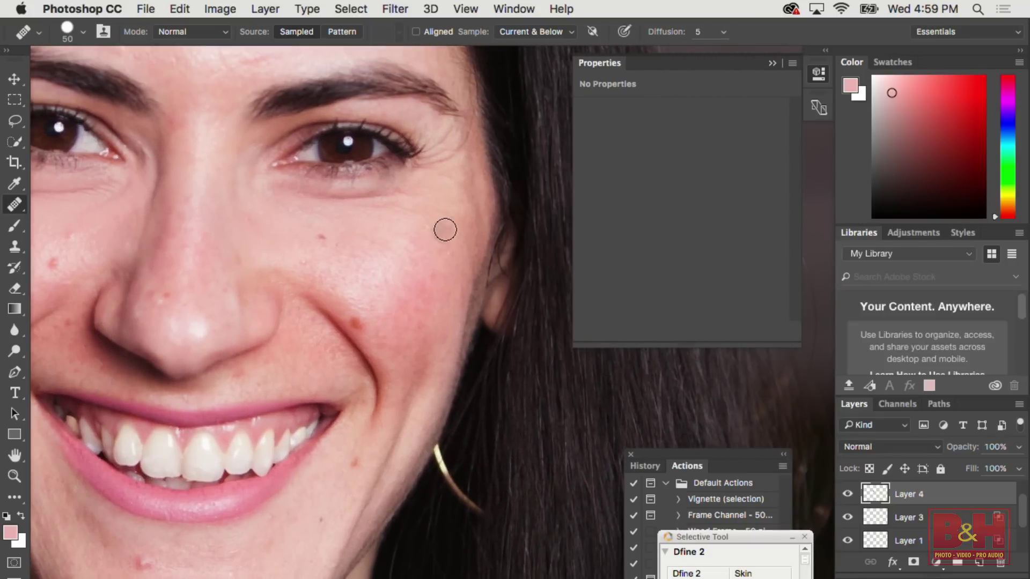
{"action": "left_click_drag", "start_coordinate": [363, 276], "coordinate": [368, 305]}
{"action": "scroll", "coordinate": [347, 287], "scroll_direction": "down", "scroll_amount": 2}
{"action": "scroll", "coordinate": [386, 229], "scroll_direction": "up", "scroll_amount": 5}
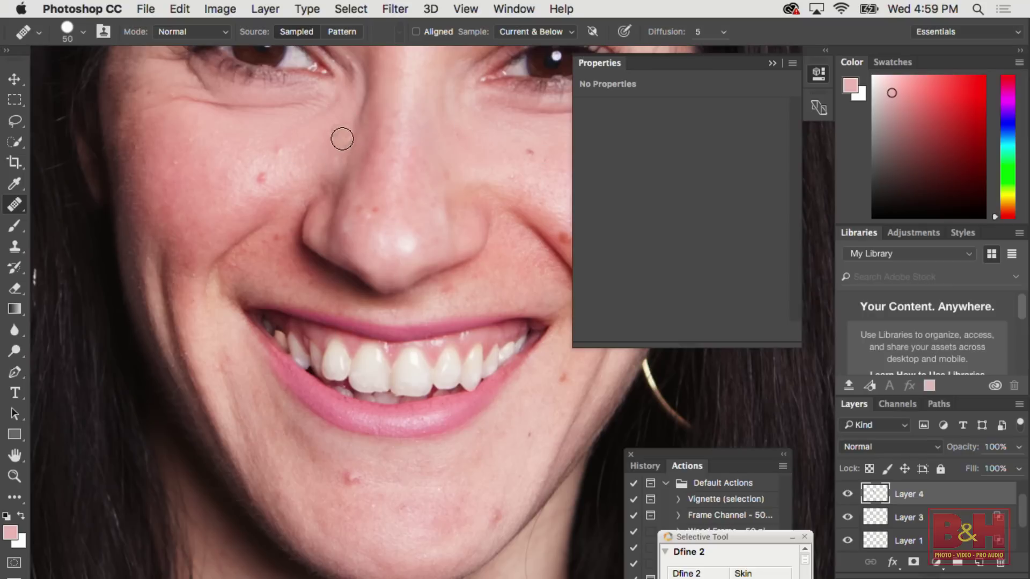
{"action": "scroll", "coordinate": [414, 159], "scroll_direction": "down", "scroll_amount": 5}
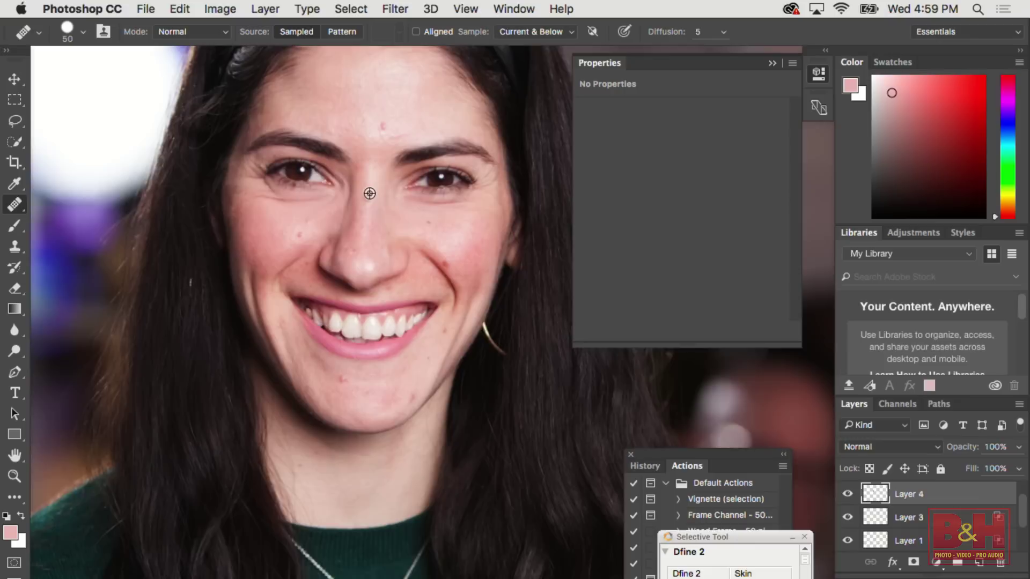
{"action": "scroll", "coordinate": [370, 191], "scroll_direction": "down", "scroll_amount": 1}
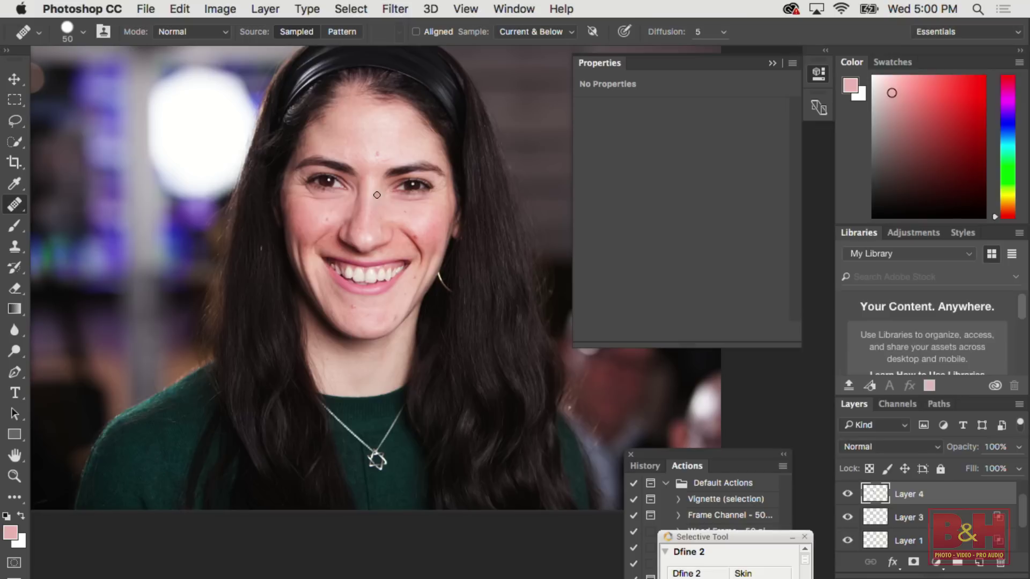
- Add a desaturated merged copy of the visible layers above Layer 4, blended with Soft Light at 20% opacity
{"action": "key", "text": "super+alt+shift+e"}
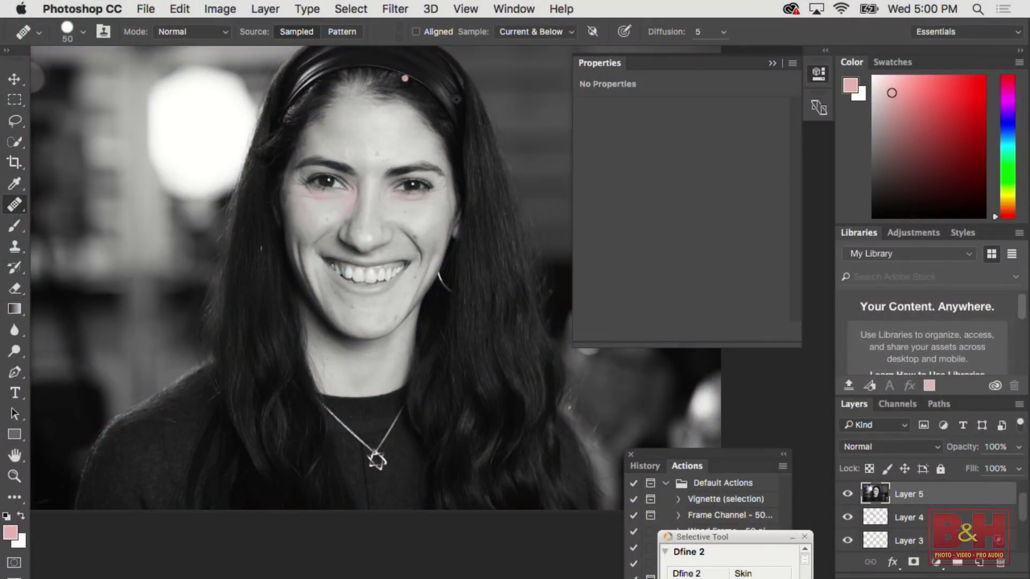
{"action": "left_click", "coordinate": [889, 449]}
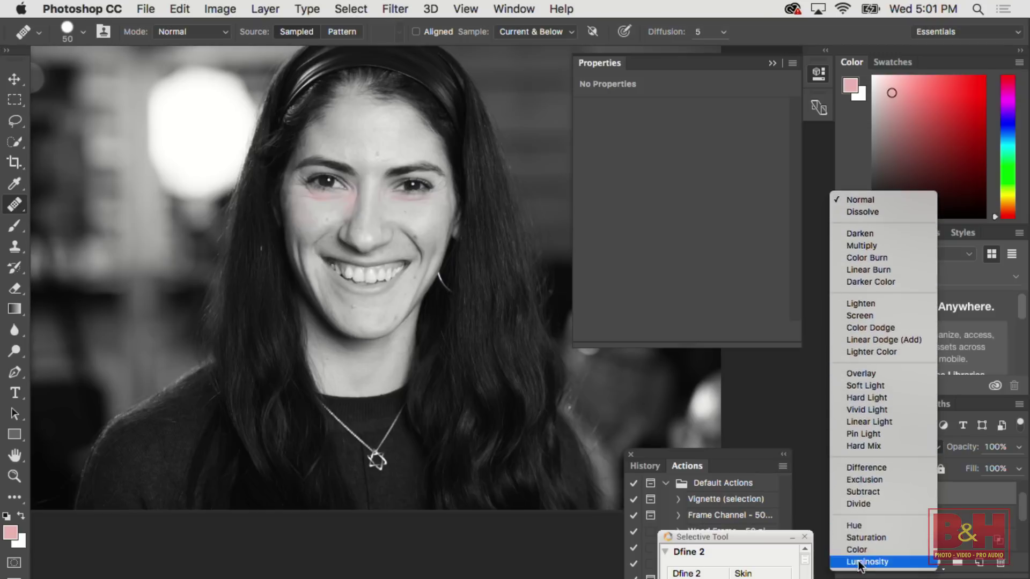
{"action": "left_click", "coordinate": [868, 427]}
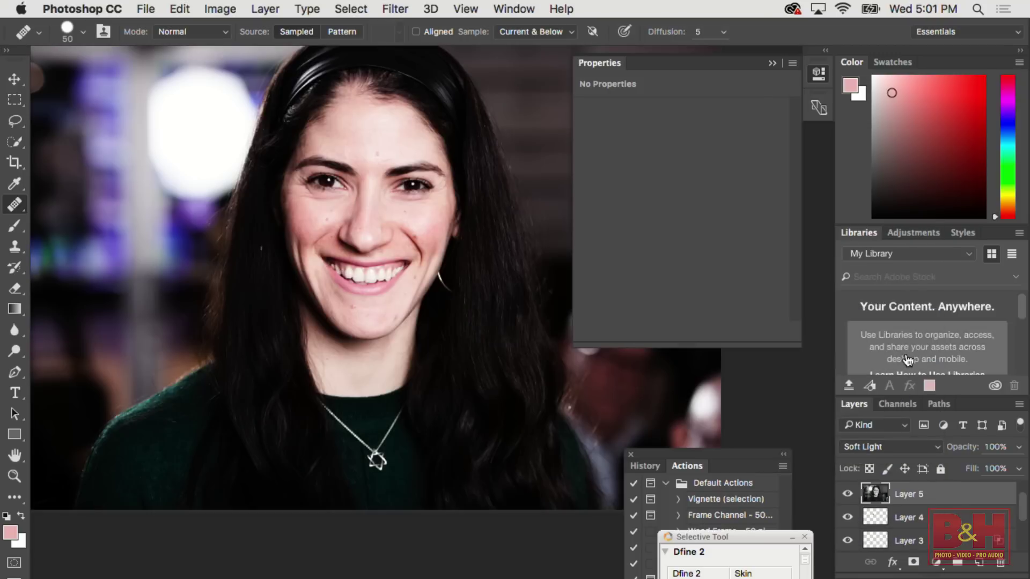
{"action": "left_click", "coordinate": [996, 448]}
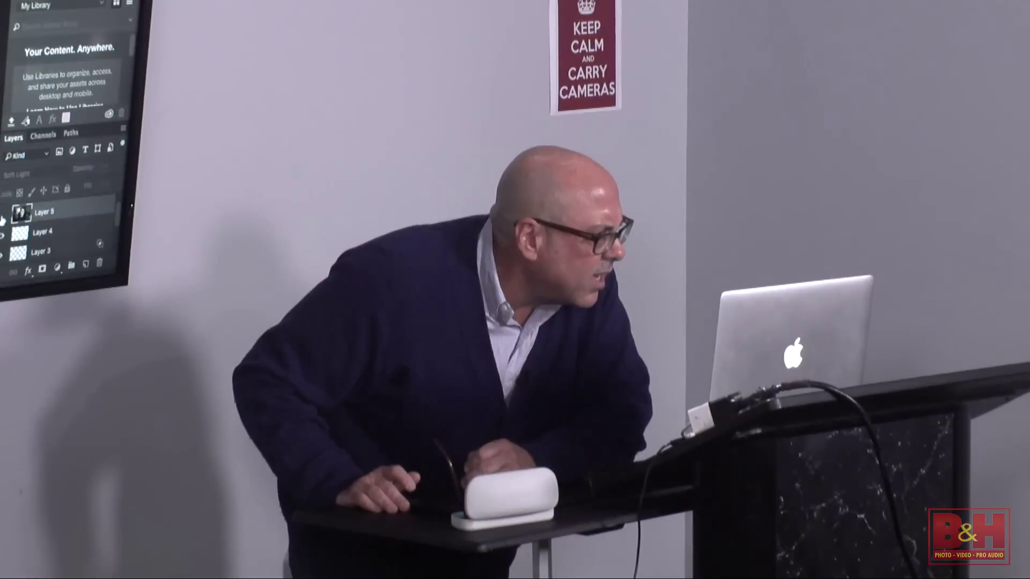
- Compare the portrait with Layer 5 hidden and shown several times, leaving the layer visible
{"action": "left_click", "coordinate": [3, 218]}
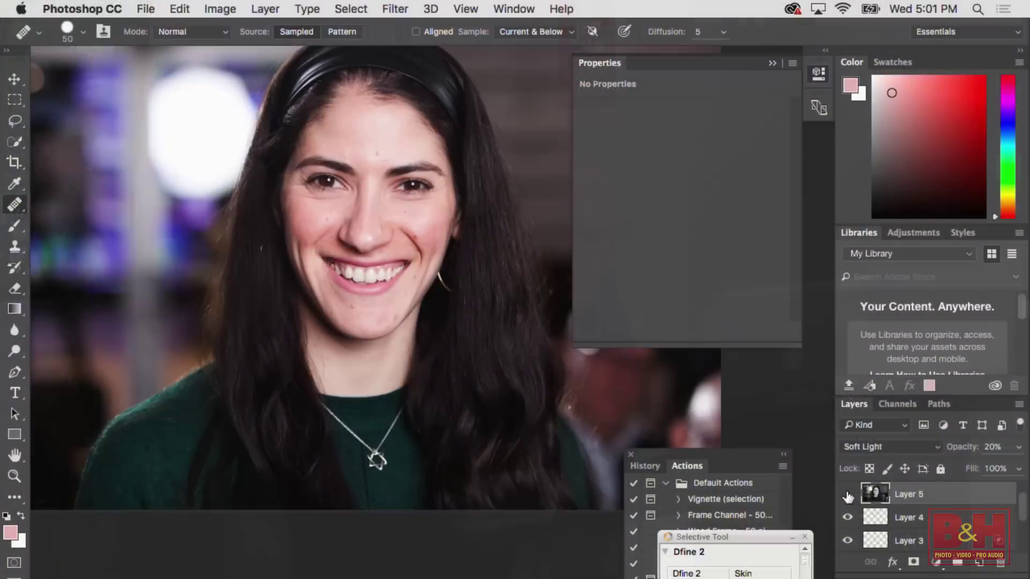
{"action": "left_click", "coordinate": [848, 496]}
{"action": "left_click", "coordinate": [849, 496]}
{"action": "left_click", "coordinate": [849, 496]}
{"action": "left_click", "coordinate": [847, 494]}
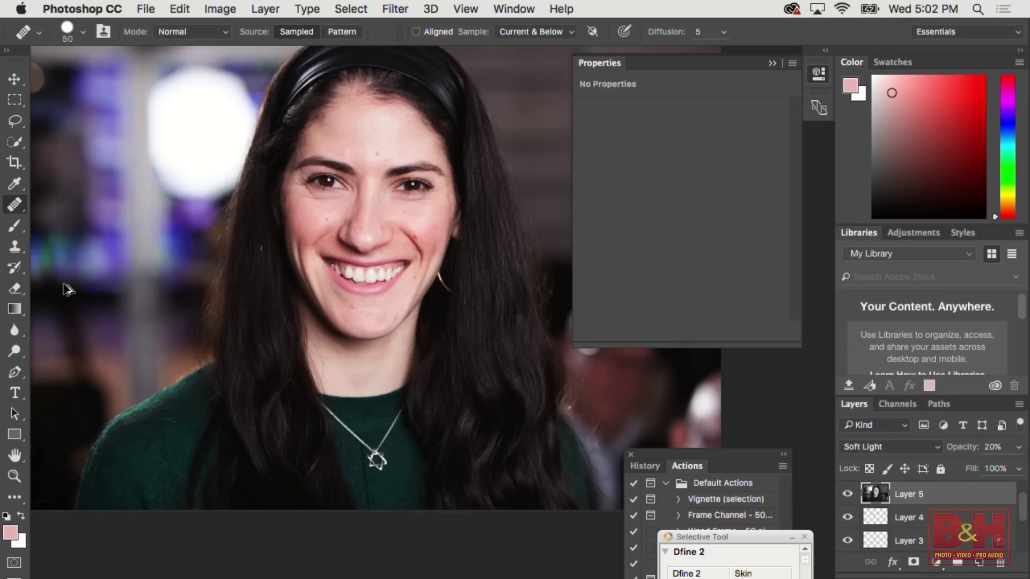
- Add another desaturated merged copy of the visible layers above Layer 5 and set its blend mode to Soft Light
{"action": "key", "text": "super+alt+shift+e"}
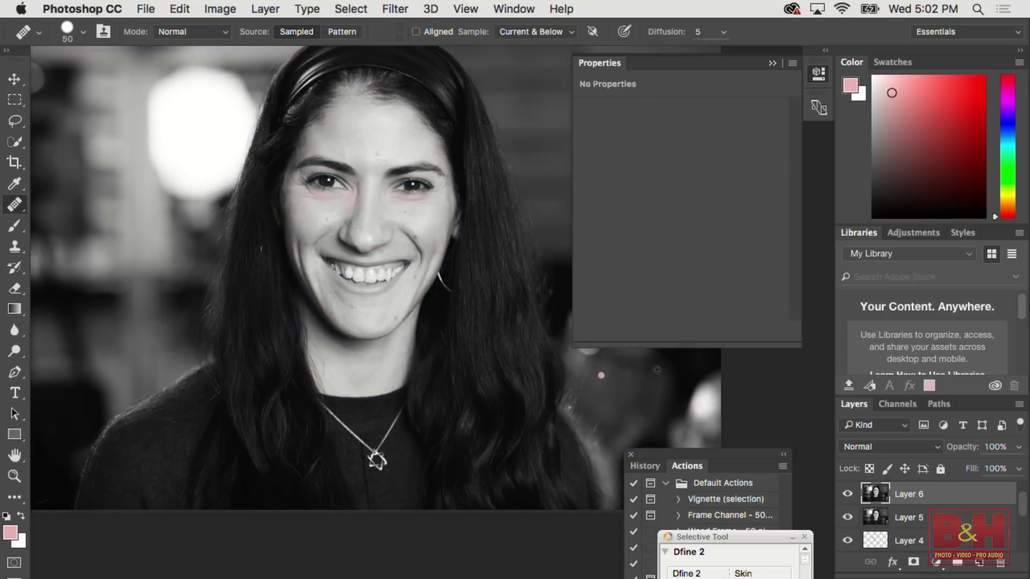
{"action": "left_click", "coordinate": [880, 446]}
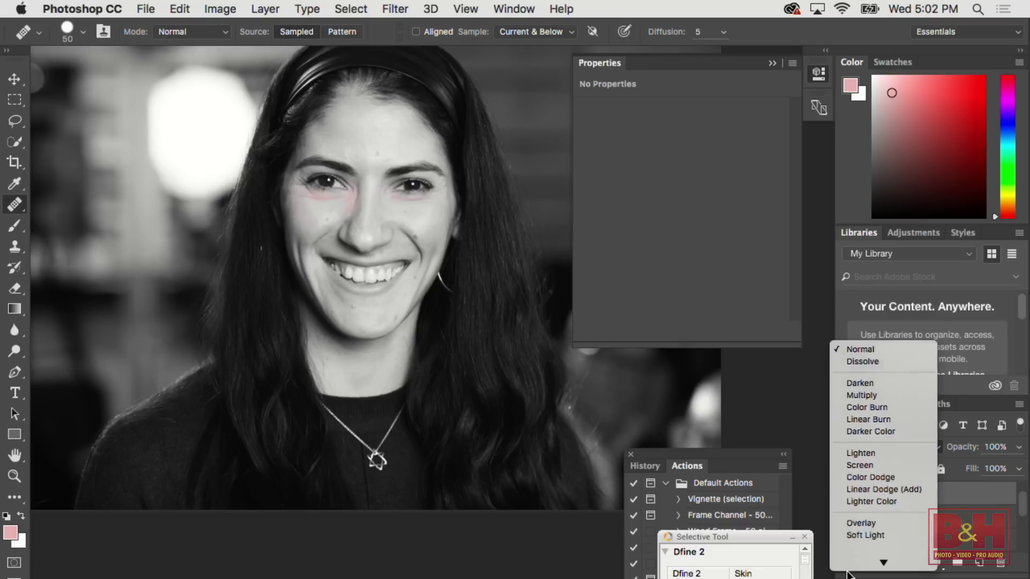
{"action": "left_click", "coordinate": [882, 406]}
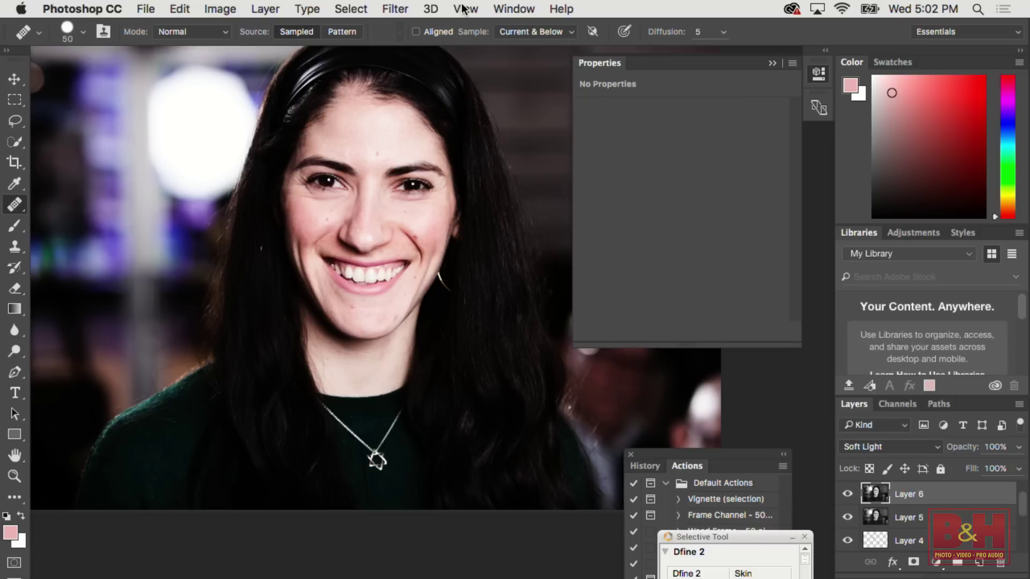
- Open the High Pass filter for Layer 6, set a 5.8-pixel radius and compare its preview off and on over the face
{"action": "left_click", "coordinate": [395, 8]}
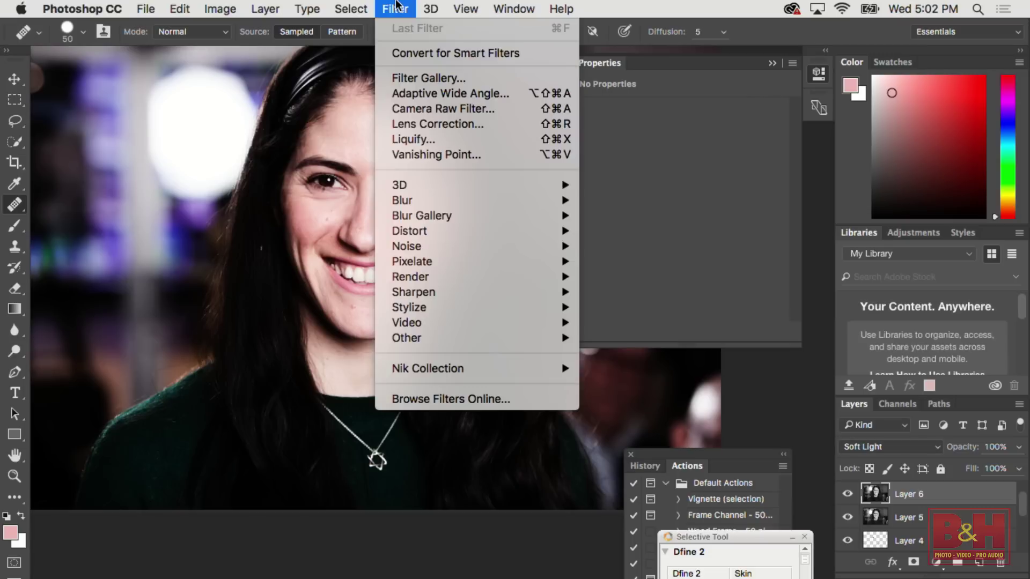
{"action": "mouse_move", "coordinate": [395, 340]}
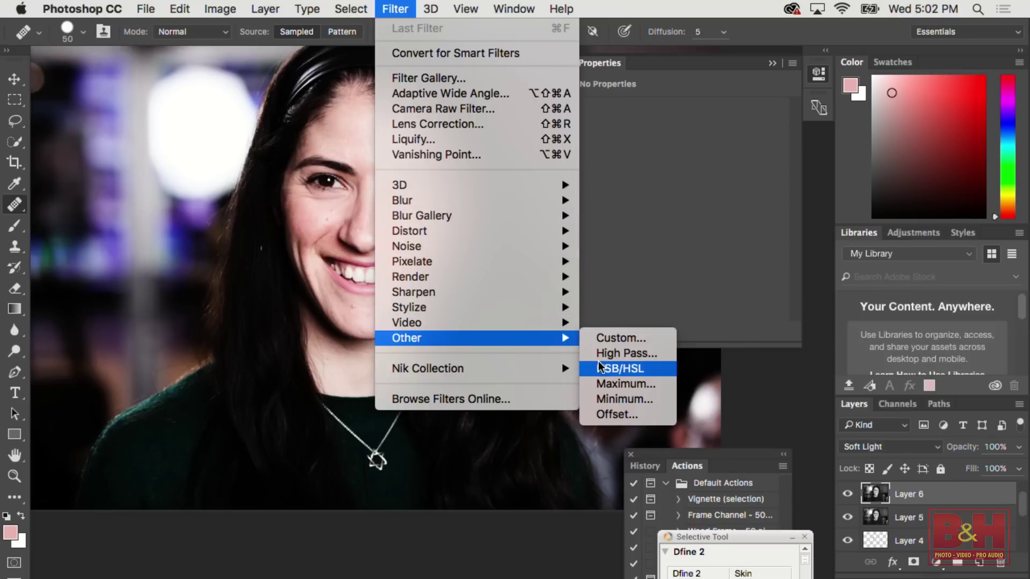
{"action": "left_click", "coordinate": [617, 353]}
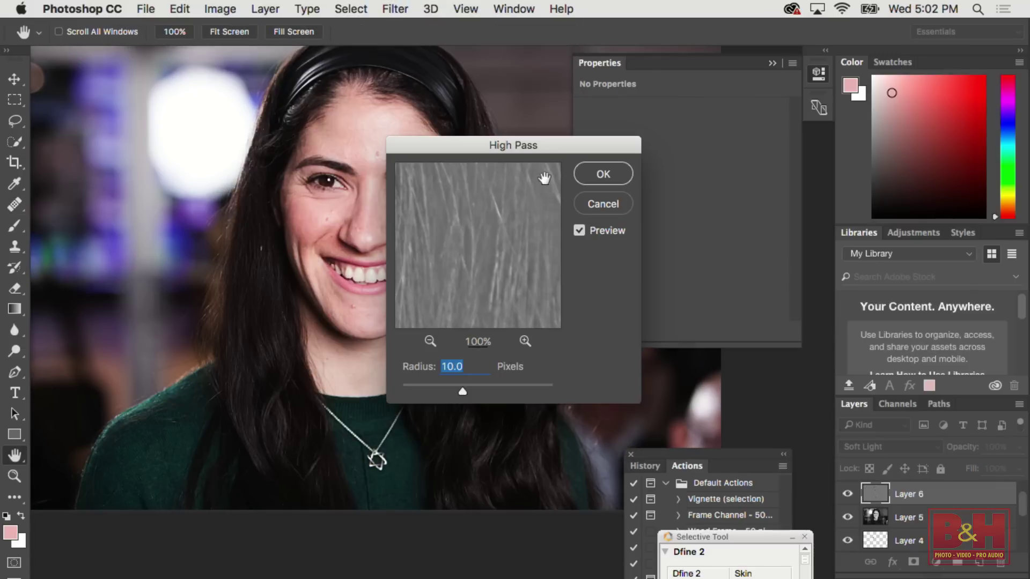
{"action": "left_click_drag", "start_coordinate": [541, 149], "coordinate": [717, 226]}
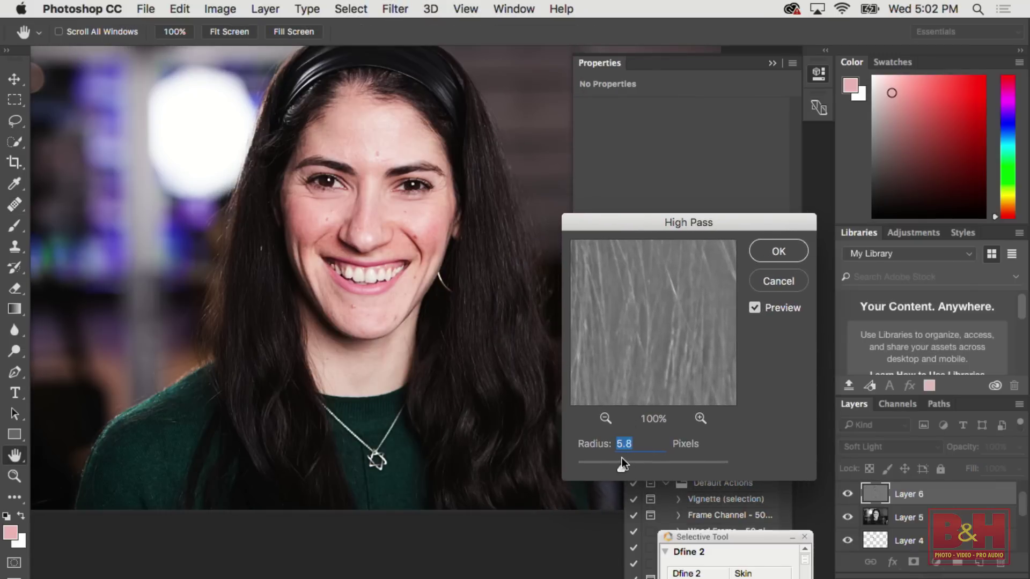
{"action": "scroll", "coordinate": [391, 184], "scroll_direction": "up", "scroll_amount": 5}
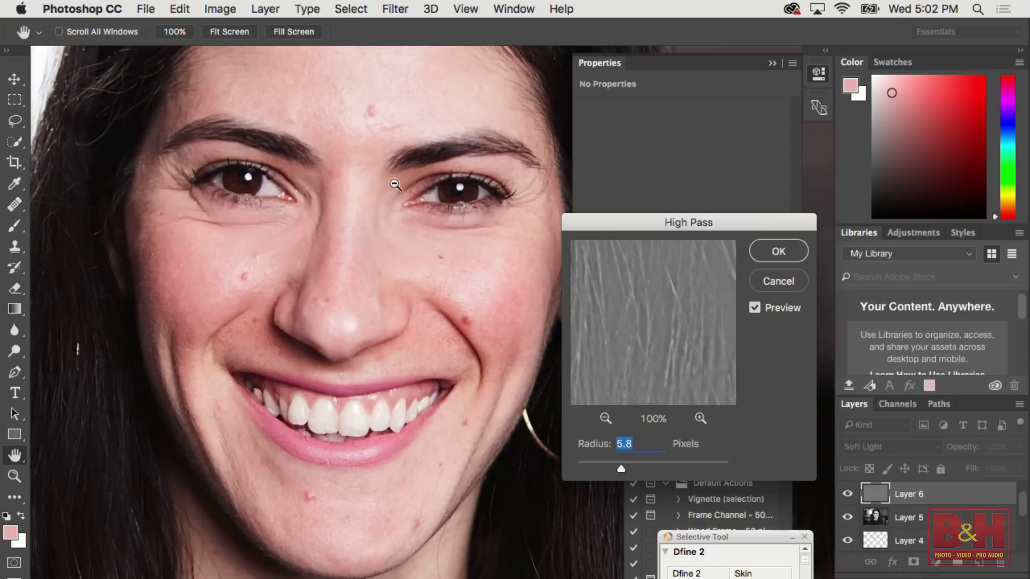
{"action": "left_click", "coordinate": [754, 308]}
{"action": "left_click", "coordinate": [754, 308]}
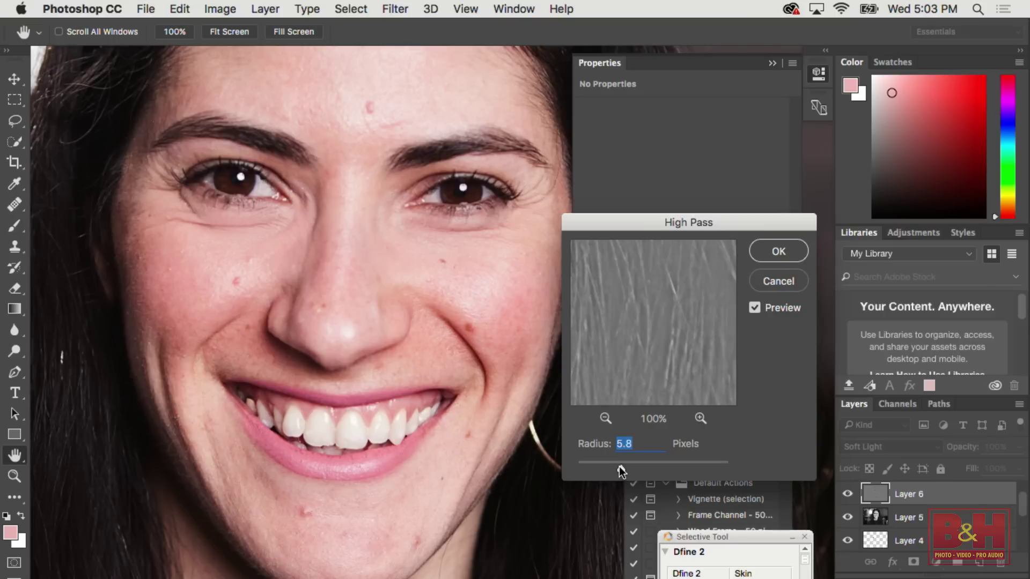
- Try a High Pass radius of 1000 pixels, reduce it to about 3.8 pixels and apply the filter to Layer 6
{"action": "left_click_drag", "start_coordinate": [619, 466], "coordinate": [741, 475]}
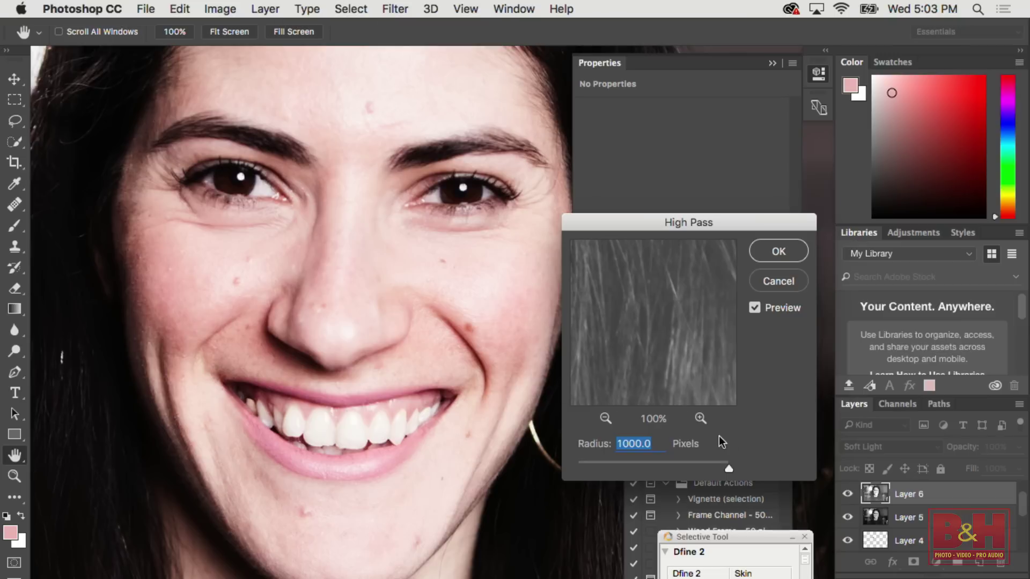
{"action": "left_click_drag", "start_coordinate": [726, 469], "coordinate": [658, 468]}
{"action": "left_click_drag", "start_coordinate": [605, 451], "coordinate": [608, 446]}
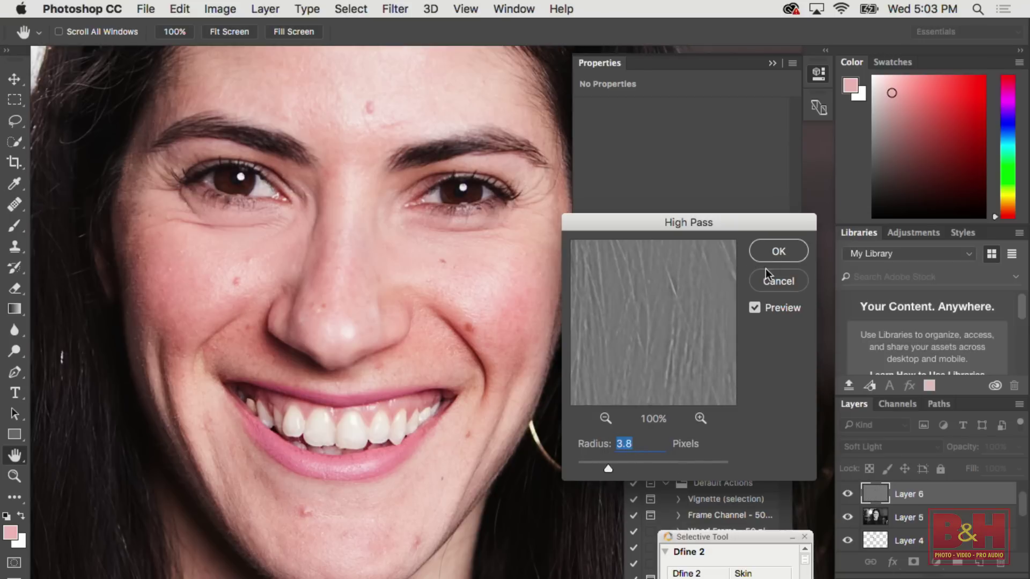
{"action": "key", "text": "Up"}
{"action": "key", "text": "Up"}
{"action": "left_click", "coordinate": [762, 247]}
- Compare the facial detail with the High Pass layer hidden and shown several times, leaving it visible
{"action": "left_click", "coordinate": [847, 493]}
{"action": "left_click", "coordinate": [847, 494]}
{"action": "left_click", "coordinate": [848, 494]}
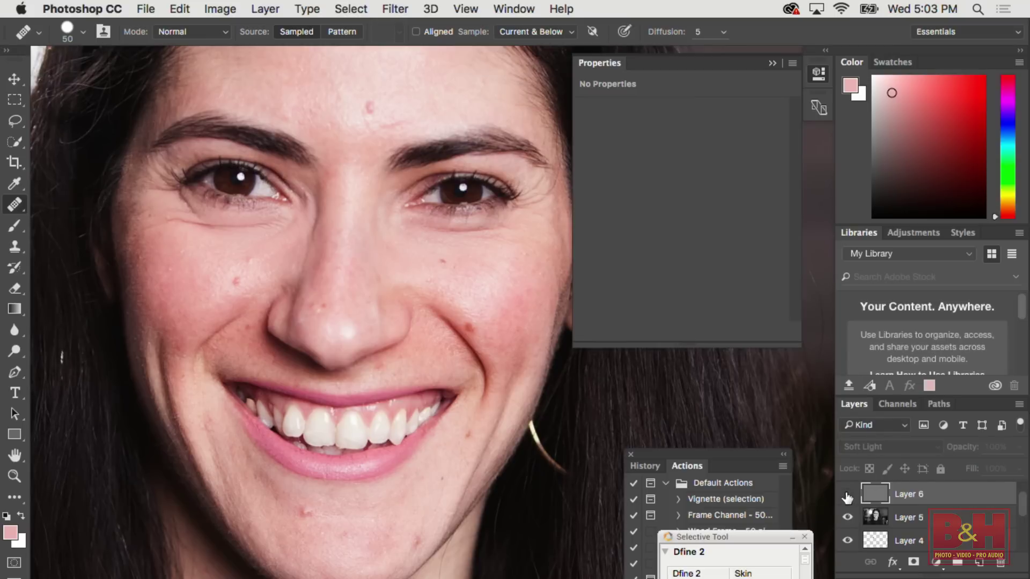
{"action": "left_click", "coordinate": [848, 494]}
{"action": "left_click", "coordinate": [849, 494]}
{"action": "left_click", "coordinate": [848, 494]}
- Examine the sharpened portrait as a whole and the face and hair close up
{"action": "scroll", "coordinate": [362, 230], "scroll_direction": "down", "scroll_amount": 1}
{"action": "scroll", "coordinate": [362, 230], "scroll_direction": "down", "scroll_amount": 2}
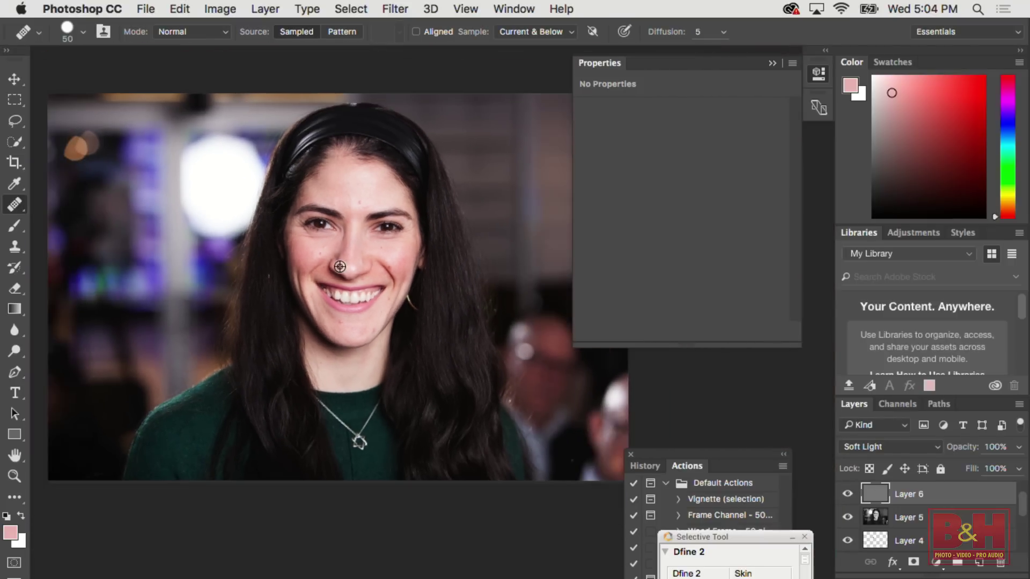
{"action": "scroll", "coordinate": [346, 268], "scroll_direction": "left", "scroll_amount": 4}
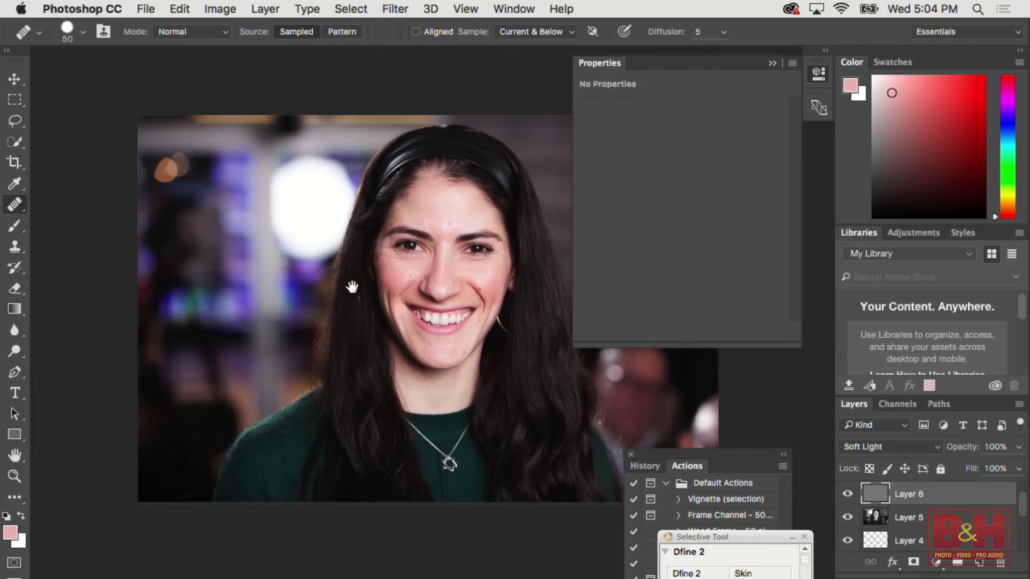
{"action": "scroll", "coordinate": [343, 280], "scroll_direction": "right", "scroll_amount": 1}
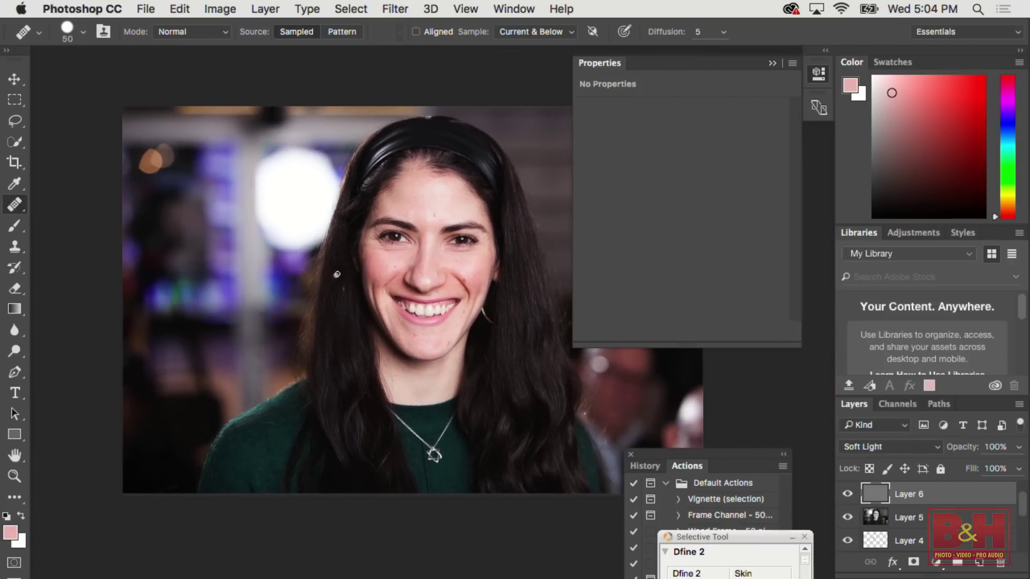
{"action": "scroll", "coordinate": [336, 279], "scroll_direction": "up", "scroll_amount": 1}
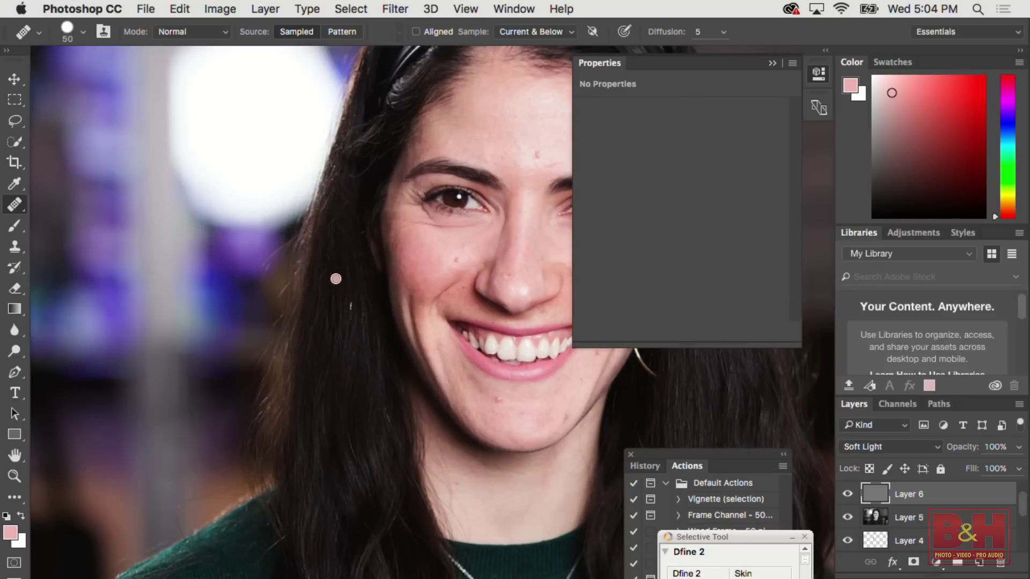
{"action": "scroll", "coordinate": [300, 225], "scroll_direction": "right", "scroll_amount": 1}
{"action": "scroll", "coordinate": [300, 225], "scroll_direction": "down", "scroll_amount": 1}
{"action": "scroll", "coordinate": [289, 217], "scroll_direction": "right", "scroll_amount": 3}
{"action": "scroll", "coordinate": [288, 217], "scroll_direction": "down", "scroll_amount": 1}
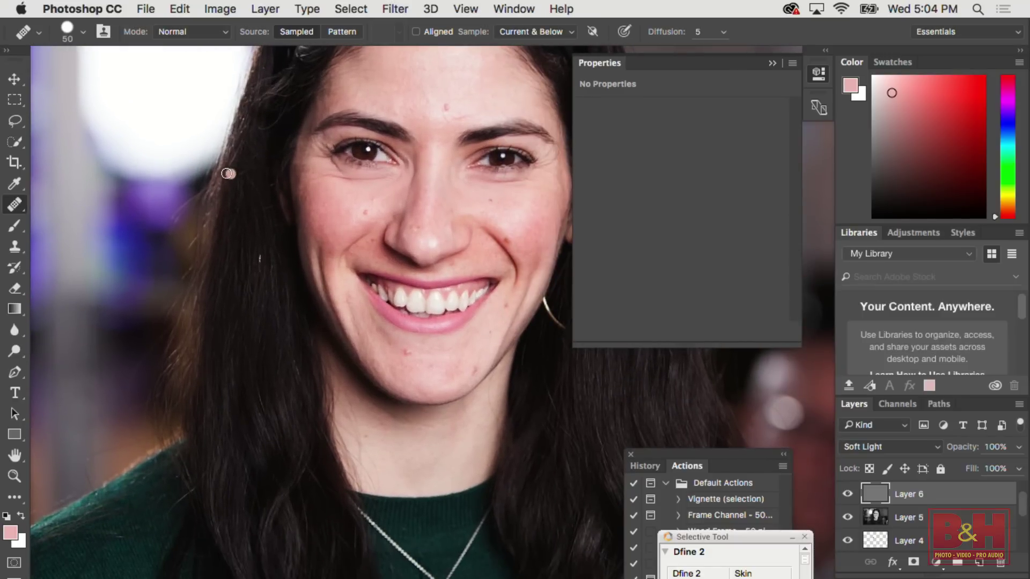
- Return the retouched portrait to the standard window view and start saving it with Save As
{"action": "key", "text": "f"}
{"action": "key", "text": "f"}
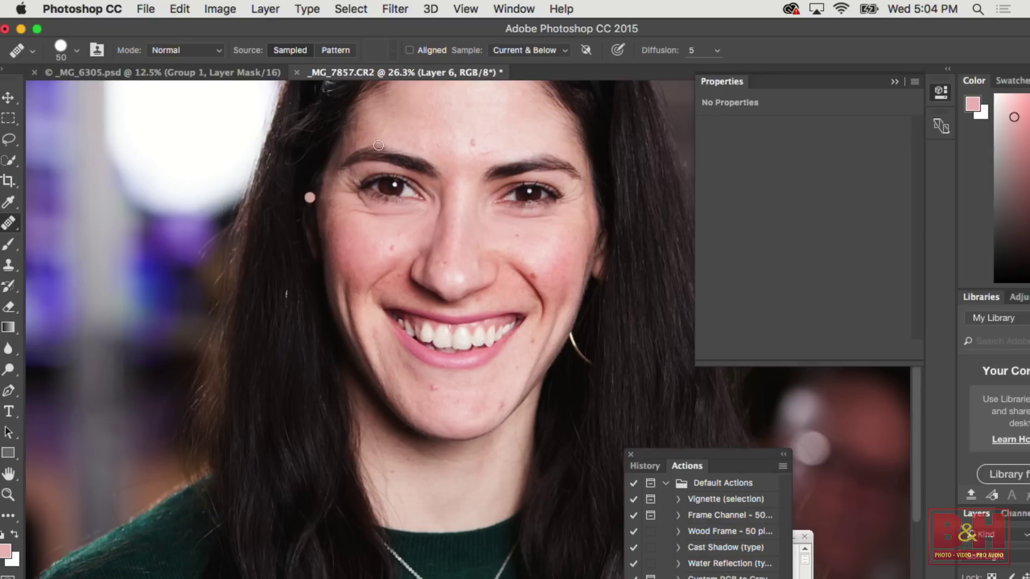
{"action": "left_click", "coordinate": [149, 9]}
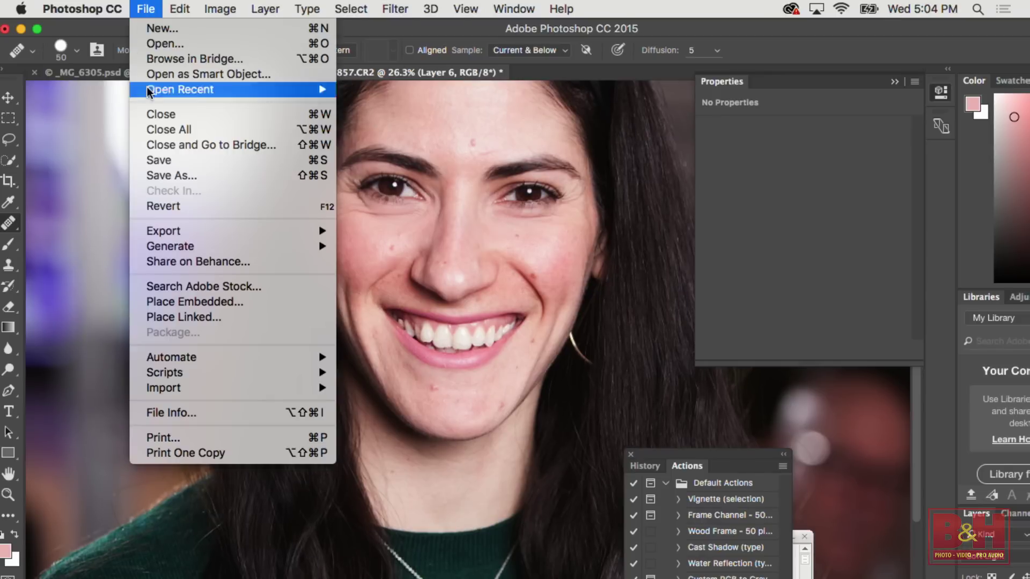
{"action": "left_click", "coordinate": [169, 174]}
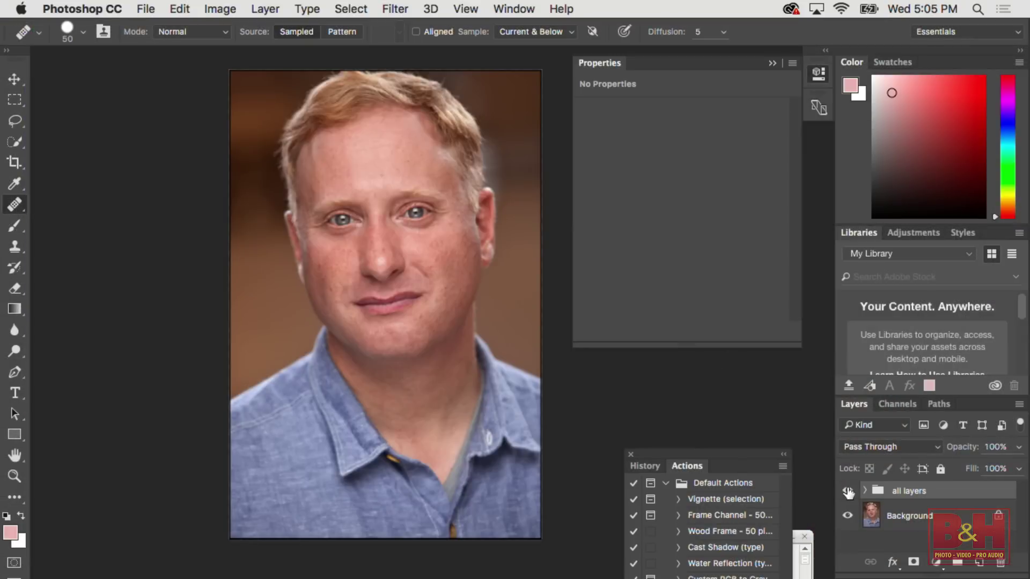
- Hide the "all layers" group and add a Hue/Saturation adjustment layer that targets the Reds
{"action": "left_click", "coordinate": [846, 491]}
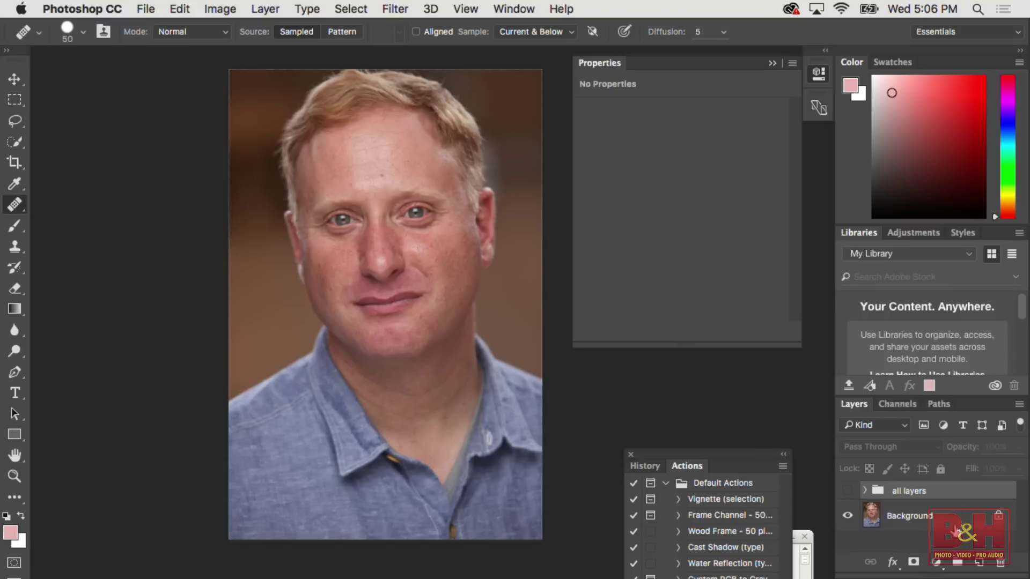
{"action": "left_click", "coordinate": [935, 562]}
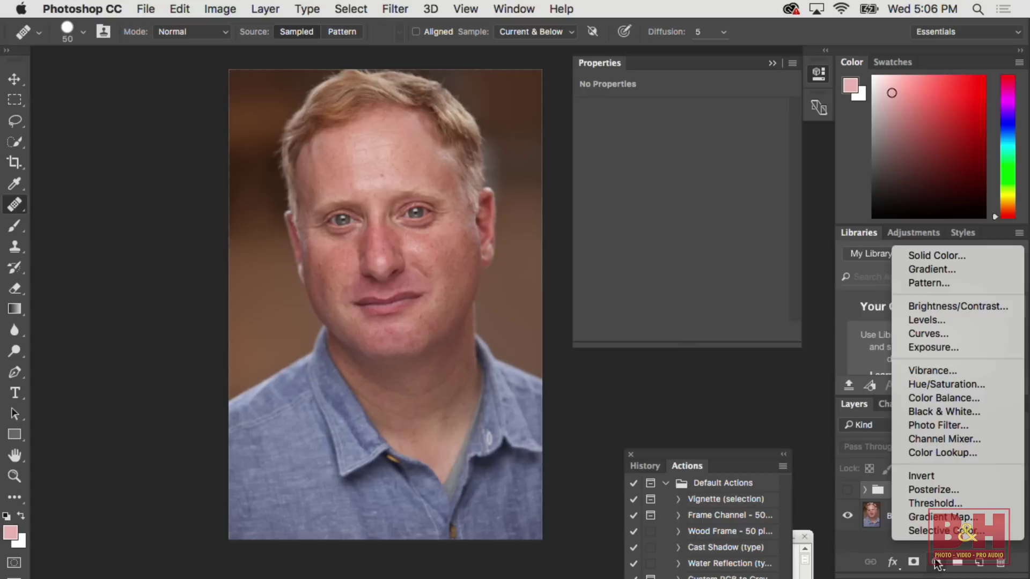
{"action": "left_click", "coordinate": [929, 384]}
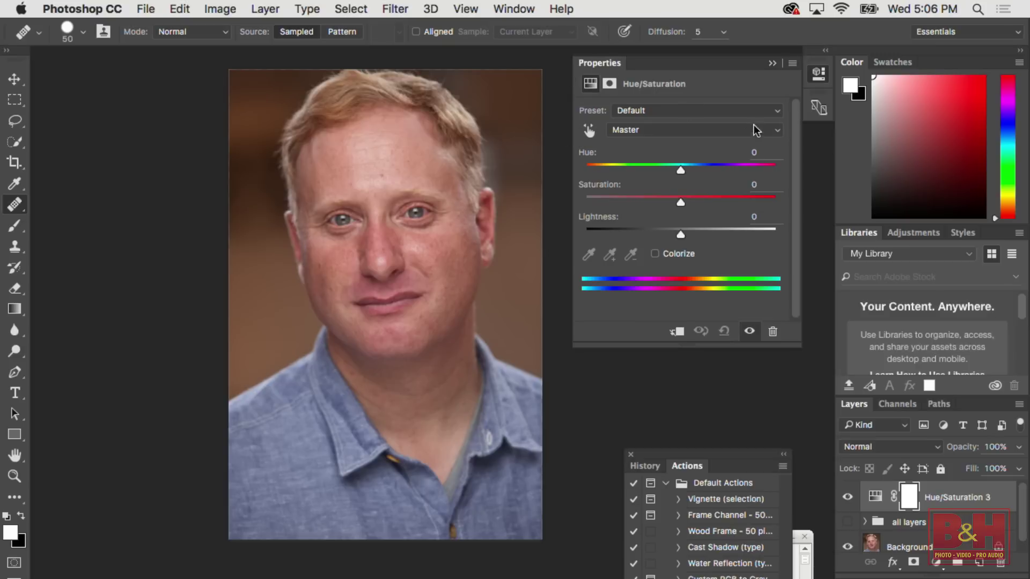
{"action": "left_click", "coordinate": [682, 133]}
{"action": "left_click", "coordinate": [677, 141]}
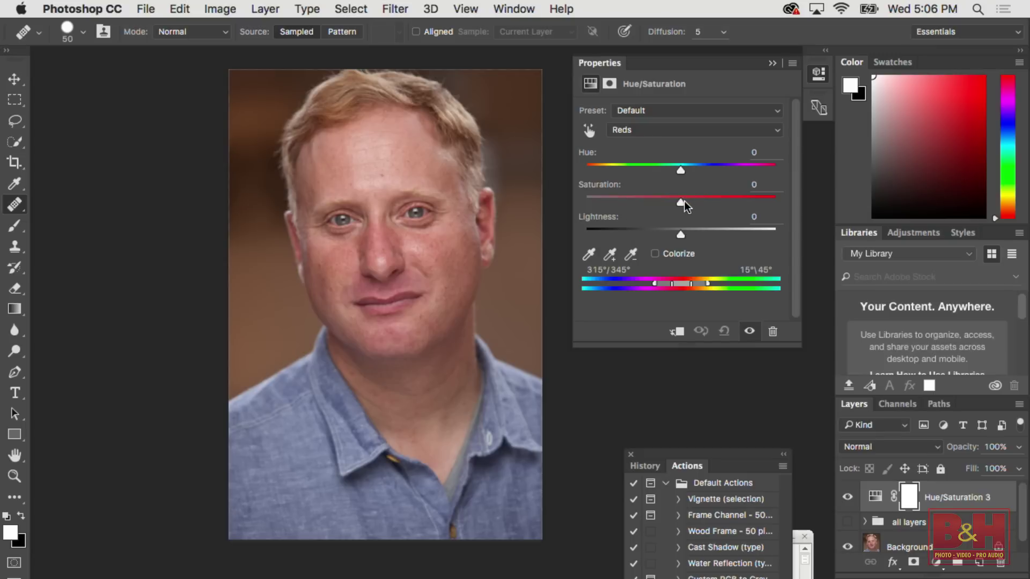
- Use +100 saturation as a guide to shift the targeted range to 285°/314° and 345°\16°, and reset saturation to 0
{"action": "left_click_drag", "start_coordinate": [682, 204], "coordinate": [809, 199]}
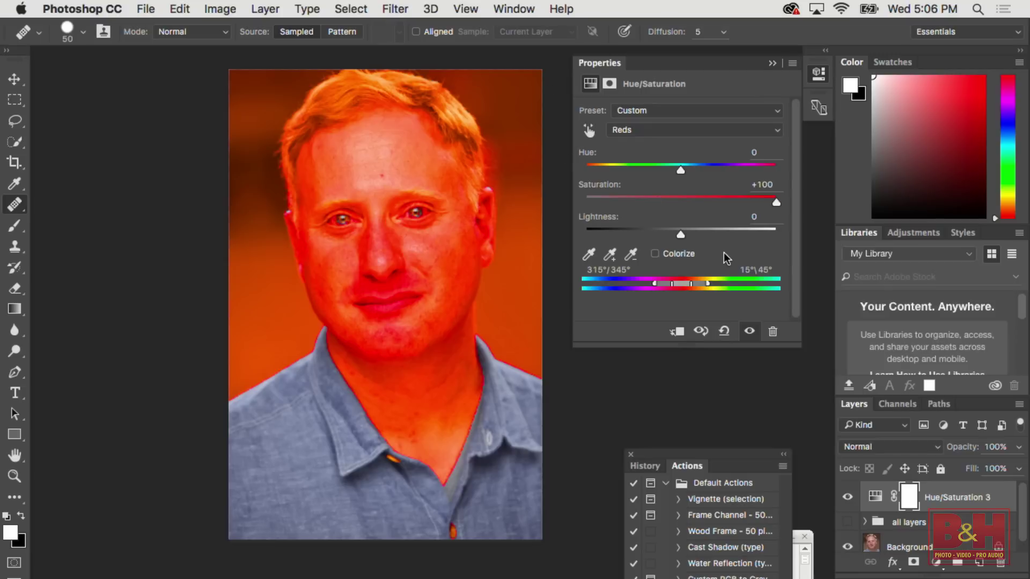
{"action": "mouse_move", "coordinate": [679, 289]}
{"action": "left_mouse_down"}
{"action": "mouse_move", "coordinate": [651, 285]}
{"action": "mouse_move", "coordinate": [661, 287]}
{"action": "left_mouse_up"}
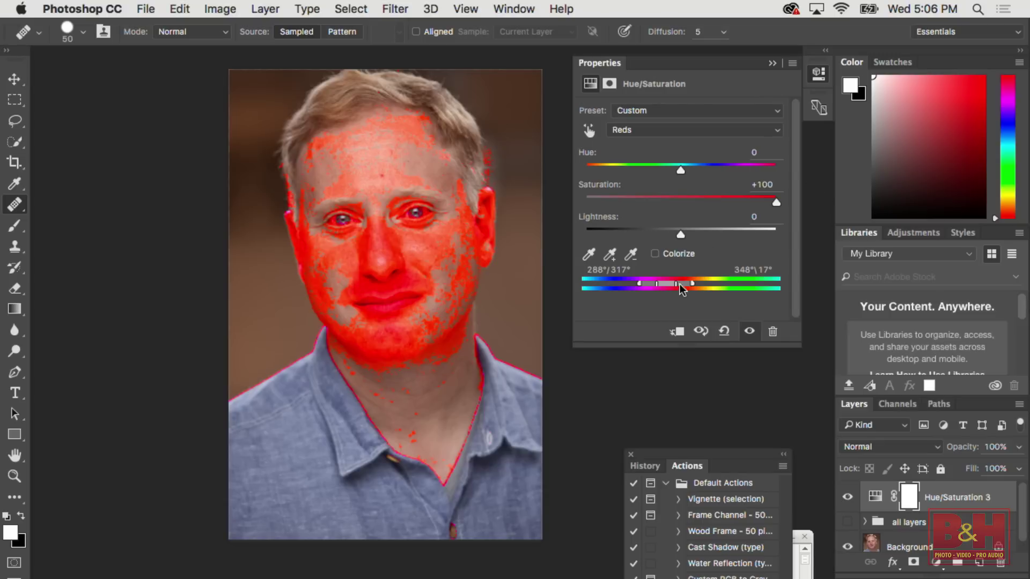
{"action": "left_click_drag", "start_coordinate": [674, 283], "coordinate": [667, 285]}
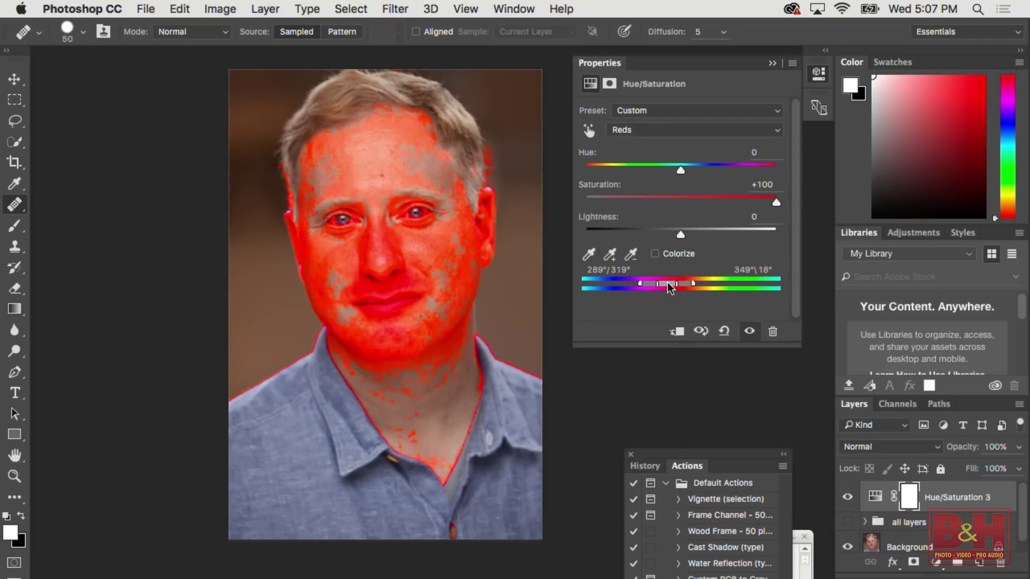
{"action": "left_click_drag", "start_coordinate": [693, 282], "coordinate": [660, 274]}
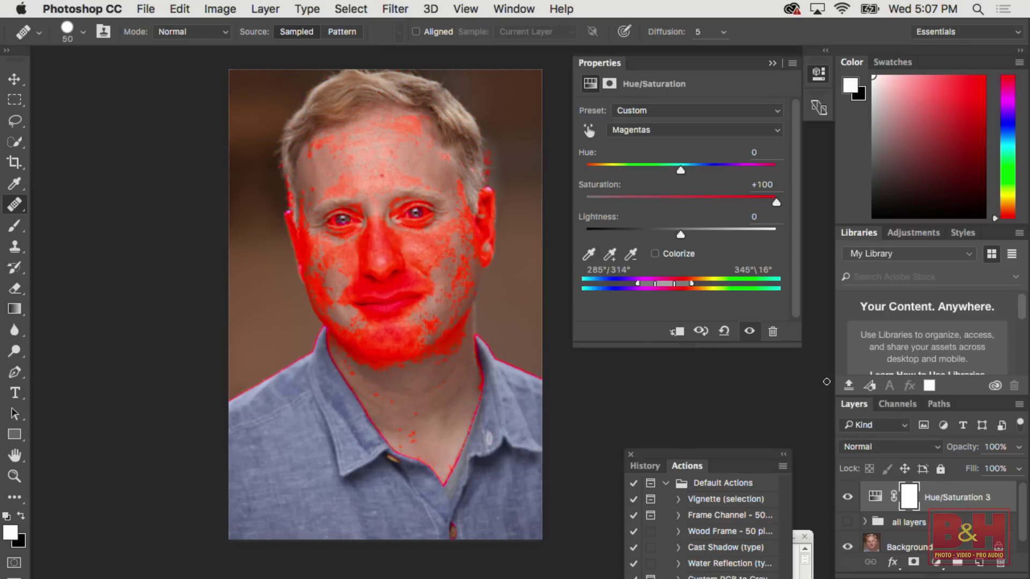
{"action": "left_click", "coordinate": [765, 183]}
{"action": "type", "text": "0"}
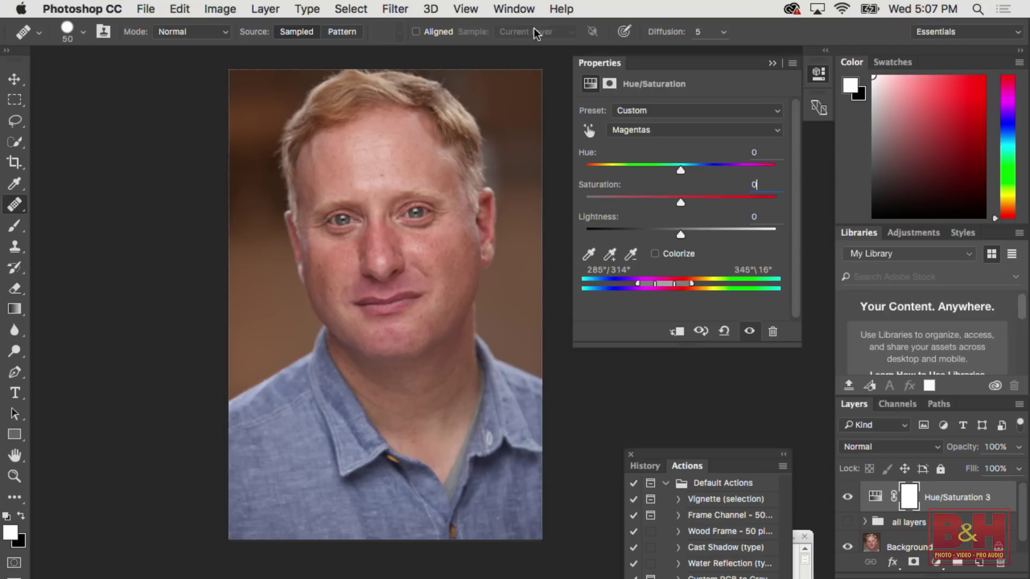
- Try hue shifts of +50, +95 and +32 on the isolated skin redness
{"action": "left_click_drag", "start_coordinate": [678, 170], "coordinate": [681, 171]}
{"action": "left_click_drag", "start_coordinate": [681, 170], "coordinate": [726, 176]}
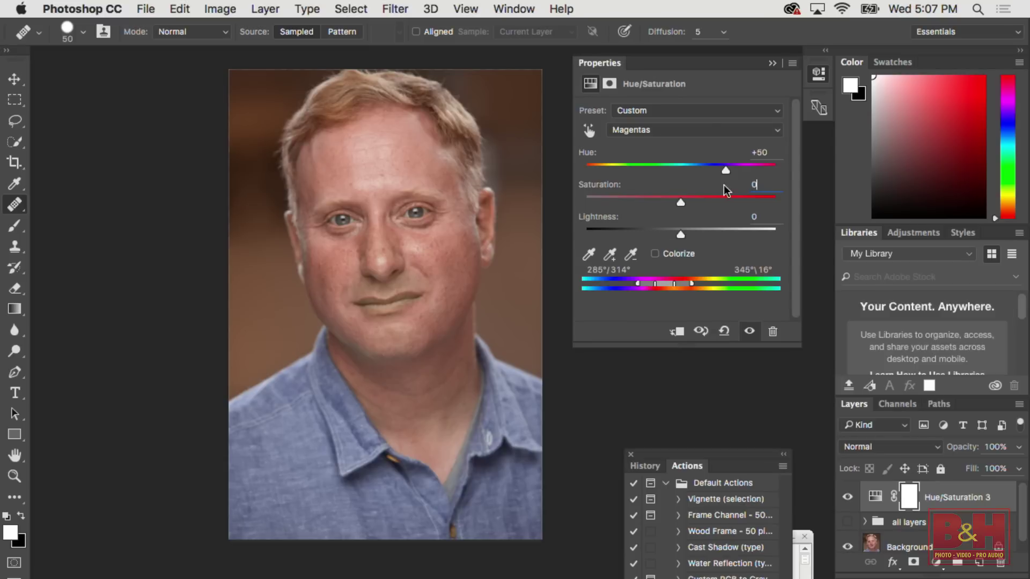
{"action": "left_click_drag", "start_coordinate": [728, 168], "coordinate": [719, 163]}
{"action": "left_click_drag", "start_coordinate": [717, 162], "coordinate": [744, 167]}
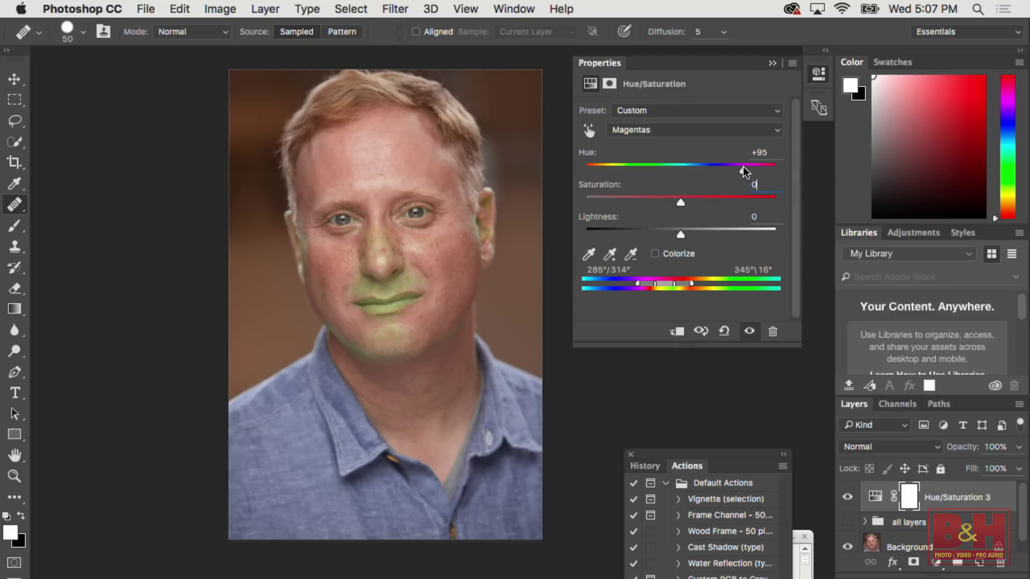
{"action": "left_click_drag", "start_coordinate": [742, 168], "coordinate": [710, 169]}
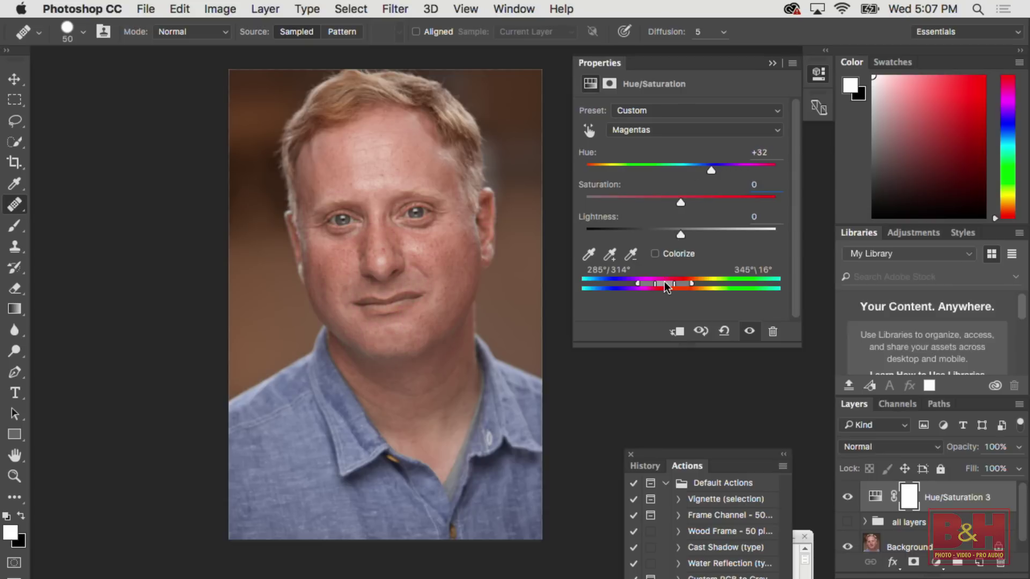
- Refine the targeted range to 291°/320° and 351°\21° with saturation at +76 as a guide, and reset saturation to 0
{"action": "left_click_drag", "start_coordinate": [711, 169], "coordinate": [712, 203]}
{"action": "left_click_drag", "start_coordinate": [664, 281], "coordinate": [667, 281]}
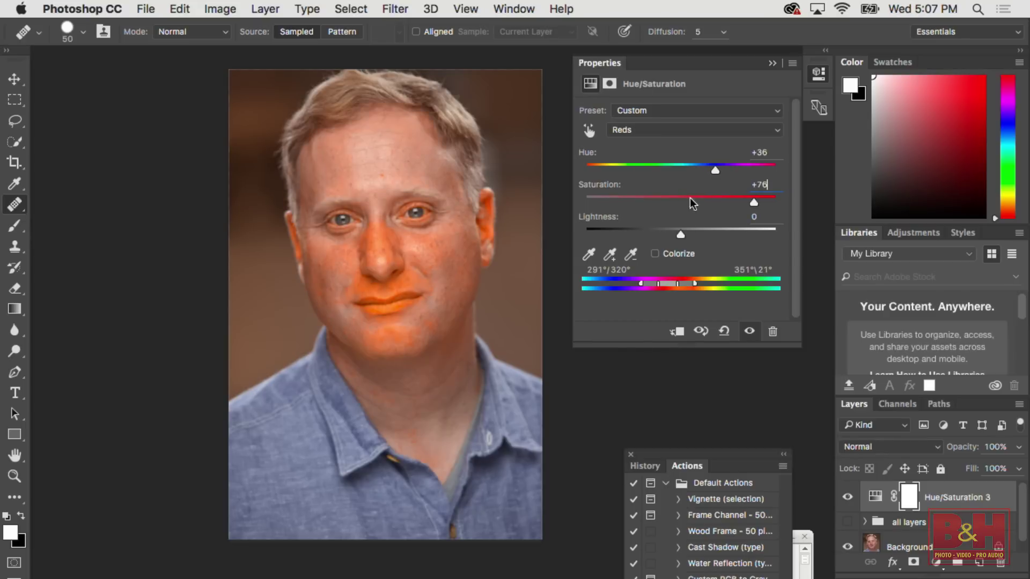
{"action": "left_click", "coordinate": [750, 185]}
{"action": "type", "text": "0"}
- Set the hue of the redness range to +10 and compare the portrait with the Hue/Saturation layer hidden and shown
{"action": "left_click", "coordinate": [761, 154]}
{"action": "type", "text": "20"}
{"action": "key", "text": "Return"}
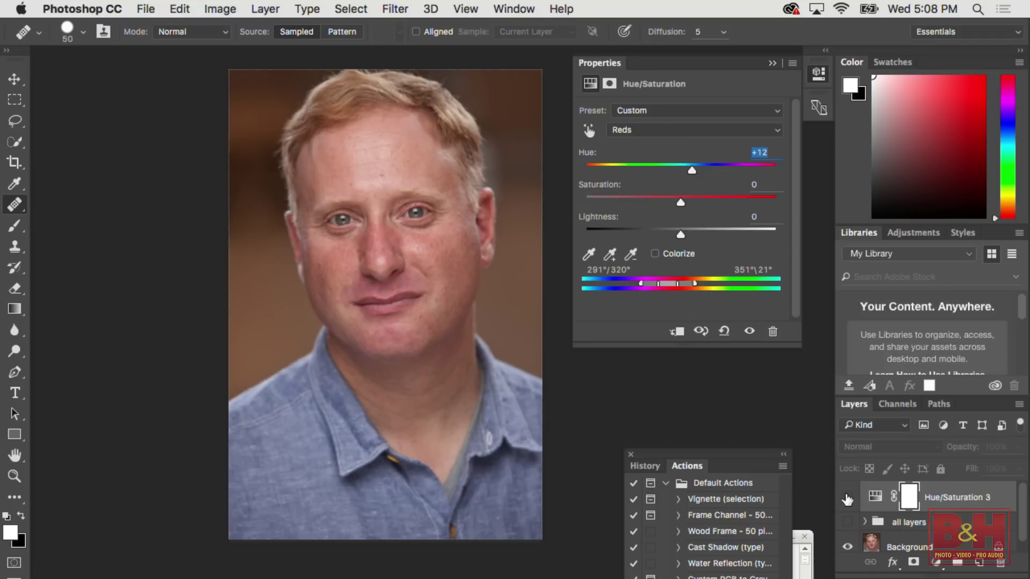
{"action": "key", "text": "Down"}
{"action": "key", "text": "Down"}
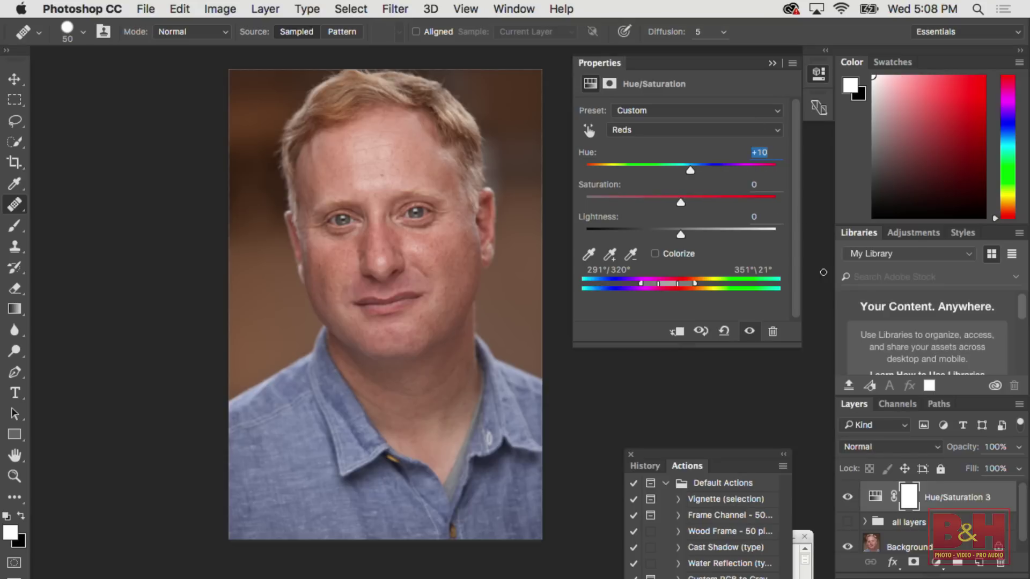
{"action": "left_click", "coordinate": [847, 497]}
{"action": "left_click", "coordinate": [847, 497]}
- Paint the lips out of the Hue/Saturation layer's mask in black with a 125-pixel brush at 100% flow
{"action": "left_click", "coordinate": [14, 225]}
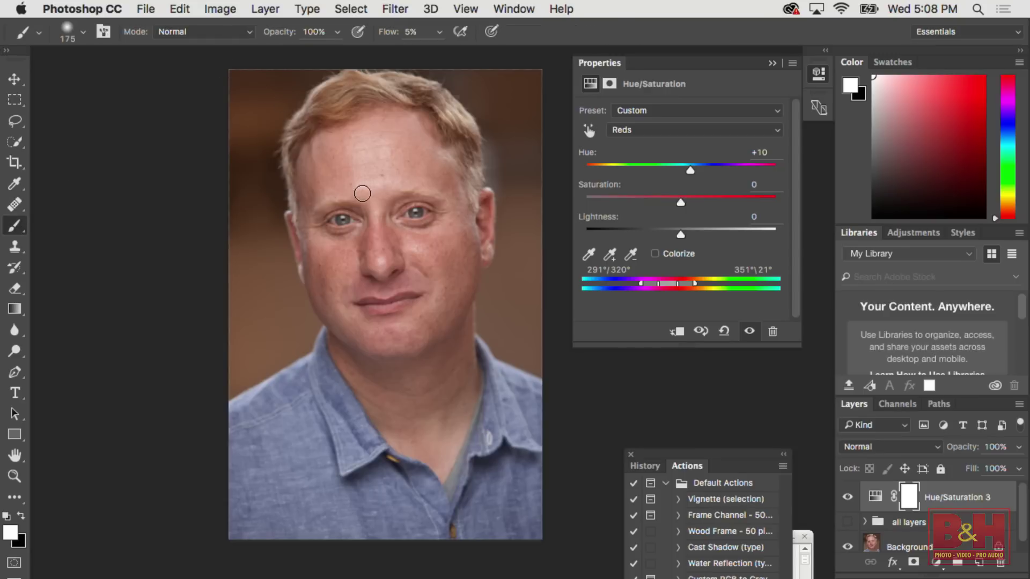
{"action": "key", "text": "x"}
{"action": "key", "text": "bracketleft"}
{"action": "key", "text": "bracketleft"}
{"action": "left_click_drag", "start_coordinate": [371, 305], "coordinate": [412, 298]}
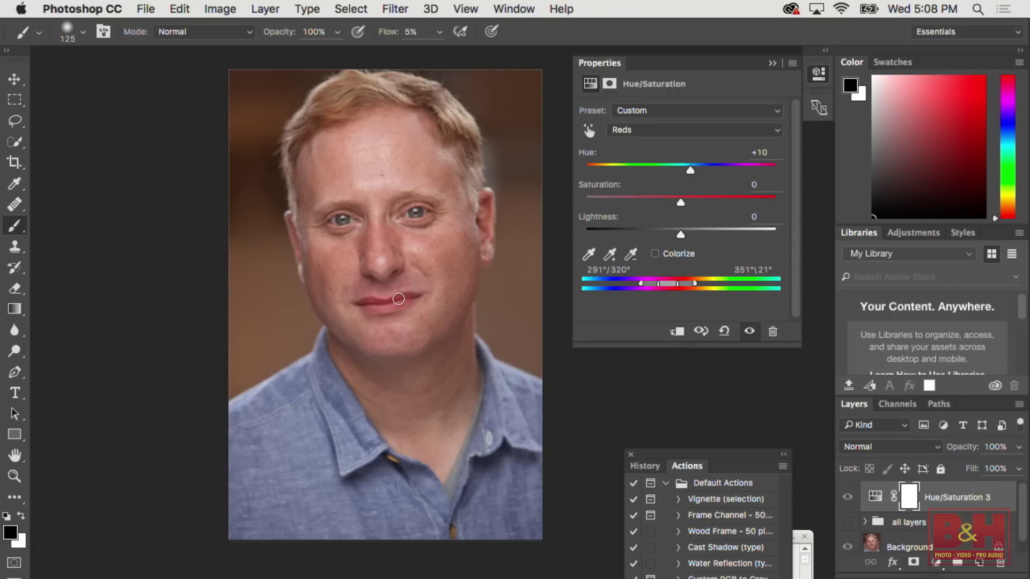
{"action": "left_click_drag", "start_coordinate": [386, 31], "coordinate": [508, 65]}
{"action": "mouse_move", "coordinate": [363, 299]}
{"action": "left_mouse_down"}
{"action": "mouse_move", "coordinate": [406, 299]}
{"action": "mouse_move", "coordinate": [366, 304]}
{"action": "mouse_move", "coordinate": [409, 299]}
{"action": "mouse_move", "coordinate": [370, 303]}
{"action": "left_mouse_up"}
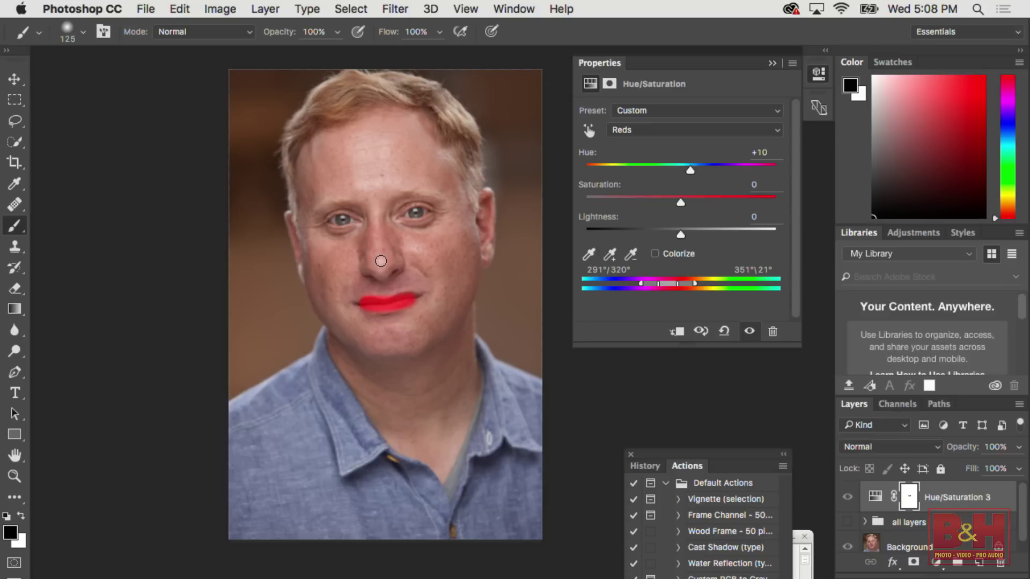
{"action": "key", "text": "super+z"}
{"action": "key", "text": "x"}
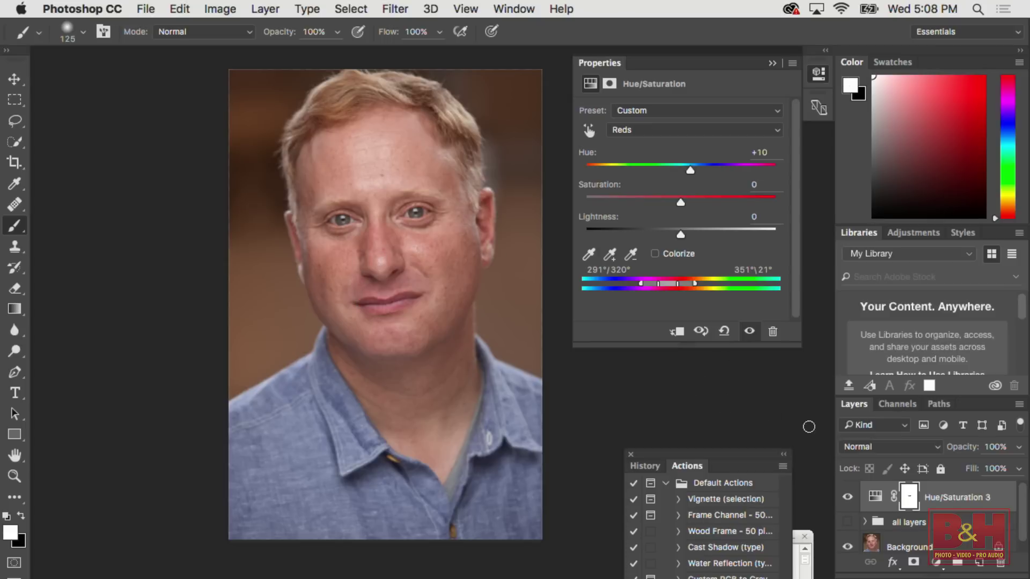
- Compare the skin color repeatedly with the Hue/Saturation 3 layer hidden and shown
{"action": "left_click", "coordinate": [847, 496]}
{"action": "left_click", "coordinate": [847, 497]}
{"action": "left_click", "coordinate": [846, 498]}
{"action": "left_click", "coordinate": [846, 498]}
{"action": "left_click", "coordinate": [847, 499]}
{"action": "left_click", "coordinate": [847, 498]}
{"action": "left_click", "coordinate": [847, 498]}
{"action": "left_click", "coordinate": [847, 498]}
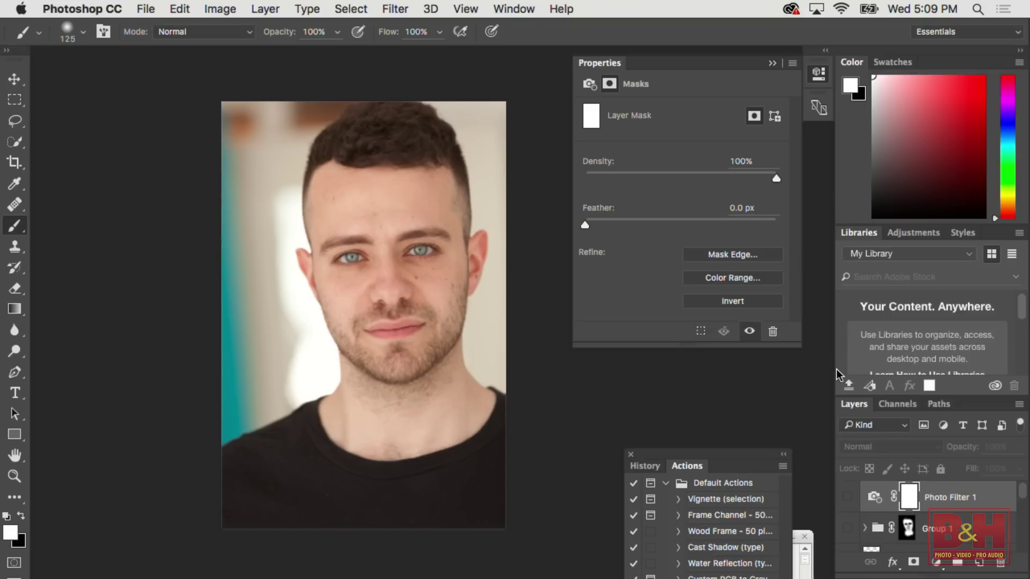
- Add a Levels adjustment layer above Photo Filter 1 and set its black input level to 12
{"action": "left_click", "coordinate": [936, 563]}
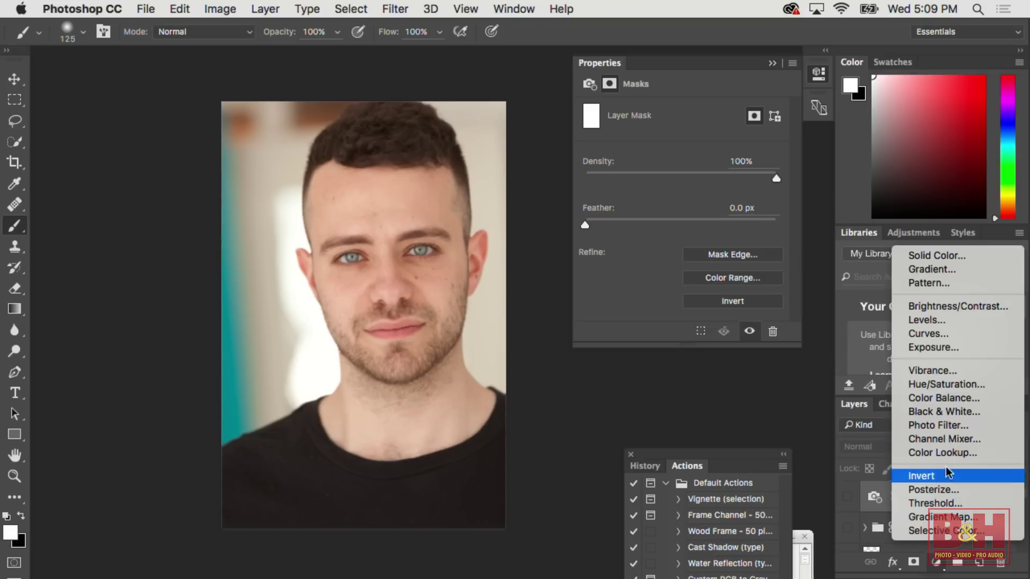
{"action": "left_click", "coordinate": [938, 320]}
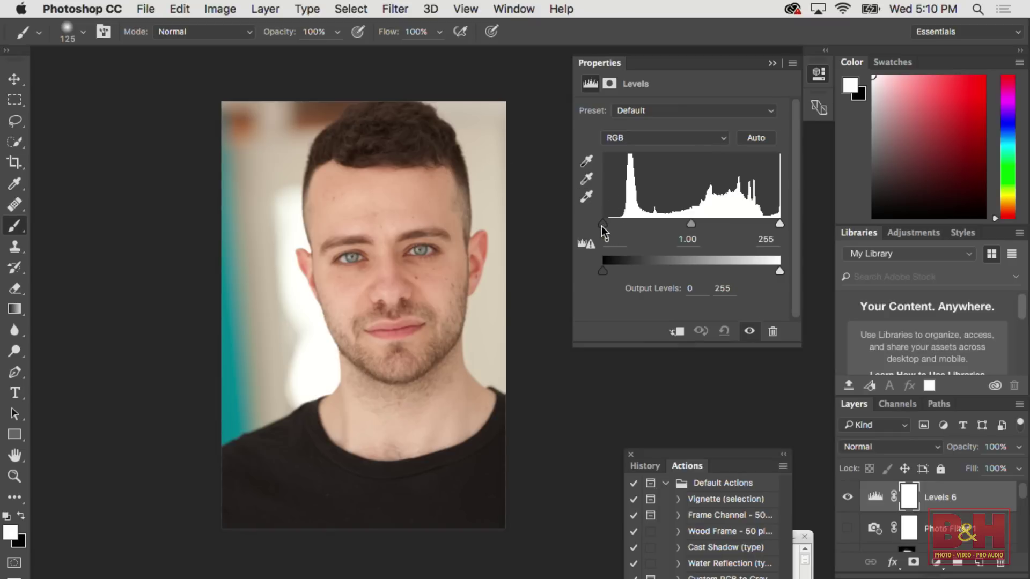
{"action": "left_click_drag", "start_coordinate": [602, 228], "coordinate": [610, 228]}
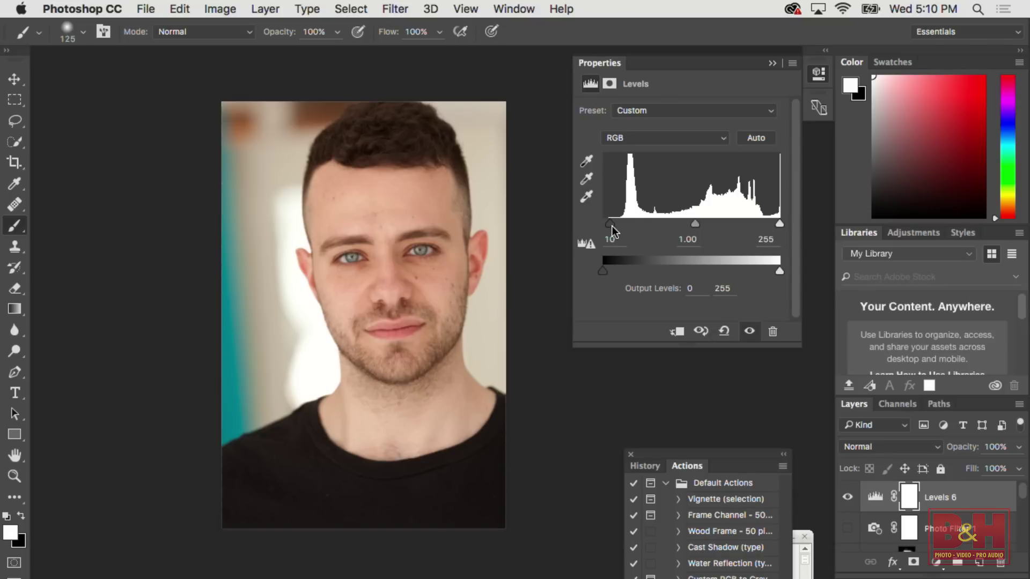
{"action": "left_click_drag", "start_coordinate": [609, 228], "coordinate": [611, 228]}
- Add a second Levels adjustment layer above the first and invert its mask to black
{"action": "left_click", "coordinate": [937, 563]}
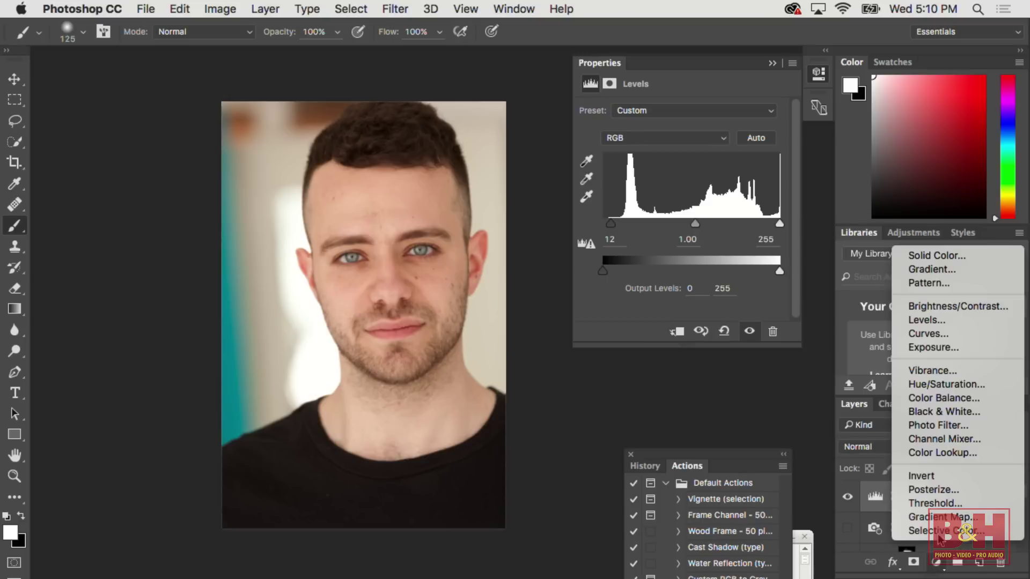
{"action": "left_click", "coordinate": [941, 319]}
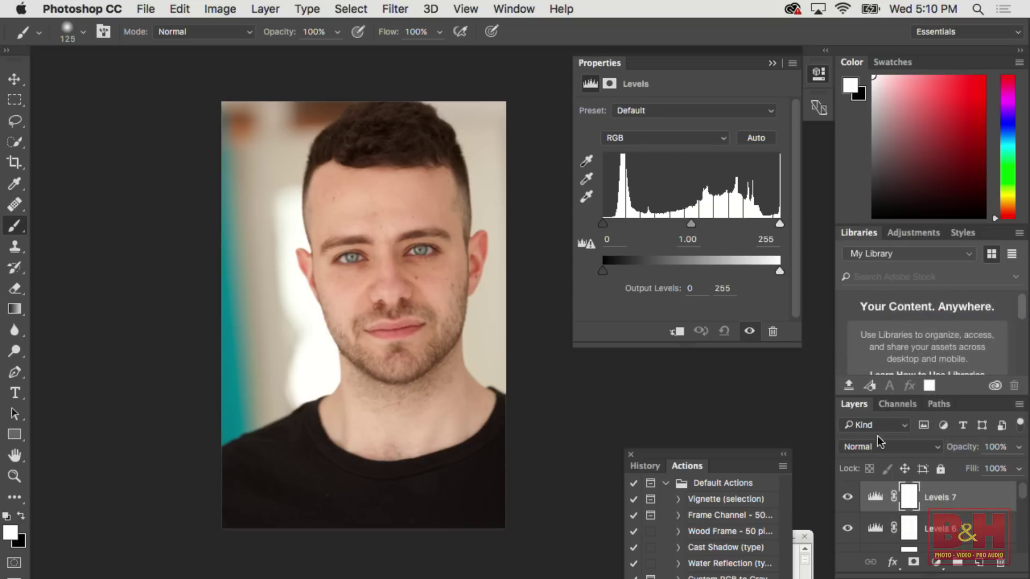
{"action": "left_click", "coordinate": [909, 496]}
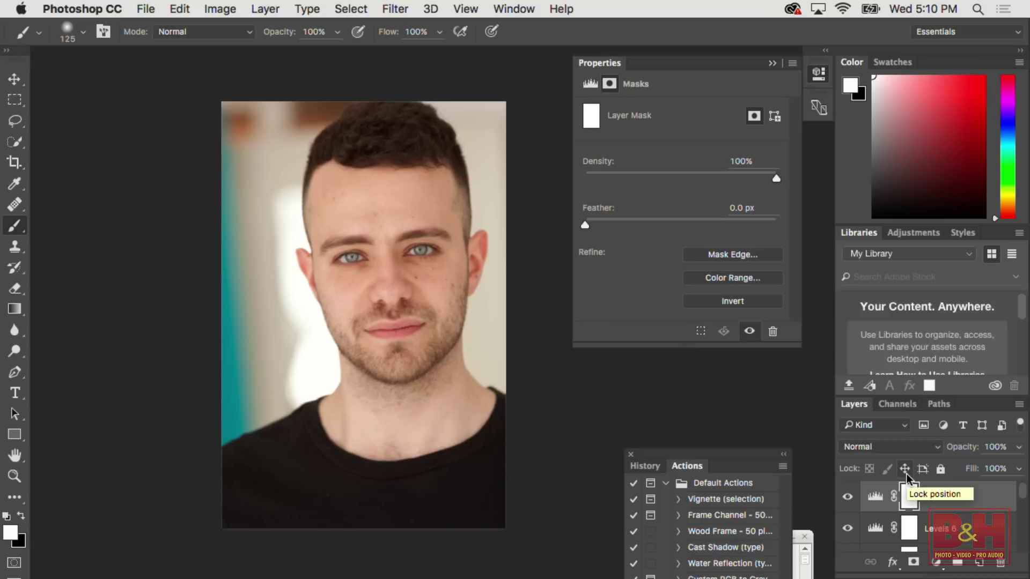
{"action": "key", "text": "super+i"}
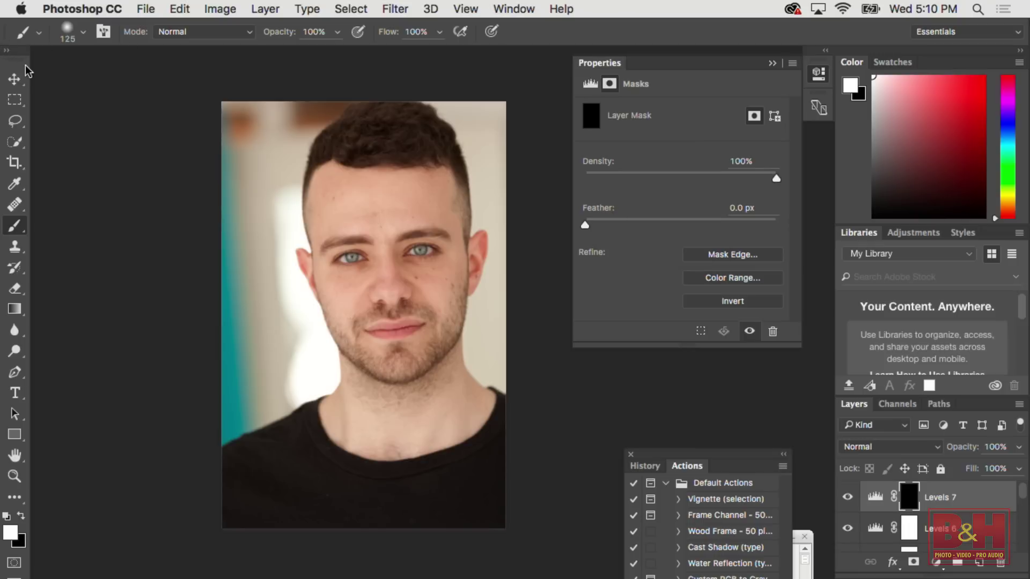
- Paint the man's face white on the Levels 7 mask with a 900-pixel brush
{"action": "key", "text": "bracketright"}
{"action": "key", "text": "bracketright"}
{"action": "key", "text": "bracketright"}
{"action": "key", "text": "bracketright"}
{"action": "key", "text": "bracketright"}
{"action": "key", "text": "bracketright"}
{"action": "key", "text": "bracketright"}
{"action": "key", "text": "bracketright"}
{"action": "key", "text": "bracketright"}
{"action": "key", "text": "bracketright"}
{"action": "key", "text": "bracketright"}
{"action": "left_click_drag", "start_coordinate": [407, 264], "coordinate": [368, 203]}
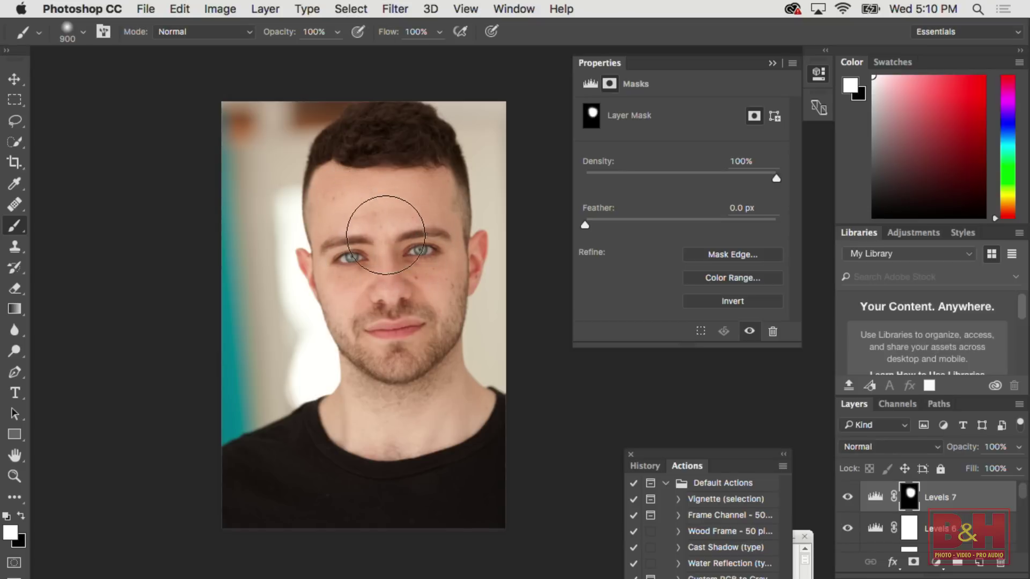
- Check the face mask's coverage with its overlay, trying brush sizes of 1000 and 500 pixels
{"action": "key", "text": "backslash"}
{"action": "key", "text": "bracketright"}
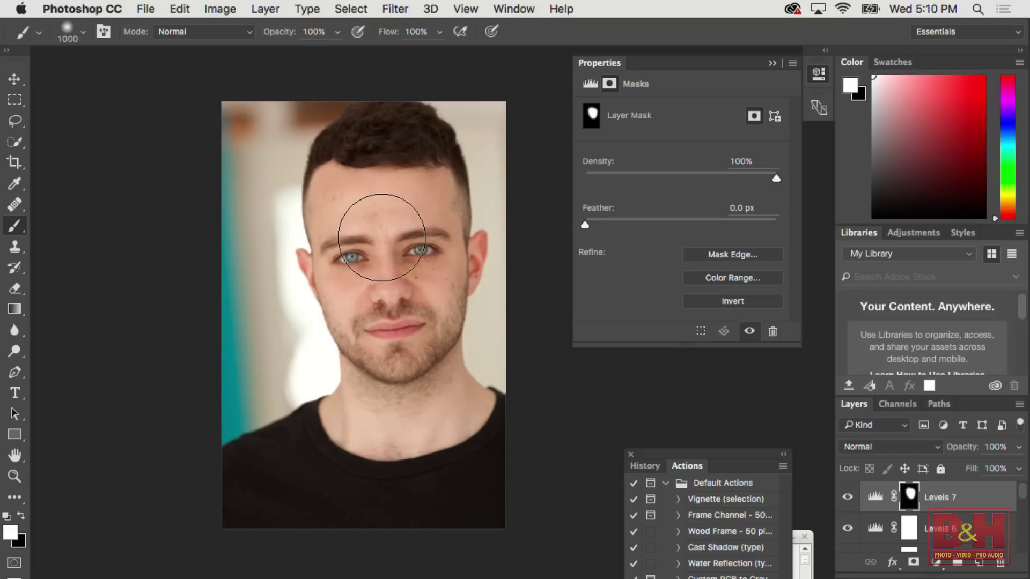
{"action": "key", "text": "x"}
{"action": "key", "text": "backslash"}
{"action": "key", "text": "backslash"}
{"action": "key", "text": "x"}
{"action": "key", "text": "bracketleft"}
{"action": "key", "text": "bracketleft"}
{"action": "key", "text": "bracketleft"}
{"action": "key", "text": "bracketleft"}
{"action": "key", "text": "bracketleft"}
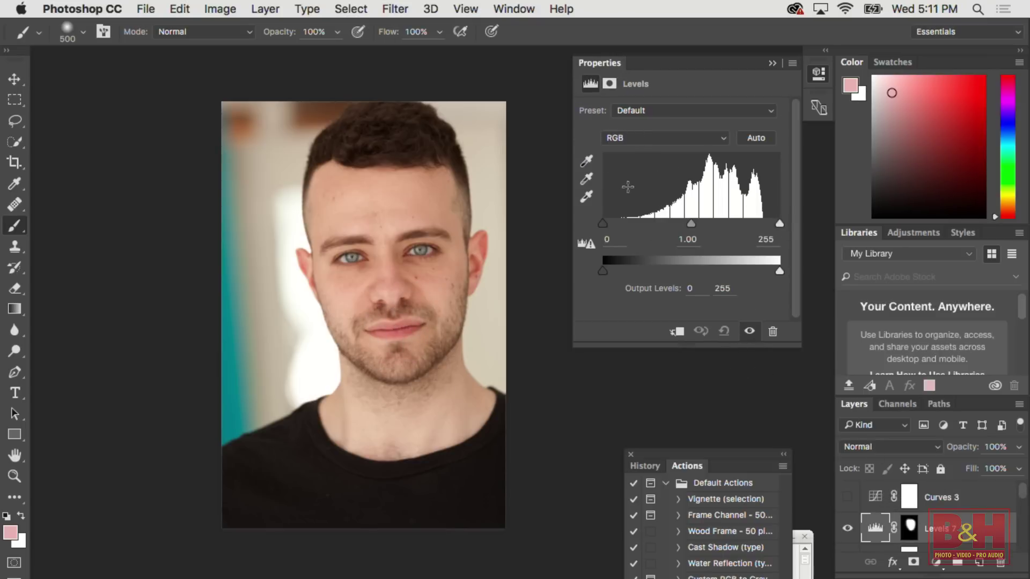
- Set the Levels 7 layer's RGB input levels to 23 and 252, and its Red channel's maximum output level to 250
{"action": "left_click_drag", "start_coordinate": [603, 224], "coordinate": [619, 224]}
{"action": "left_click_drag", "start_coordinate": [780, 224], "coordinate": [776, 224]}
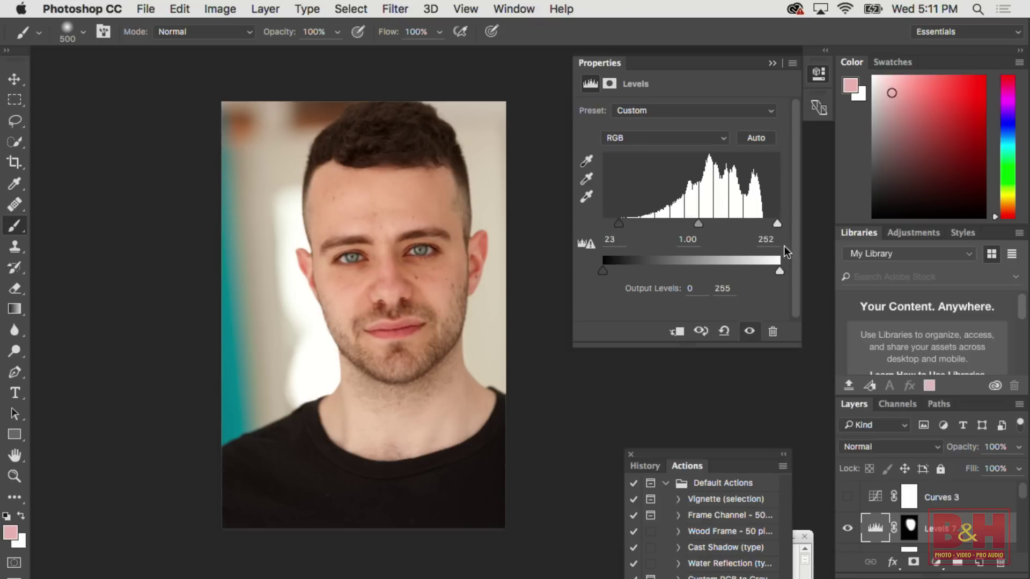
{"action": "left_click", "coordinate": [678, 137]}
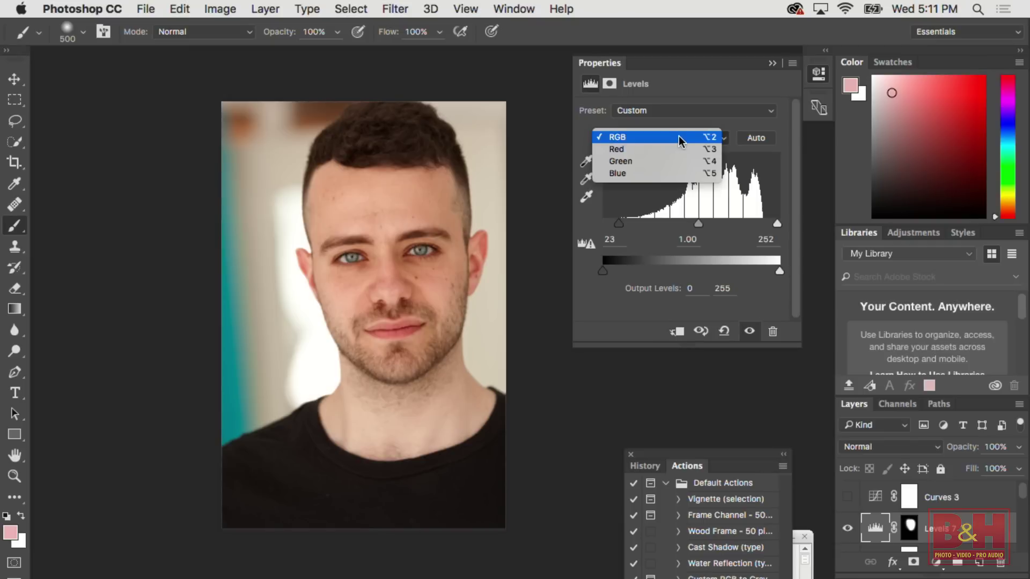
{"action": "left_click", "coordinate": [671, 148]}
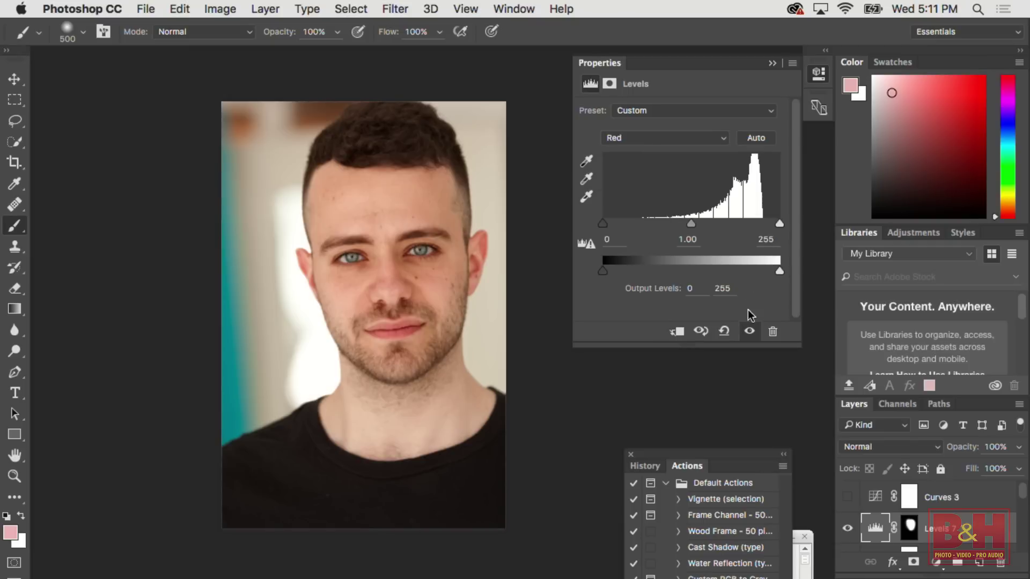
{"action": "left_click", "coordinate": [728, 289]}
{"action": "key", "text": "Down"}
{"action": "key", "text": "Down"}
{"action": "key", "text": "Down"}
{"action": "key", "text": "Down"}
- Compare the man's face with and without the Levels 7 adjustment
{"action": "left_click", "coordinate": [847, 530]}
{"action": "left_click", "coordinate": [848, 530]}
{"action": "left_click", "coordinate": [847, 529]}
{"action": "left_click", "coordinate": [847, 530]}
{"action": "left_click", "coordinate": [847, 530]}
{"action": "left_click", "coordinate": [847, 530]}
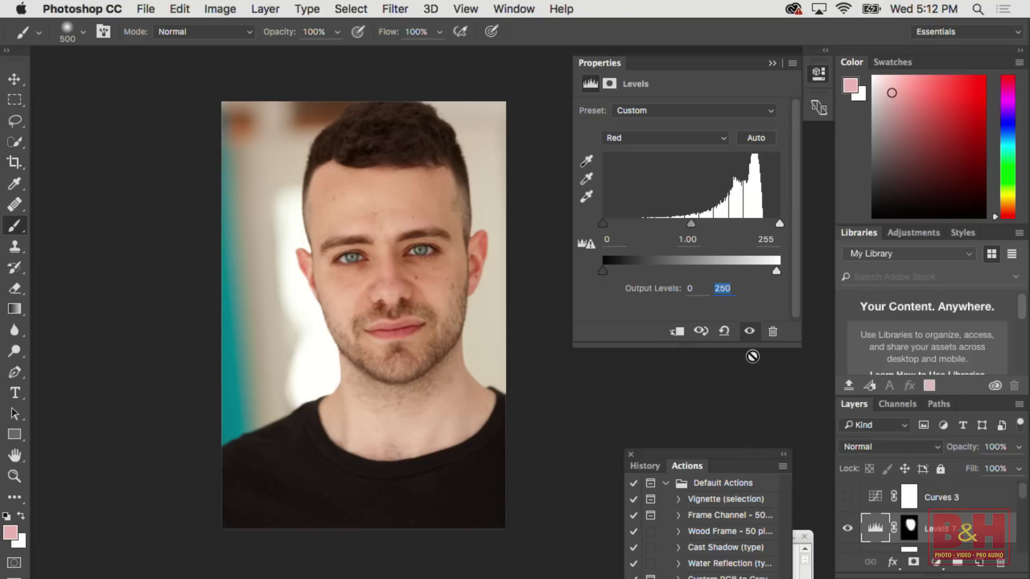
- Add a Curves adjustment layer above Levels 7 and slightly lower its Red curve by sampling the cheek with on-image adjustment
{"action": "scroll", "coordinate": [348, 294], "scroll_direction": "up", "scroll_amount": 3}
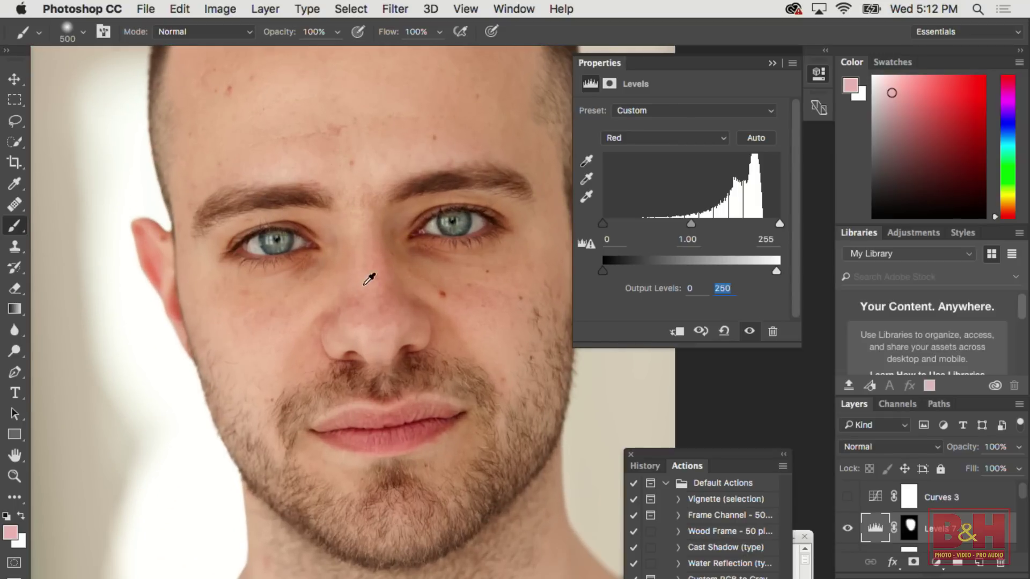
{"action": "left_click_drag", "start_coordinate": [432, 299], "coordinate": [402, 335]}
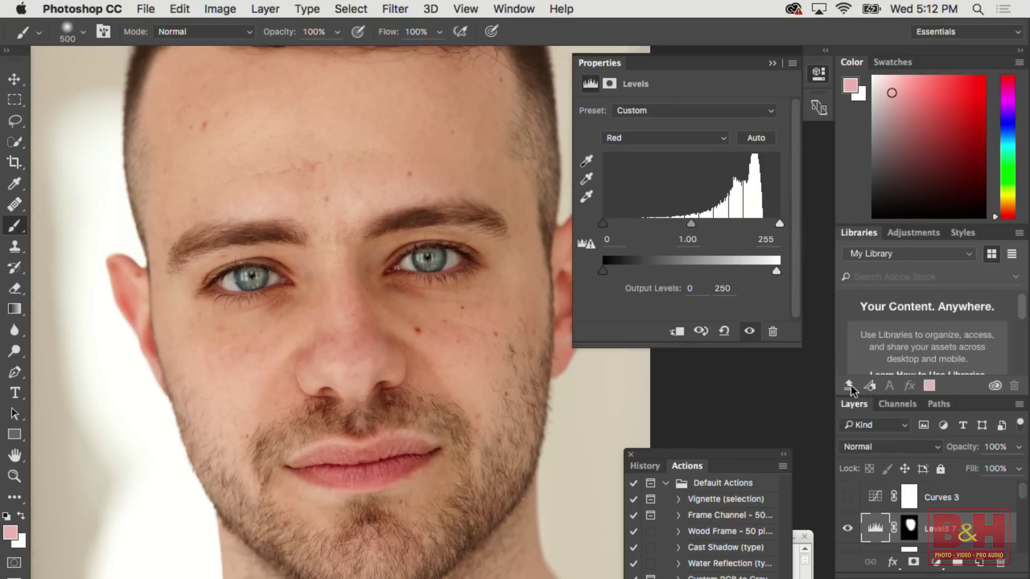
{"action": "left_click", "coordinate": [936, 562]}
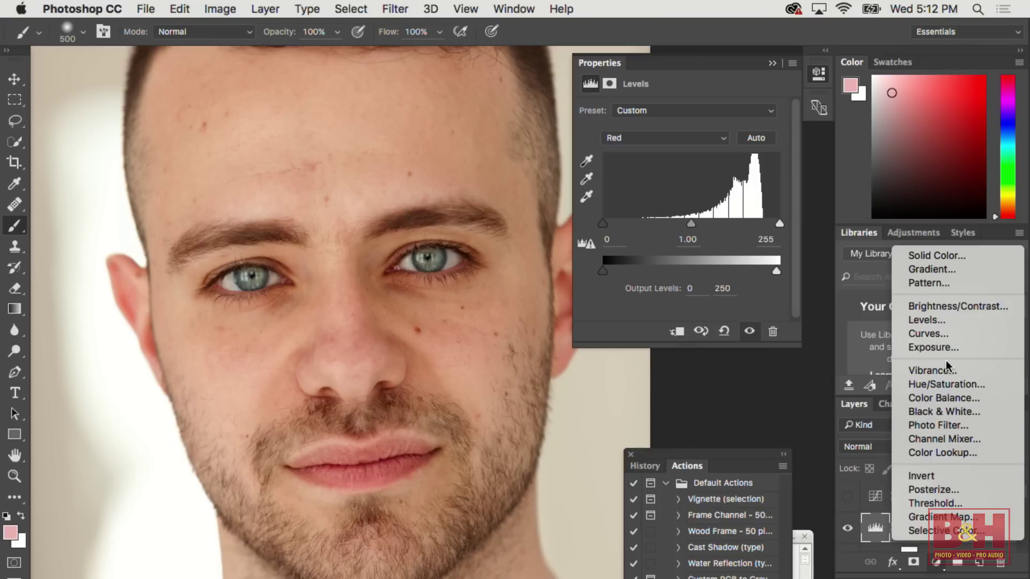
{"action": "left_click", "coordinate": [941, 334]}
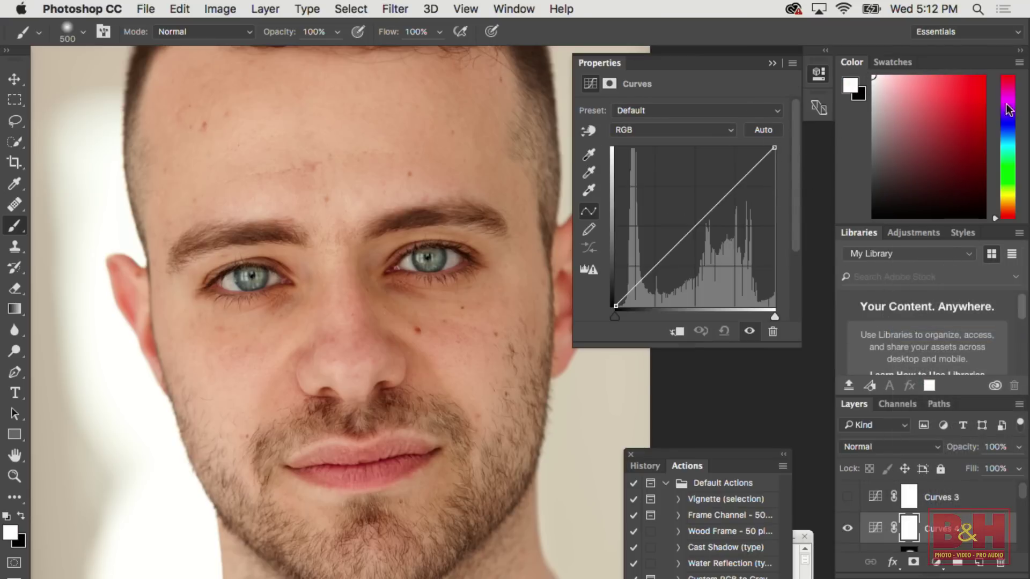
{"action": "left_click", "coordinate": [586, 130]}
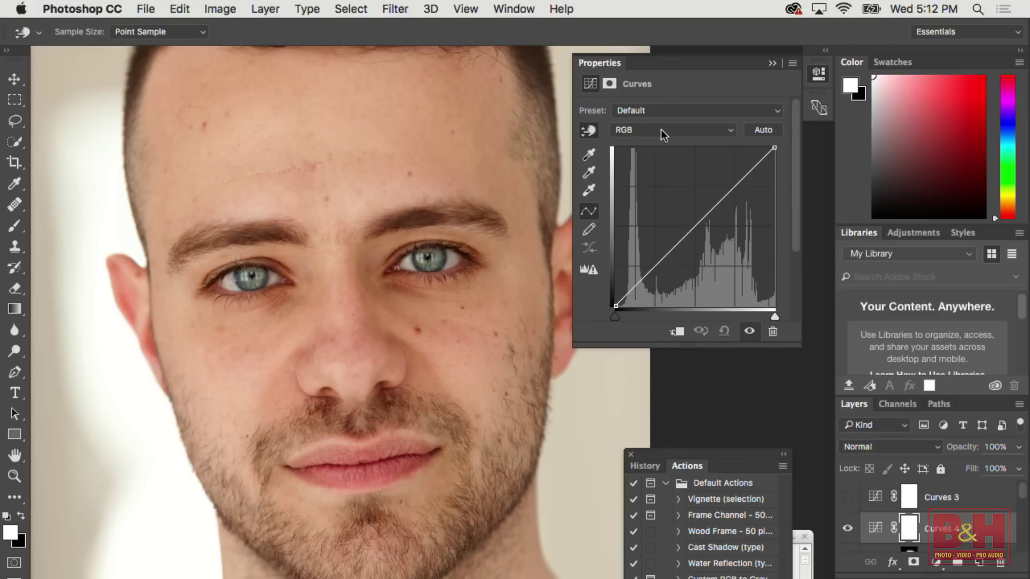
{"action": "left_click", "coordinate": [651, 129]}
{"action": "left_click", "coordinate": [650, 140]}
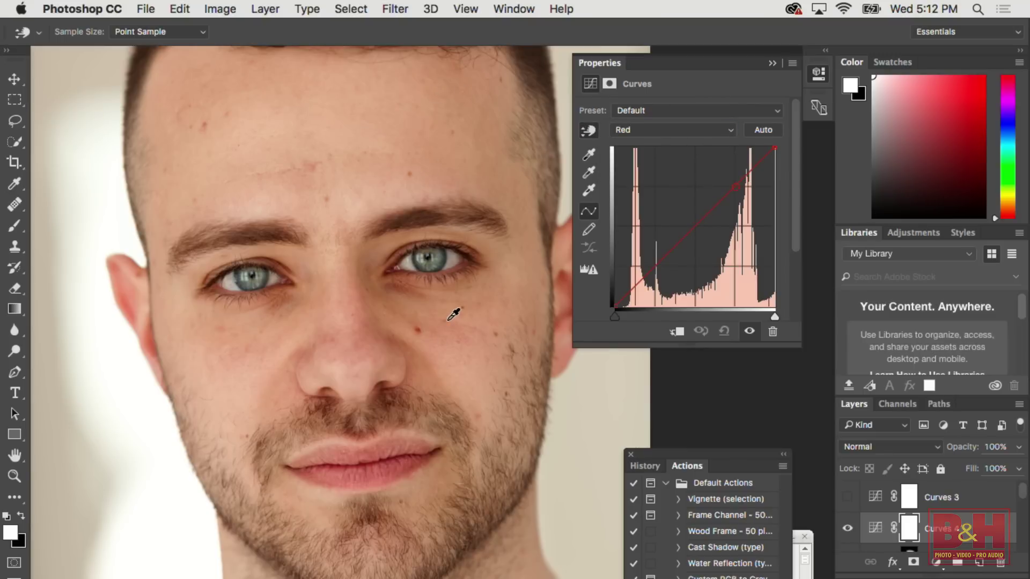
{"action": "left_click_drag", "start_coordinate": [453, 313], "coordinate": [457, 305]}
{"action": "mouse_move", "coordinate": [466, 284]}
{"action": "left_mouse_down"}
{"action": "mouse_move", "coordinate": [459, 353]}
{"action": "mouse_move", "coordinate": [462, 300]}
{"action": "left_mouse_up"}
- Compare the portrait's skin color with and without the Curves 4 adjustment
{"action": "left_click", "coordinate": [848, 530]}
{"action": "left_click", "coordinate": [847, 530]}
{"action": "left_click", "coordinate": [847, 530]}
{"action": "left_click", "coordinate": [847, 530]}
{"action": "left_click", "coordinate": [846, 530]}
{"action": "left_click", "coordinate": [846, 530]}
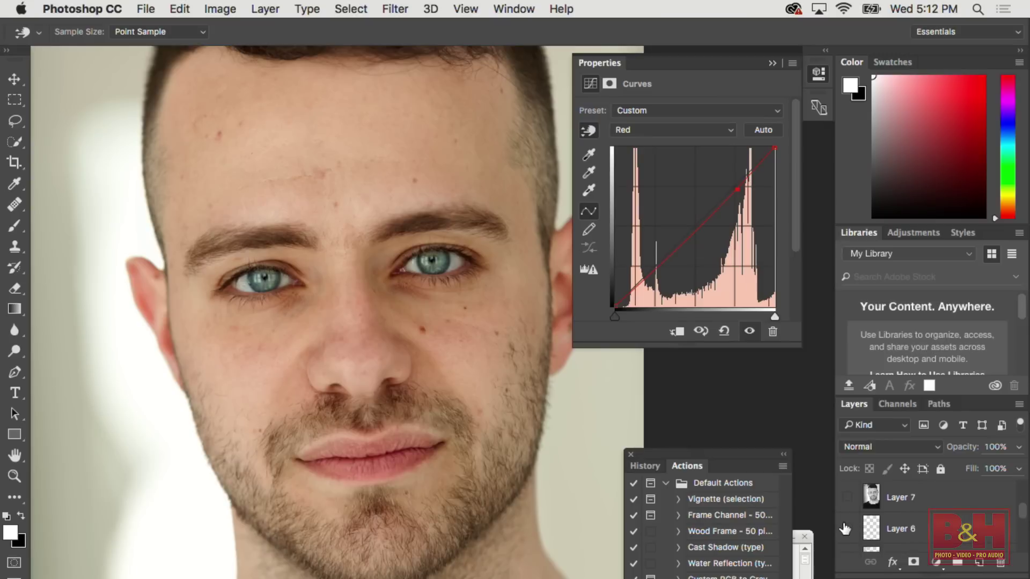
- Add a new empty layer above Curves 4 and set up a 250-pixel brush with 5% flow
{"action": "scroll", "coordinate": [844, 529], "scroll_direction": "up", "scroll_amount": 2}
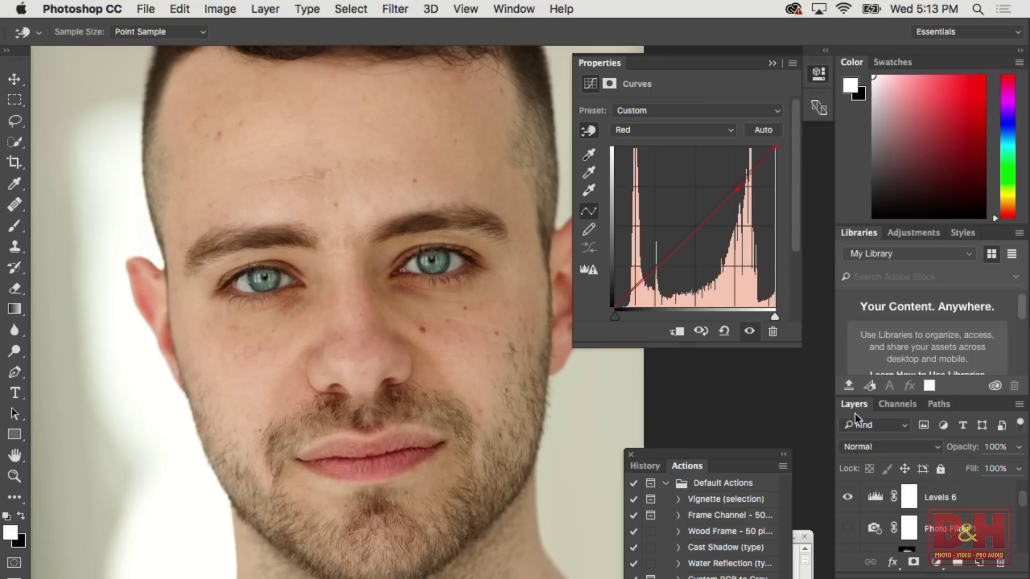
{"action": "left_click", "coordinate": [908, 497]}
{"action": "key", "text": "b"}
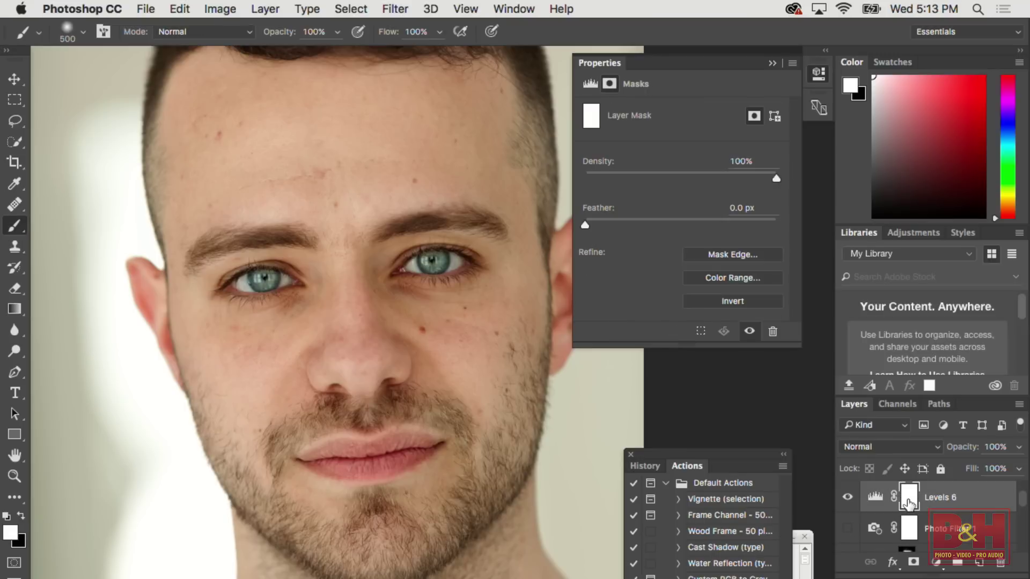
{"action": "scroll", "coordinate": [1023, 504], "scroll_direction": "up", "scroll_amount": 2}
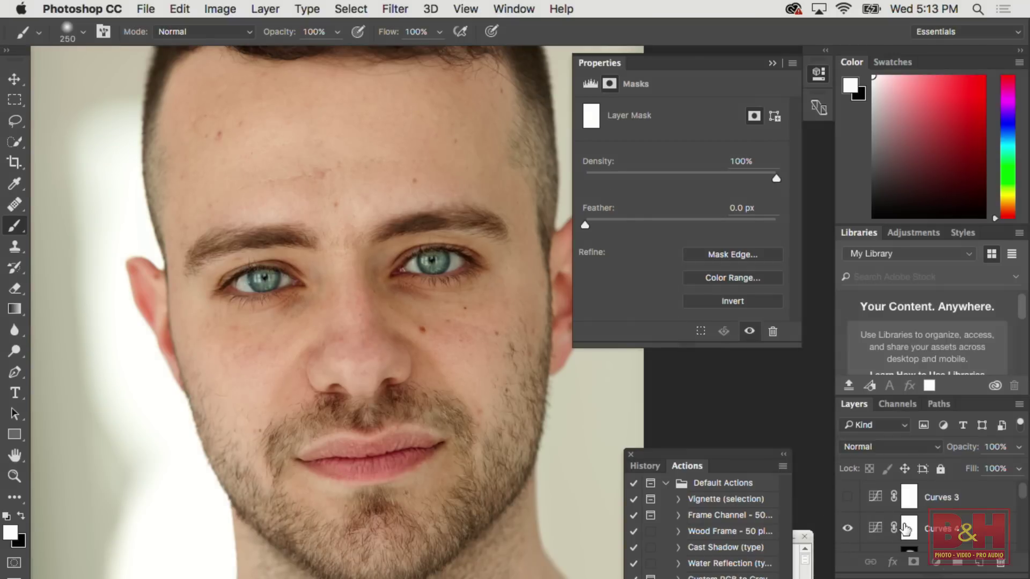
{"action": "key", "text": "alt+shift+super+n"}
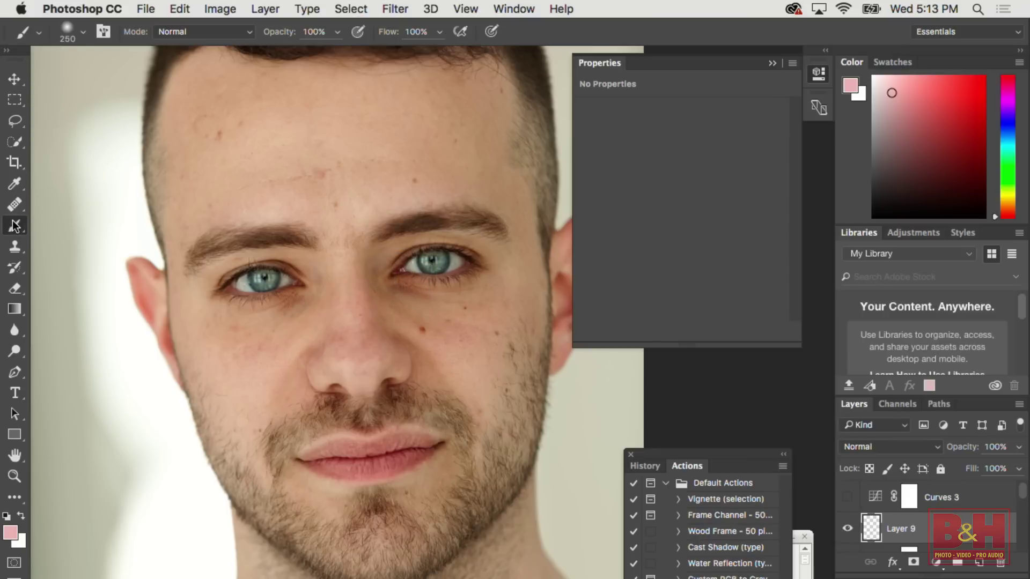
{"action": "left_click", "coordinate": [421, 31]}
{"action": "type", "text": "5"}
{"action": "key", "text": "Return"}
- Try painting a sampled cheek tone beside the nose and across the opposite cheek, and undo the stroke
{"action": "left_click", "coordinate": [274, 366], "text": "alt"}
{"action": "mouse_move", "coordinate": [397, 335]}
{"action": "left_mouse_down"}
{"action": "mouse_move", "coordinate": [409, 308]}
{"action": "mouse_move", "coordinate": [467, 301]}
{"action": "mouse_move", "coordinate": [432, 305]}
{"action": "mouse_move", "coordinate": [452, 355]}
{"action": "left_mouse_up"}
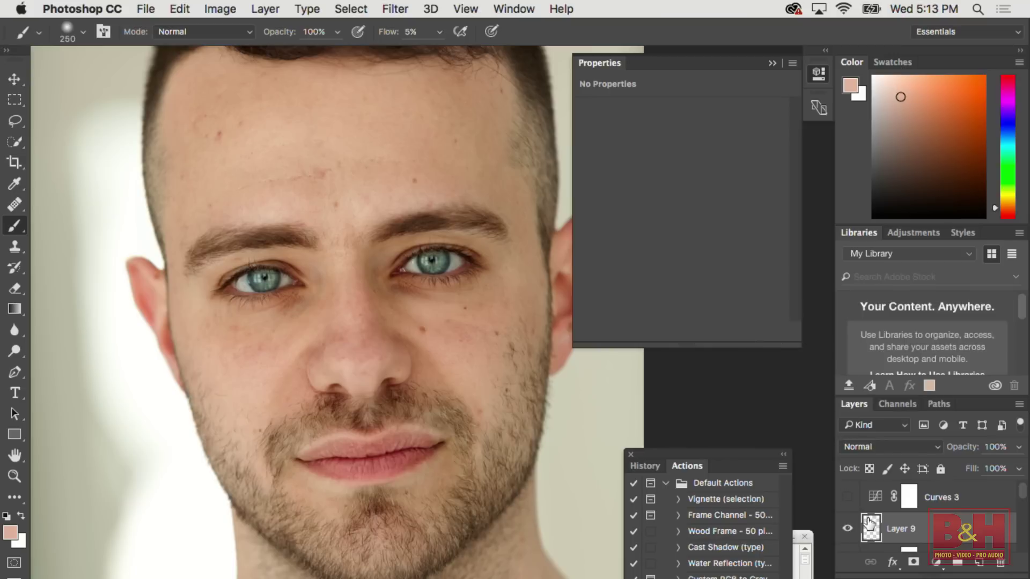
{"action": "left_click", "coordinate": [179, 8]}
{"action": "left_click", "coordinate": [185, 29]}
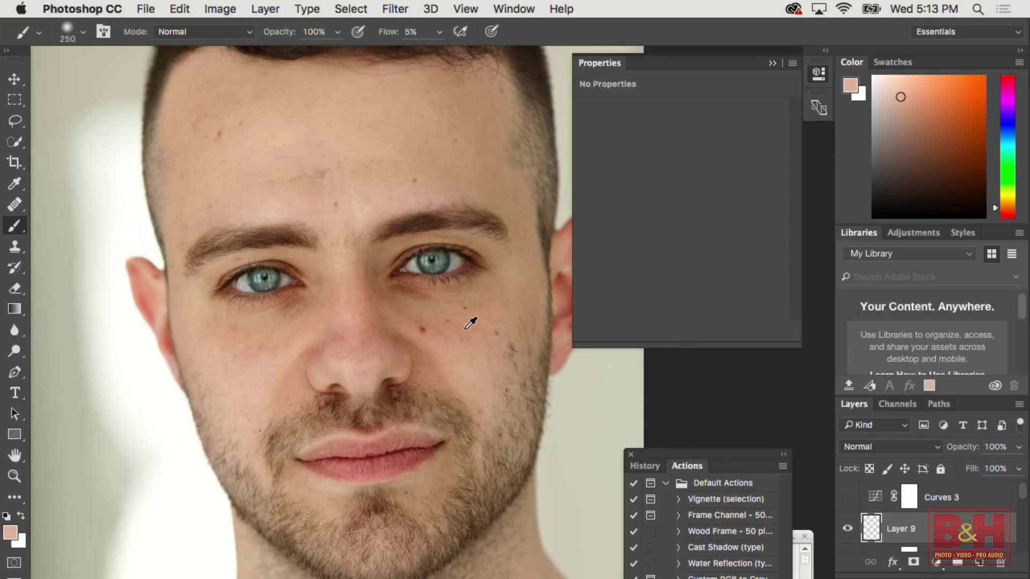
- Sample a cheek skin tone and paint it on Layer 9 over the upper cheek and, with a 125-pixel brush, under the eye
{"action": "left_click", "coordinate": [466, 350], "text": "alt"}
{"action": "mouse_move", "coordinate": [465, 320]}
{"action": "left_mouse_down"}
{"action": "mouse_move", "coordinate": [412, 293]}
{"action": "mouse_move", "coordinate": [480, 303]}
{"action": "mouse_move", "coordinate": [485, 312]}
{"action": "mouse_move", "coordinate": [415, 297]}
{"action": "left_mouse_up"}
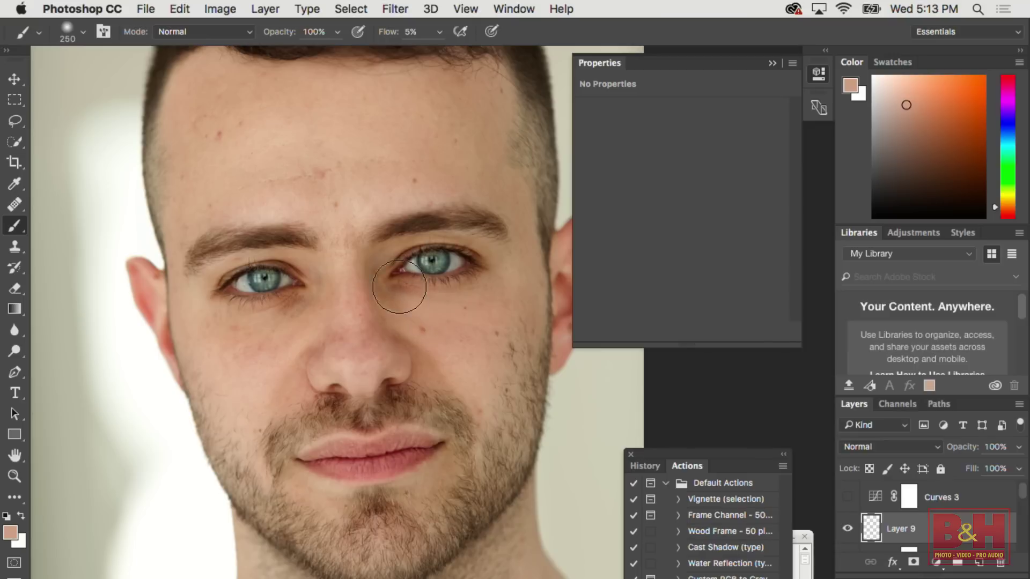
{"action": "key", "text": "bracketleft"}
{"action": "key", "text": "bracketleft"}
{"action": "key", "text": "bracketleft"}
{"action": "key", "text": "bracketleft"}
{"action": "mouse_move", "coordinate": [396, 282]}
{"action": "left_mouse_down"}
{"action": "mouse_move", "coordinate": [401, 317]}
{"action": "mouse_move", "coordinate": [422, 323]}
{"action": "mouse_move", "coordinate": [420, 298]}
{"action": "mouse_move", "coordinate": [469, 296]}
{"action": "mouse_move", "coordinate": [432, 341]}
{"action": "mouse_move", "coordinate": [419, 340]}
{"action": "mouse_move", "coordinate": [365, 274]}
{"action": "mouse_move", "coordinate": [378, 252]}
{"action": "mouse_move", "coordinate": [419, 365]}
{"action": "mouse_move", "coordinate": [424, 308]}
{"action": "mouse_move", "coordinate": [395, 290]}
{"action": "mouse_move", "coordinate": [466, 286]}
{"action": "left_mouse_up"}
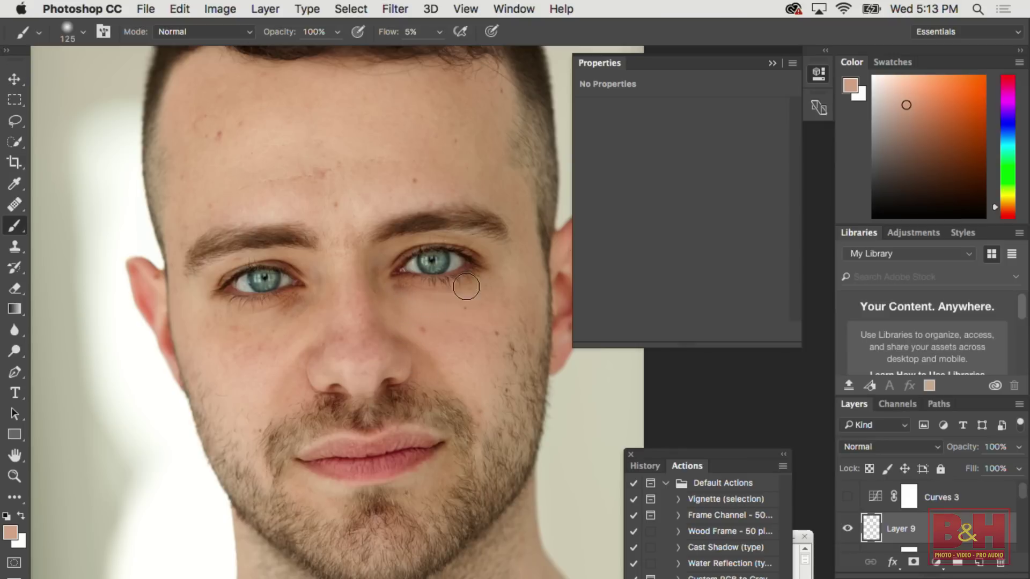
{"action": "left_click", "coordinate": [847, 529]}
{"action": "left_click", "coordinate": [847, 530]}
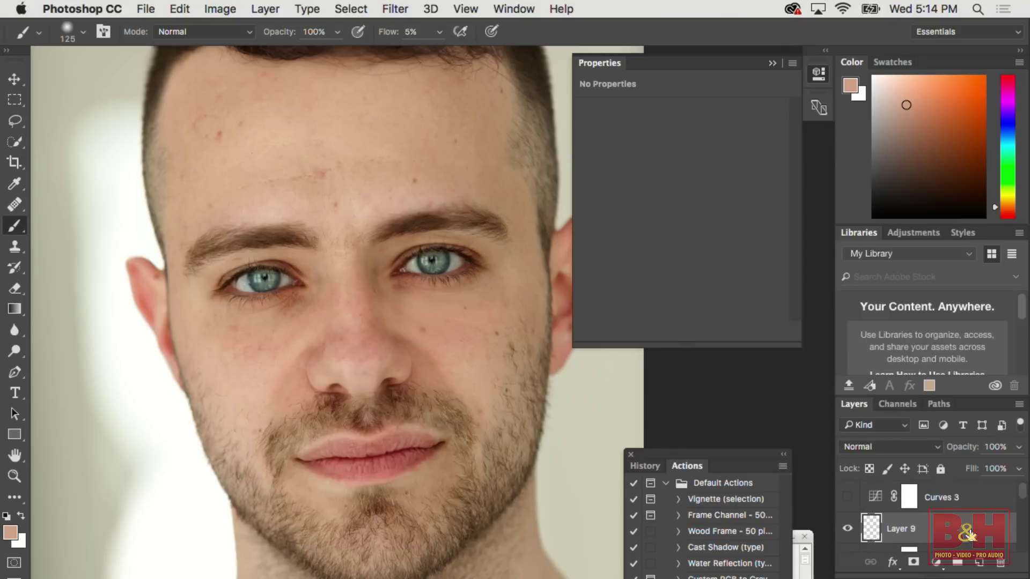
- Split the underlying layer's black Blend If slider on Layer 9, set its upper half to 255 and raise its lower half slightly
{"action": "double_click", "coordinate": [963, 502]}
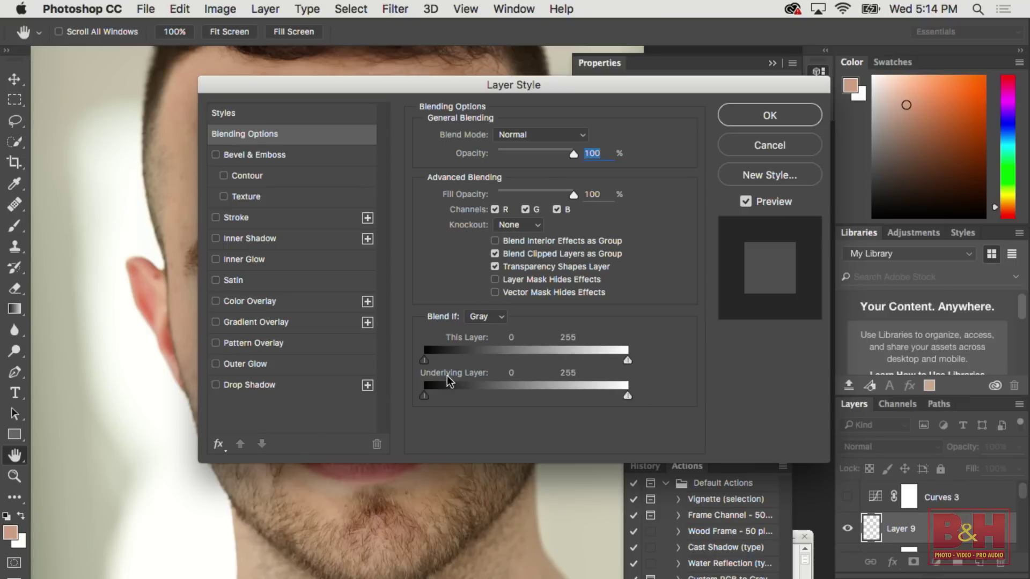
{"action": "key", "text": "alt"}
{"action": "left_click_drag", "start_coordinate": [427, 394], "coordinate": [648, 407]}
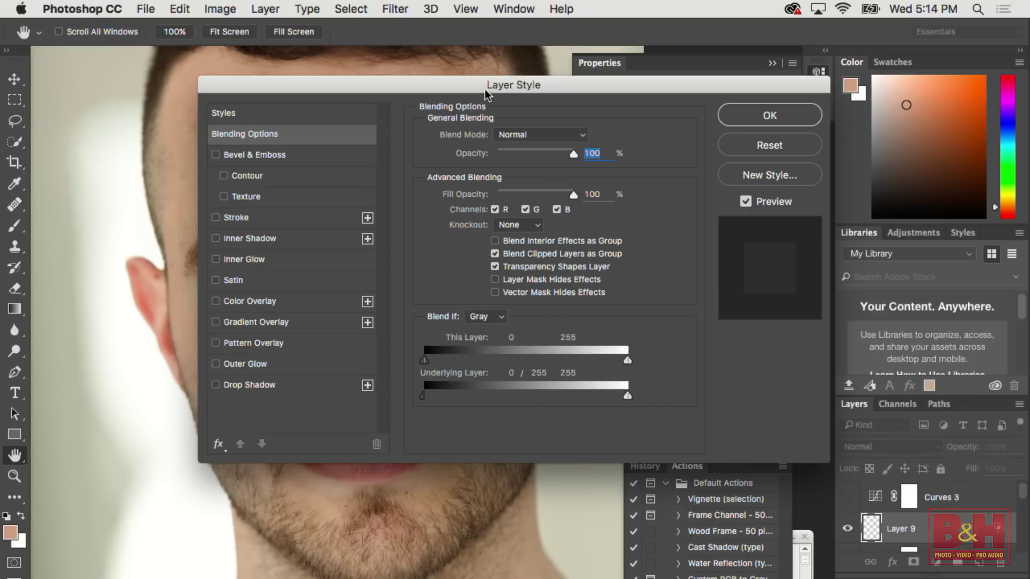
{"action": "left_click_drag", "start_coordinate": [486, 95], "coordinate": [572, 369]}
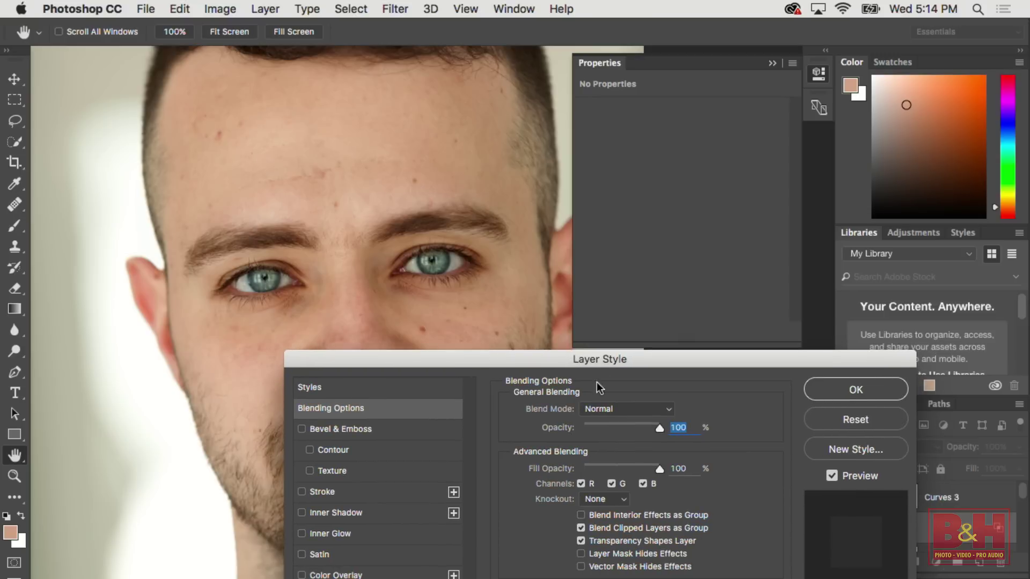
{"action": "left_click_drag", "start_coordinate": [629, 351], "coordinate": [783, 128]}
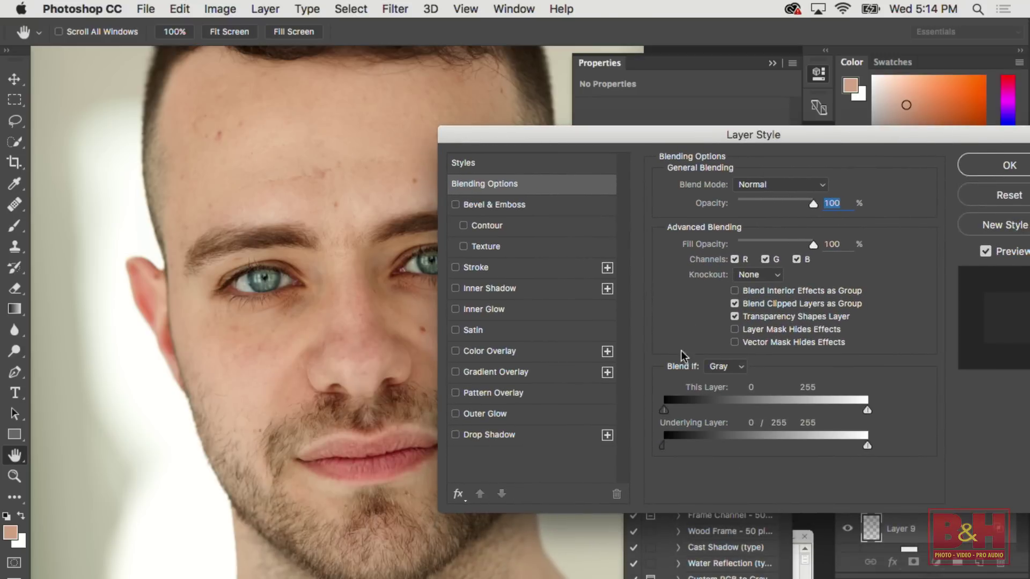
{"action": "left_click_drag", "start_coordinate": [662, 444], "coordinate": [703, 453]}
{"action": "left_click_drag", "start_coordinate": [704, 134], "coordinate": [541, 151]}
{"action": "left_click", "coordinate": [802, 188]}
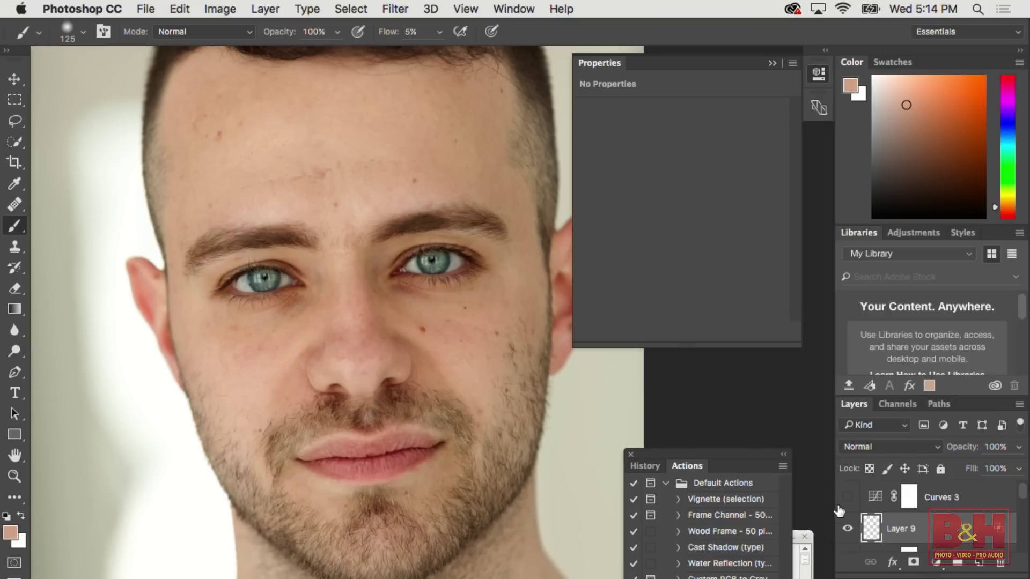
- Compare the under-eye area with and without Layer 9's painted skin tone
{"action": "left_click", "coordinate": [848, 528]}
{"action": "left_click", "coordinate": [848, 529]}
{"action": "left_click", "coordinate": [850, 530]}
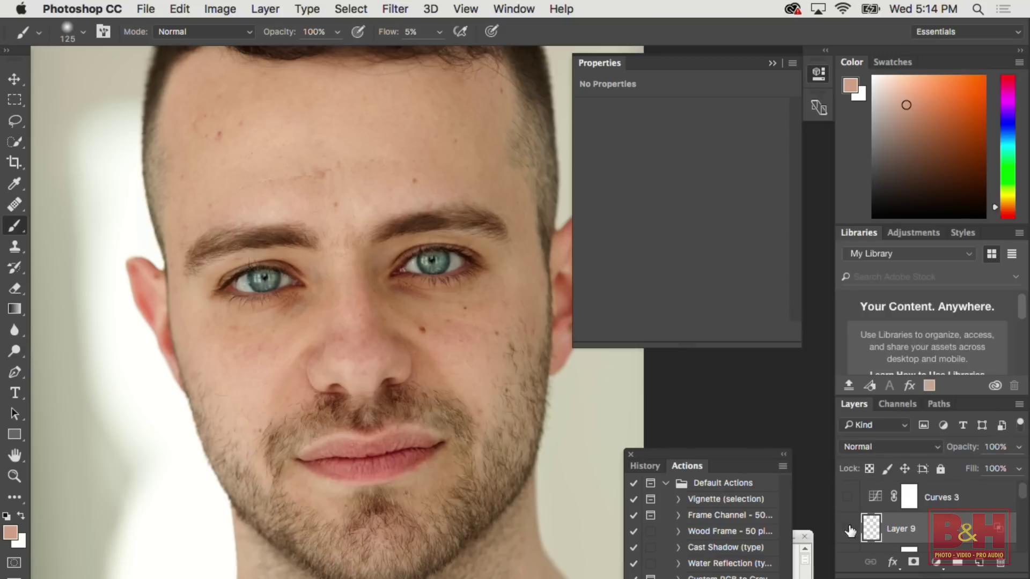
{"action": "left_click", "coordinate": [849, 529]}
{"action": "left_click", "coordinate": [849, 530]}
{"action": "left_click", "coordinate": [849, 530]}
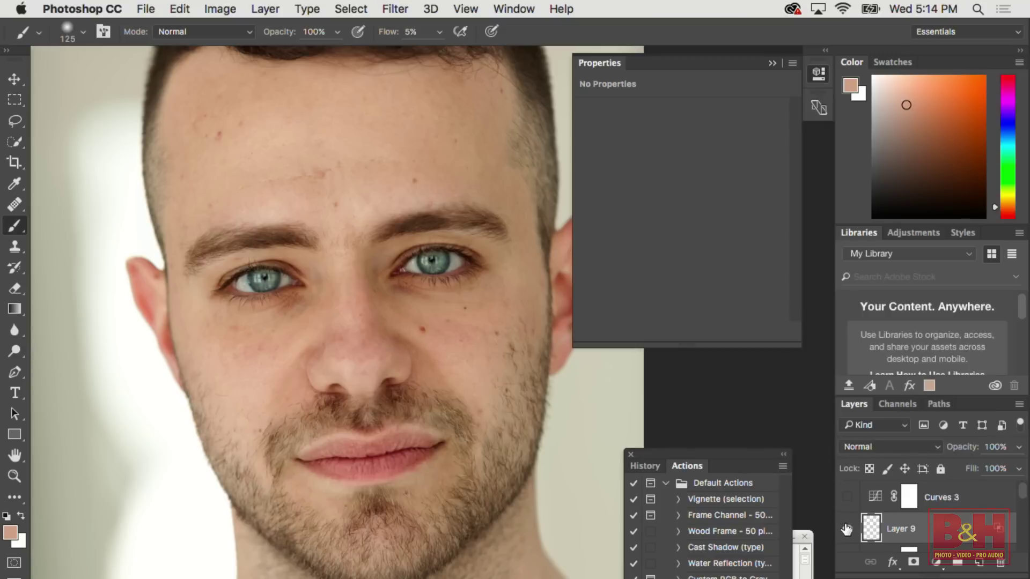
{"action": "left_click", "coordinate": [848, 530]}
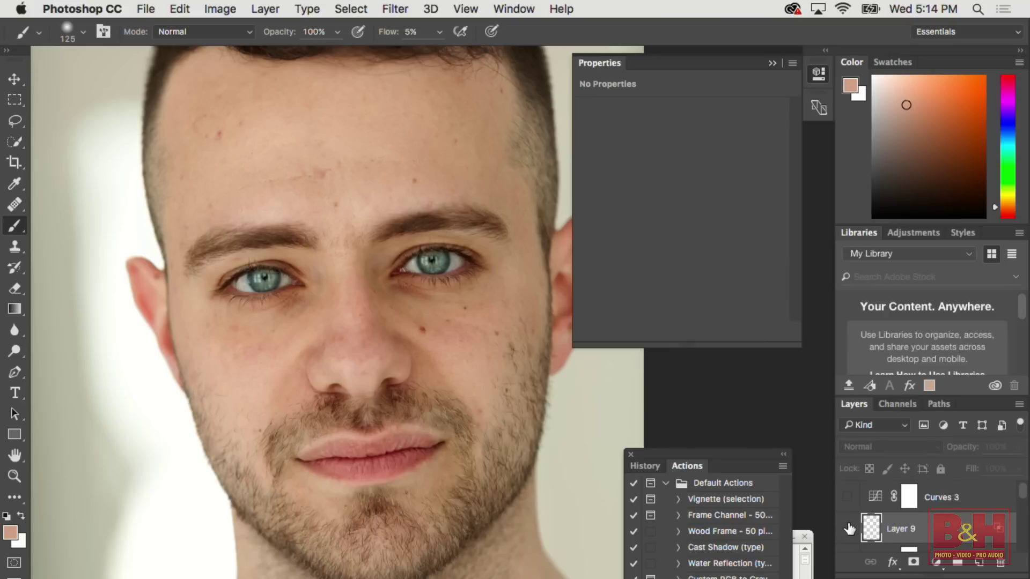
{"action": "left_click", "coordinate": [849, 531]}
{"action": "left_click", "coordinate": [849, 530]}
{"action": "left_click", "coordinate": [849, 531]}
{"action": "left_click", "coordinate": [849, 532]}
{"action": "left_click", "coordinate": [848, 530]}
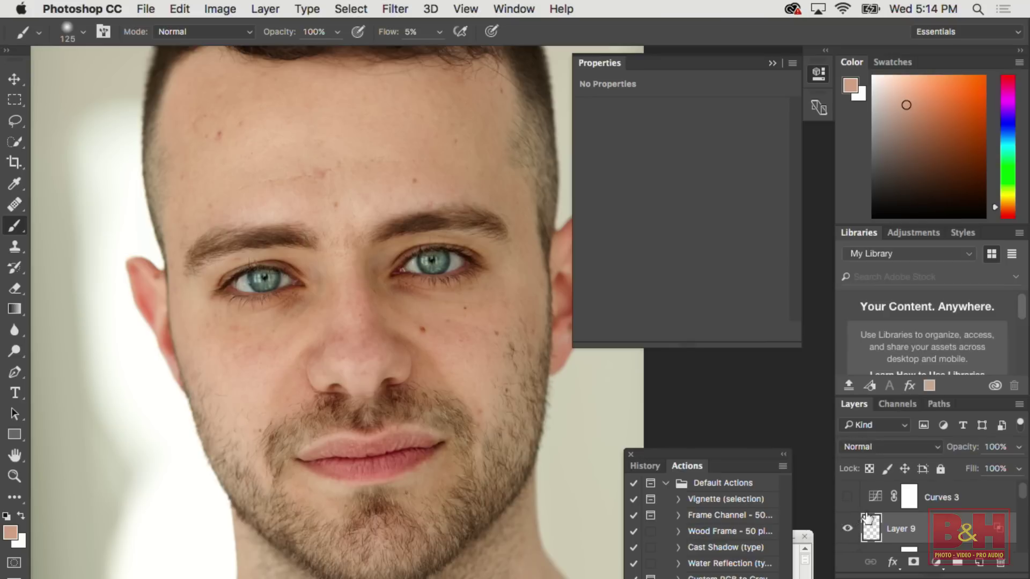
- Reduce the brush size to 70 pixels and delete the Curves 3 adjustment layer above Layer 9
{"action": "key", "text": "bracketleft"}
{"action": "key", "text": "bracketleft"}
{"action": "key", "text": "bracketleft"}
{"action": "key", "text": "bracketleft"}
{"action": "key", "text": "bracketleft"}
{"action": "scroll", "coordinate": [432, 218], "scroll_direction": "down", "scroll_amount": 5}
{"action": "scroll", "coordinate": [408, 260], "scroll_direction": "up", "scroll_amount": 1}
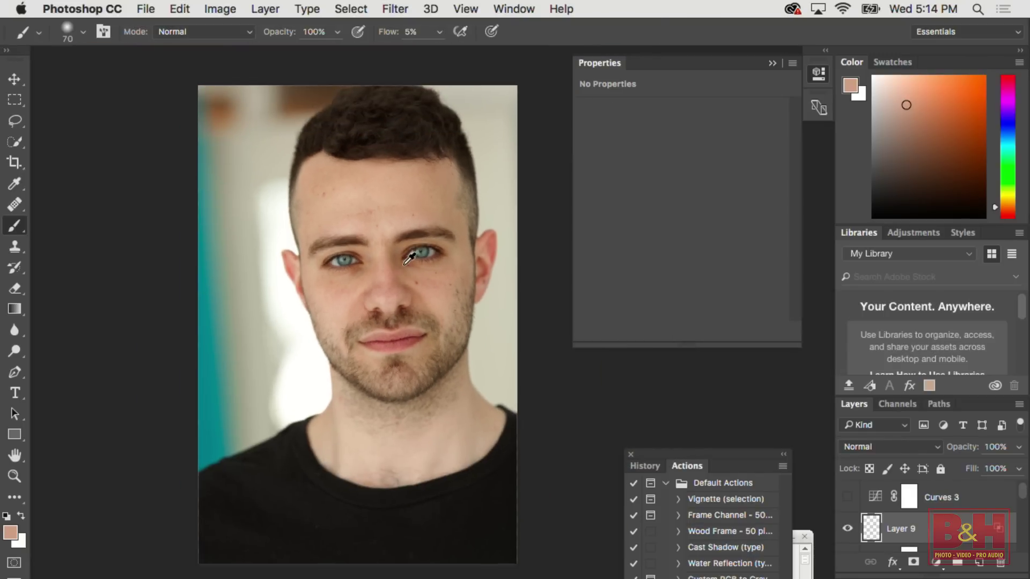
{"action": "left_click", "coordinate": [908, 499]}
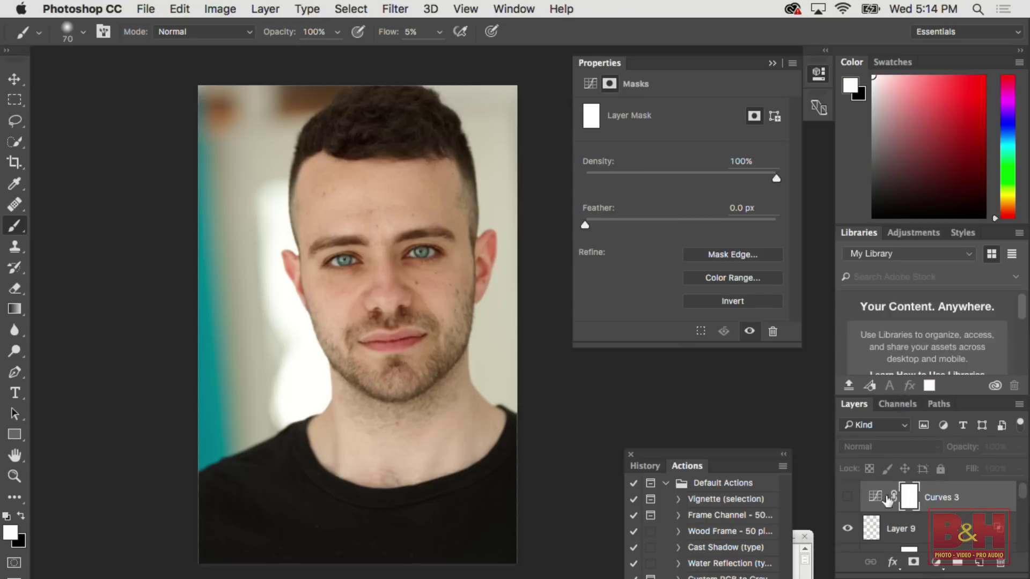
{"action": "left_click", "coordinate": [847, 499]}
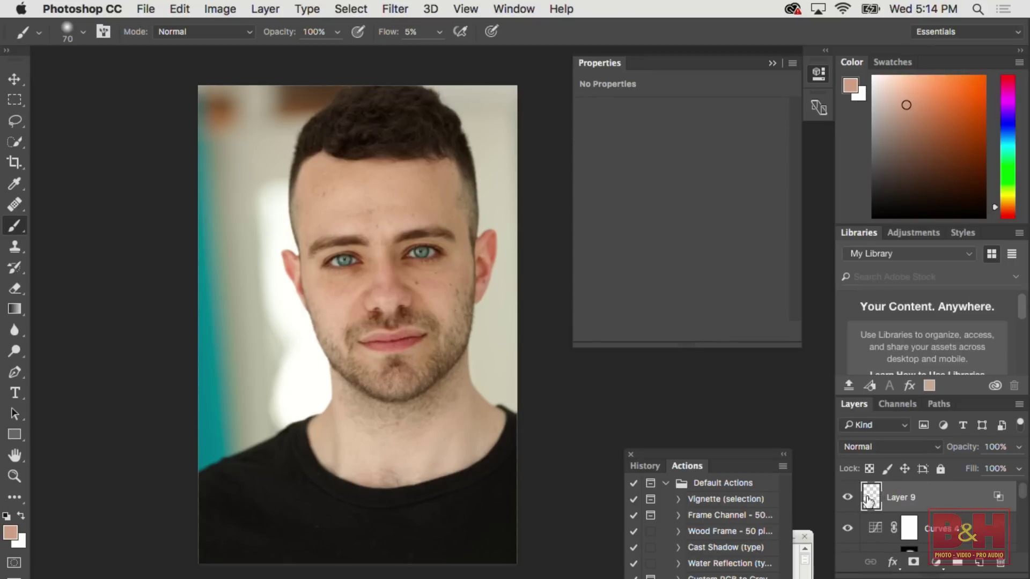
- Add a Curves adjustment layer above Layer 9 and strongly darken the image by pulling the RGB curve's midtones down
{"action": "left_click", "coordinate": [936, 562]}
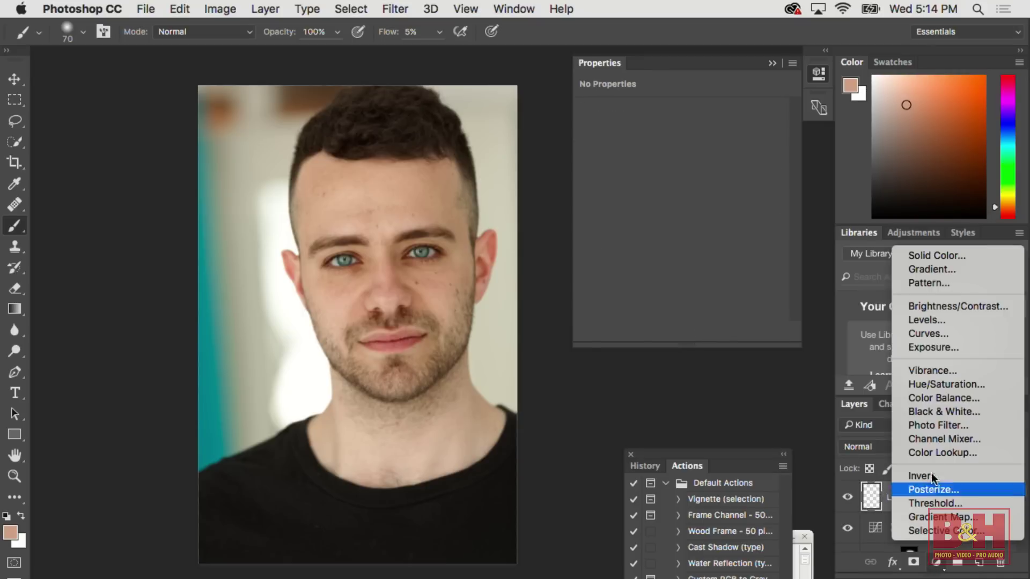
{"action": "left_click", "coordinate": [935, 332]}
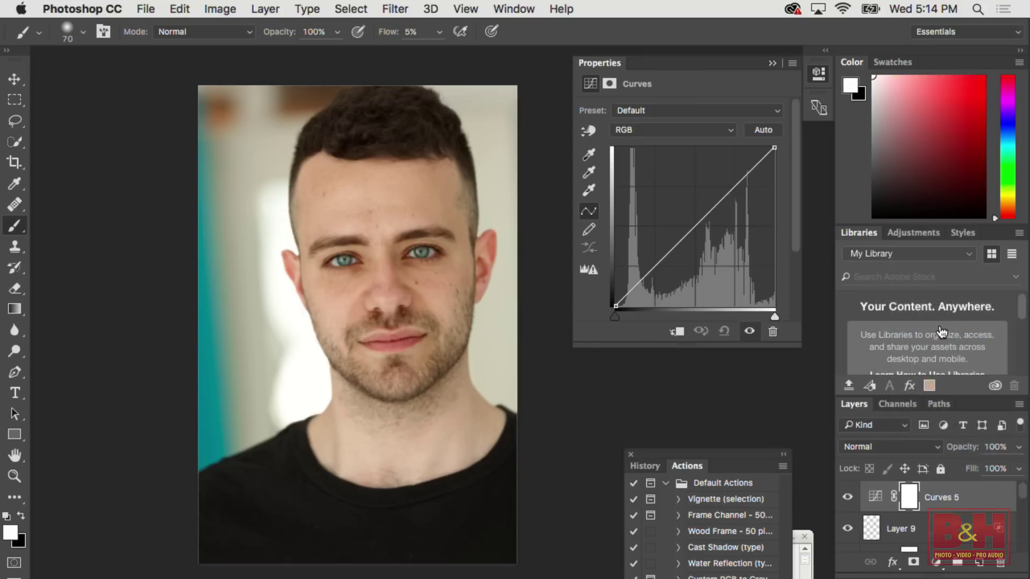
{"action": "left_click_drag", "start_coordinate": [692, 227], "coordinate": [674, 282]}
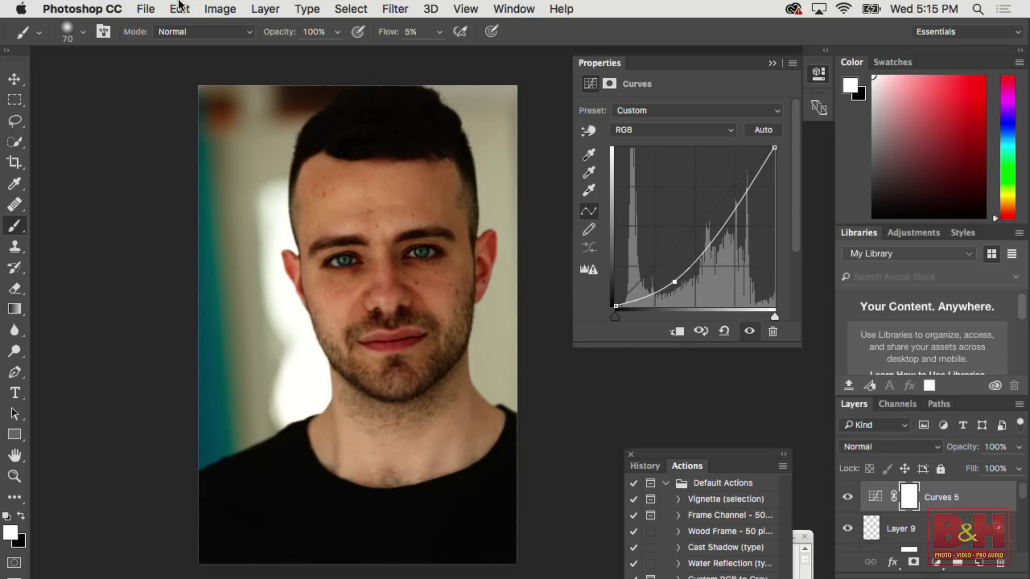
- Apply the merged RGB image, inverted with Multiply blending at 100% opacity, to the Curves 5 layer mask
{"action": "left_click", "coordinate": [220, 7]}
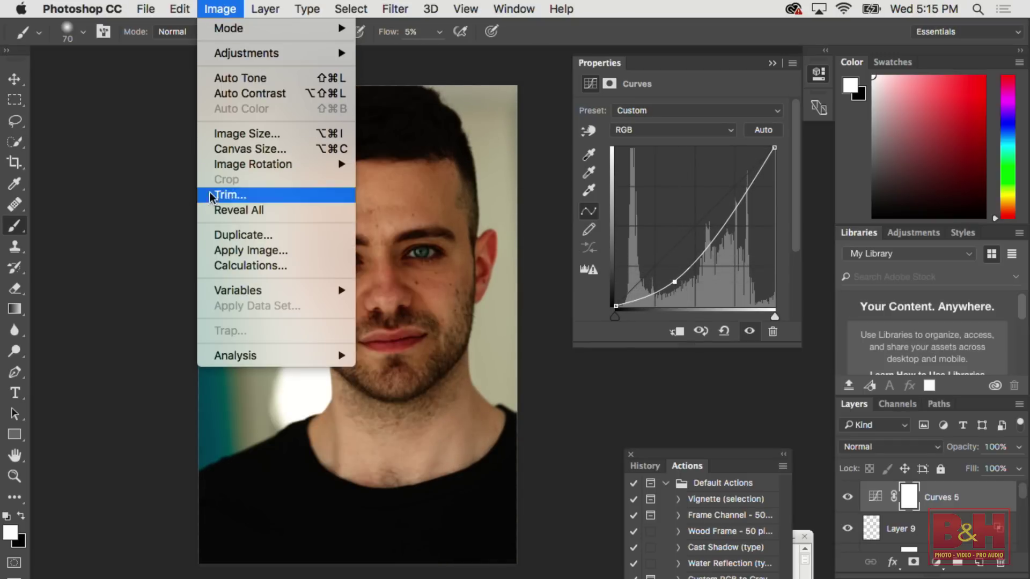
{"action": "left_click", "coordinate": [215, 250]}
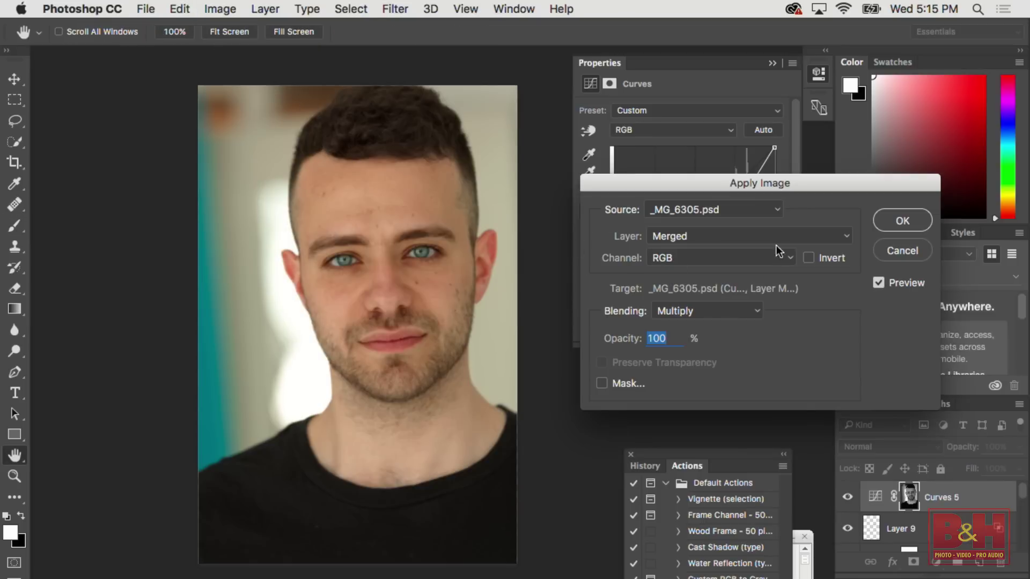
{"action": "left_click", "coordinate": [807, 257]}
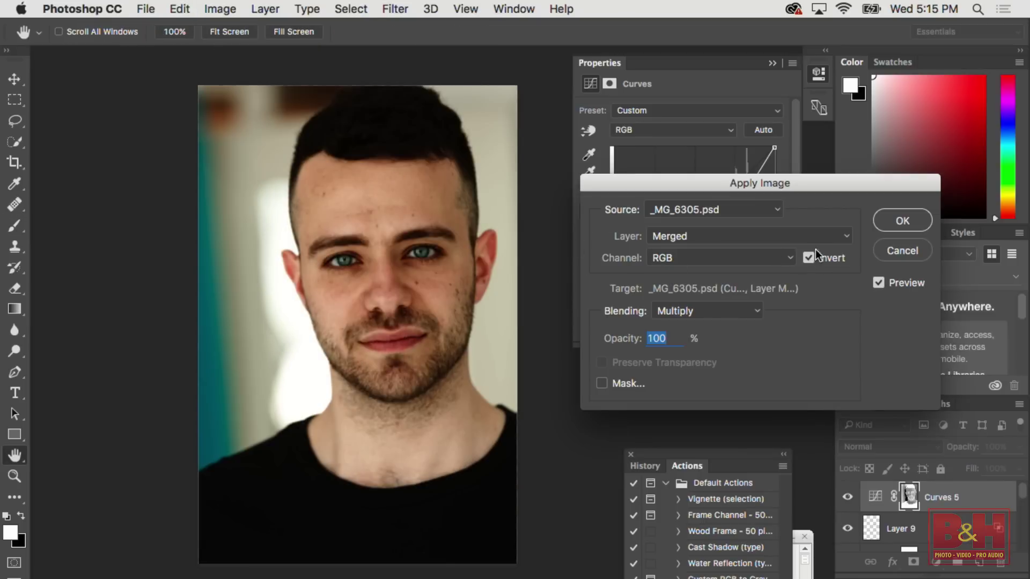
{"action": "left_click", "coordinate": [894, 224]}
{"action": "key", "text": "b"}
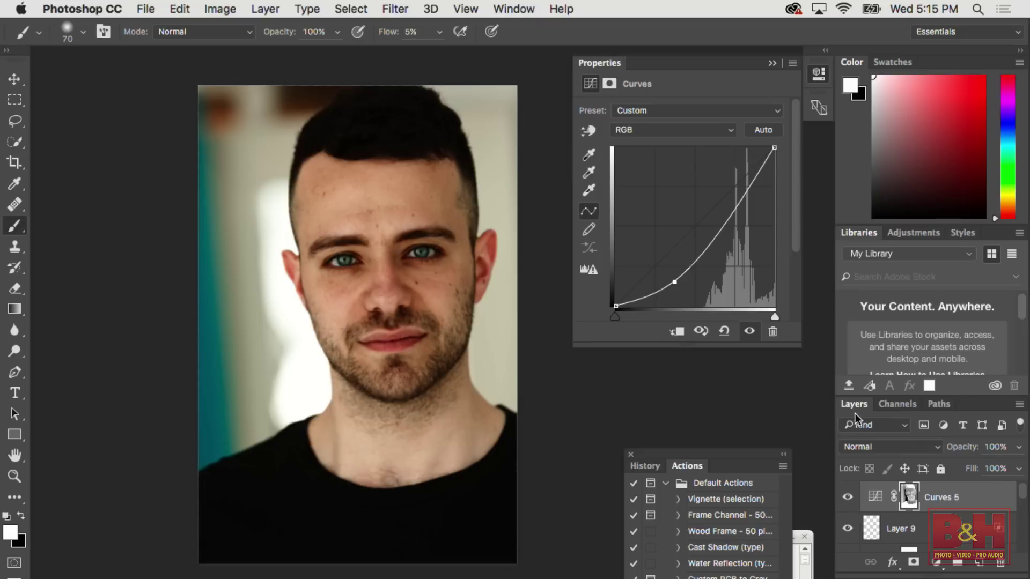
- Add another Curves adjustment layer above Curves 5 and darken the image by pulling the RGB curve's midtones down
{"action": "left_click", "coordinate": [936, 563]}
{"action": "left_click", "coordinate": [947, 334]}
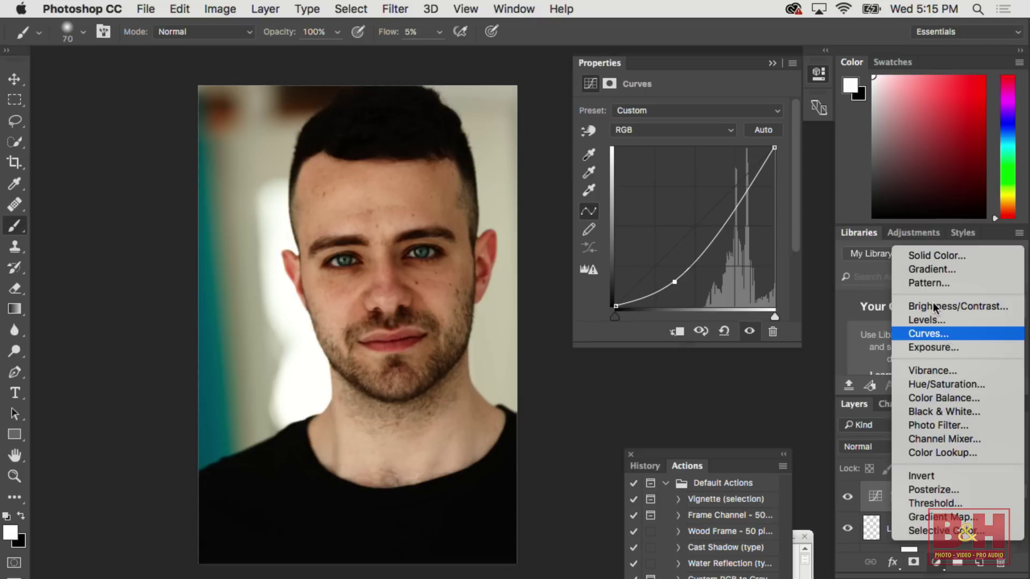
{"action": "left_click_drag", "start_coordinate": [703, 223], "coordinate": [669, 279]}
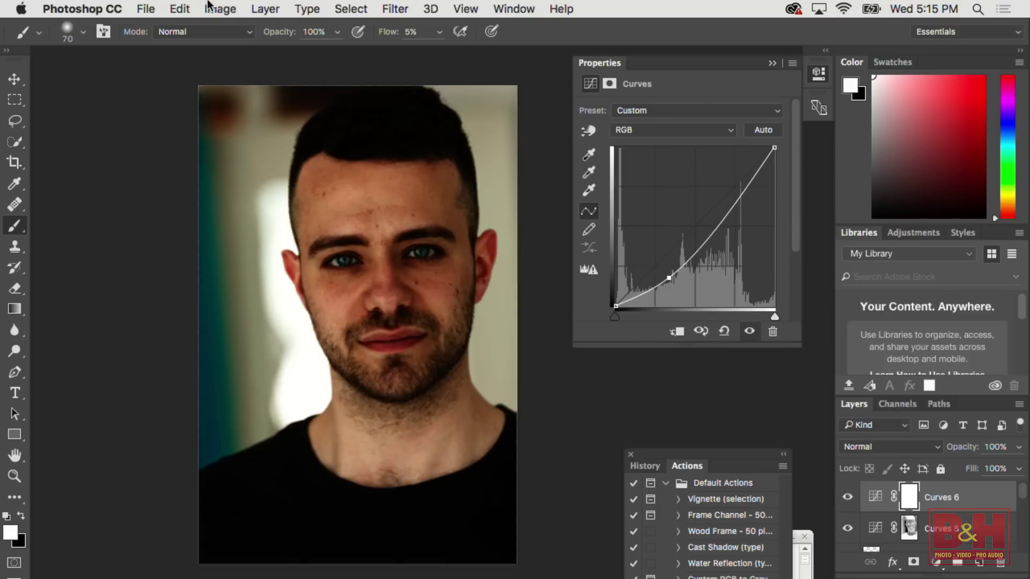
- Apply the merged RGB image, not inverted, with Multiply blending at 100% opacity to the Curves 6 layer mask
{"action": "left_click", "coordinate": [221, 9]}
{"action": "left_click", "coordinate": [251, 250]}
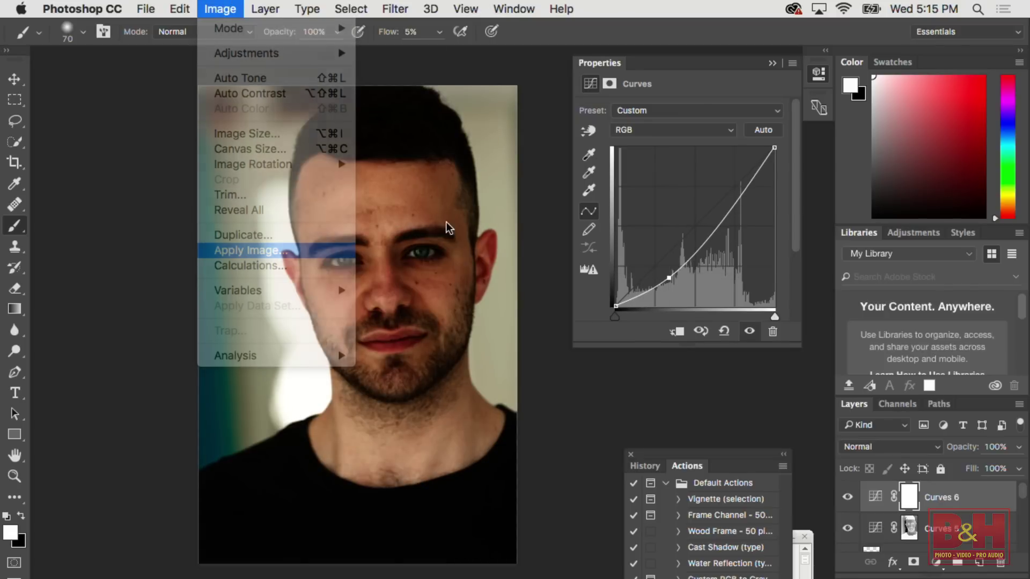
{"action": "left_click", "coordinate": [807, 258]}
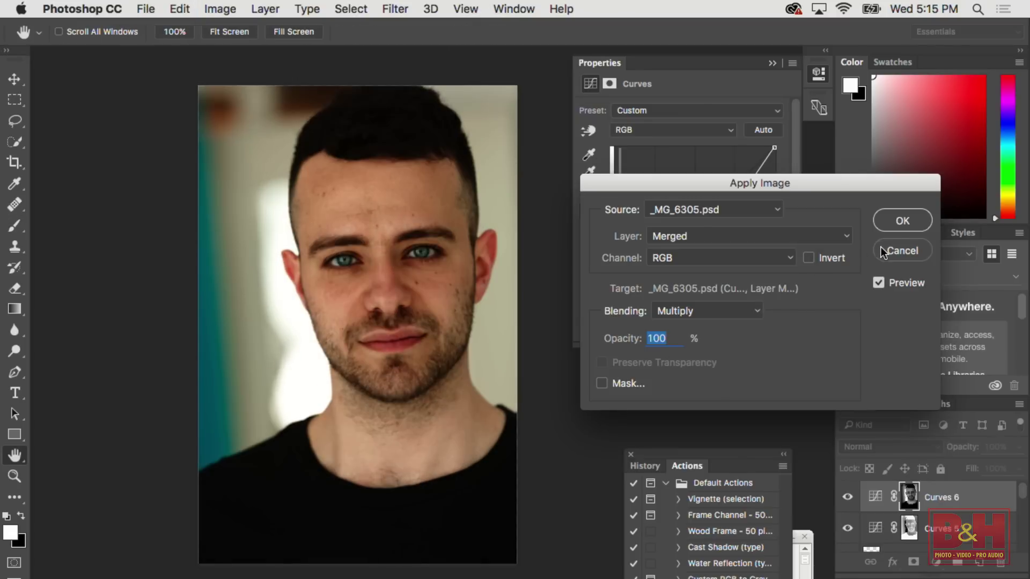
{"action": "left_click", "coordinate": [901, 222]}
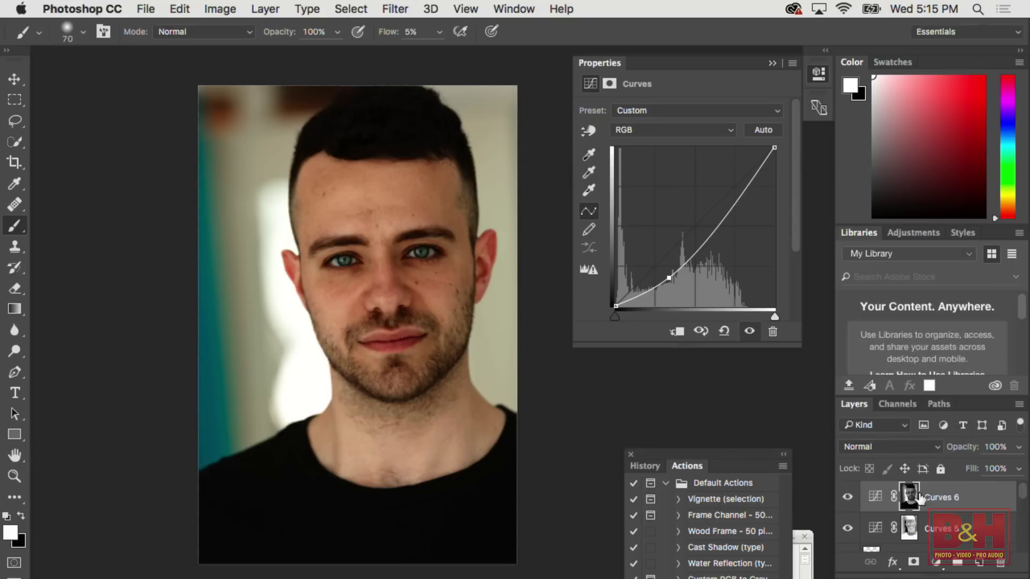
- Group the Curves 5 and Curves 6 adjustment layers and expand the group
{"action": "left_click", "coordinate": [962, 514]}
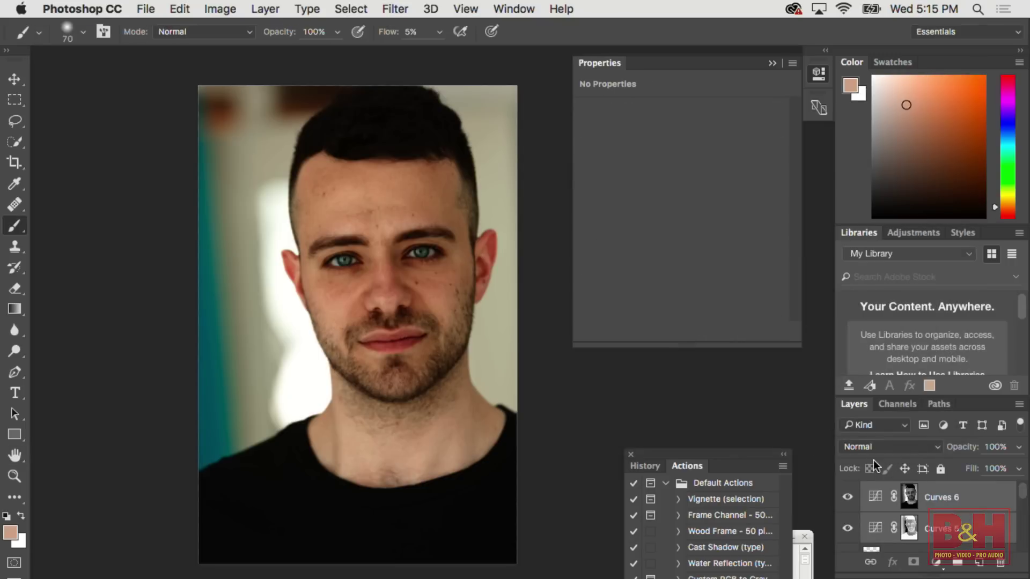
{"action": "key", "text": "super+g"}
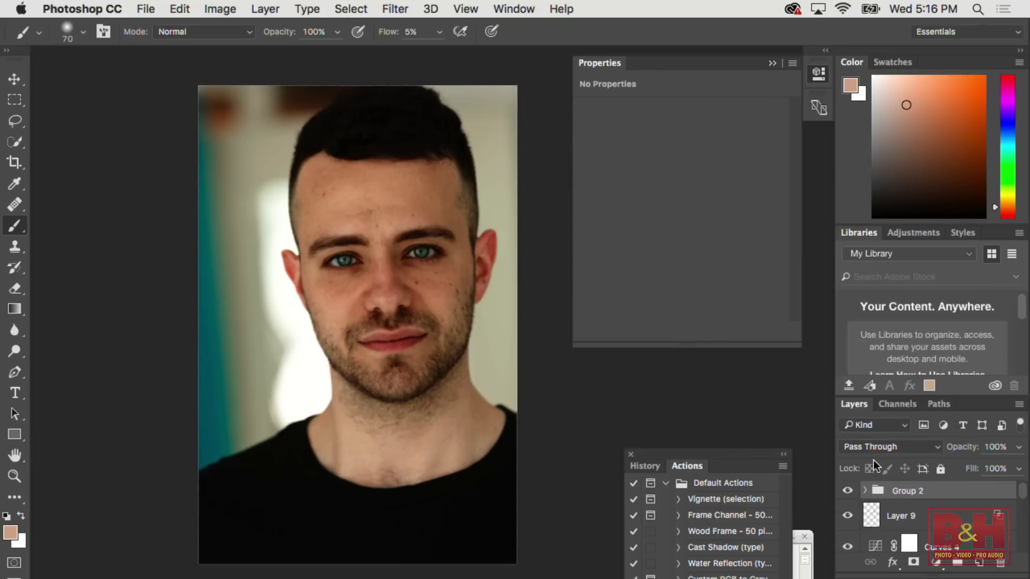
{"action": "left_click", "coordinate": [865, 491]}
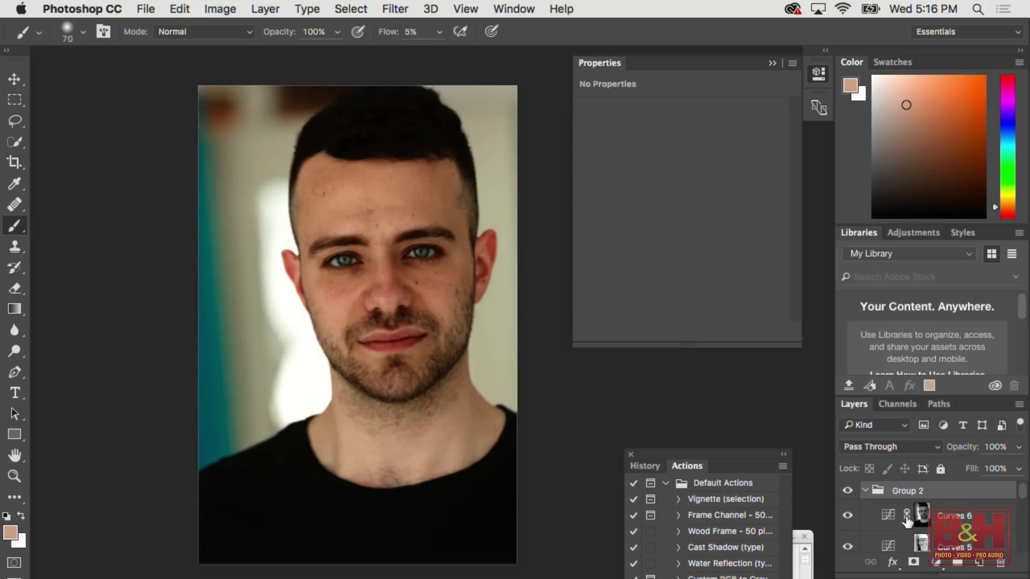
- Reduce the opacity of Curves 5 to 55% and Curves 6 to 48%, and collapse their group
{"action": "left_click", "coordinate": [922, 544]}
{"action": "left_click_drag", "start_coordinate": [977, 447], "coordinate": [937, 435]}
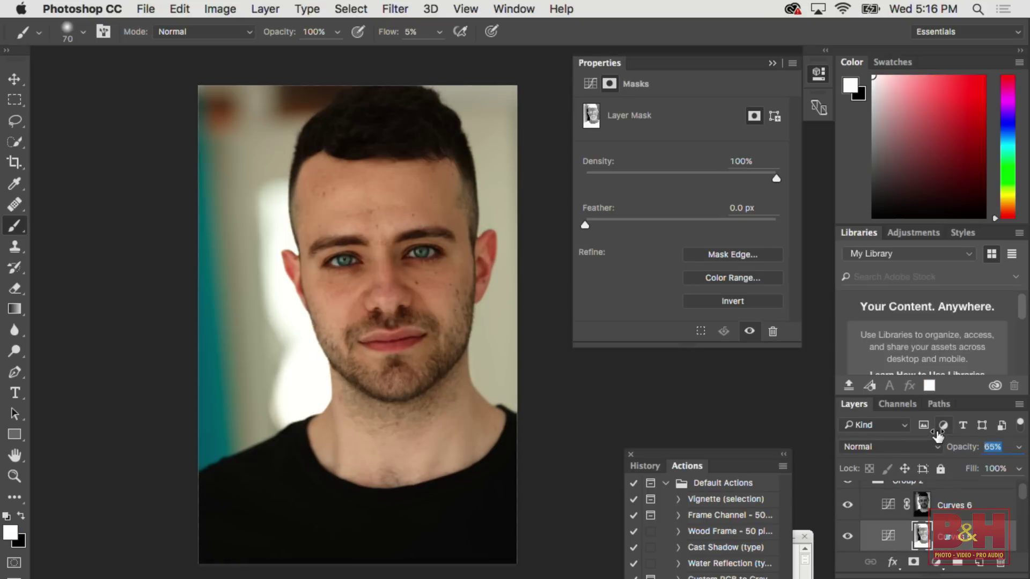
{"action": "left_click", "coordinate": [922, 504]}
{"action": "mouse_move", "coordinate": [953, 447]}
{"action": "left_mouse_down"}
{"action": "mouse_move", "coordinate": [928, 437]}
{"action": "mouse_move", "coordinate": [946, 444]}
{"action": "left_mouse_up"}
{"action": "left_click", "coordinate": [920, 532]}
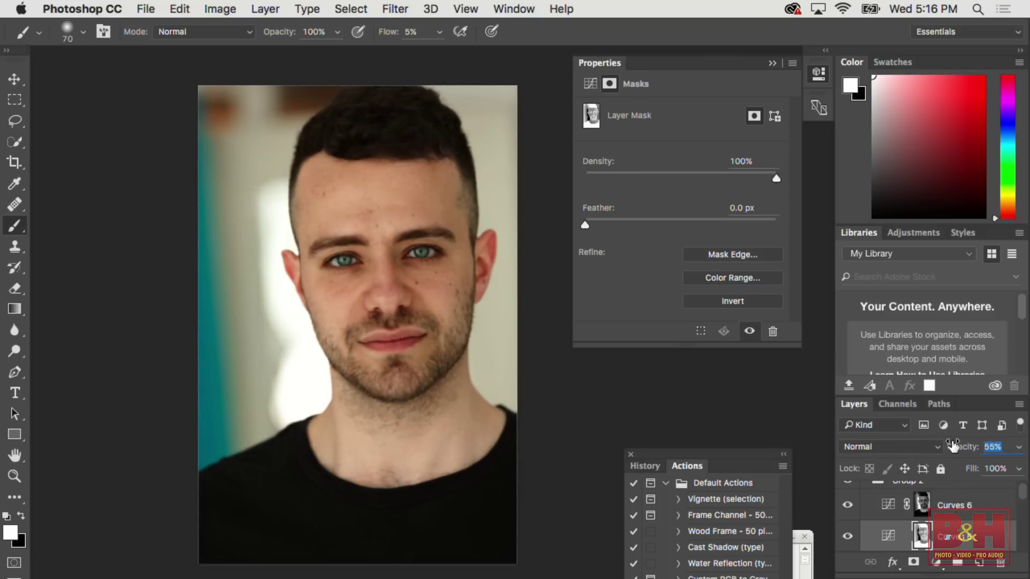
{"action": "left_click", "coordinate": [921, 505]}
{"action": "left_click_drag", "start_coordinate": [951, 454], "coordinate": [948, 452]}
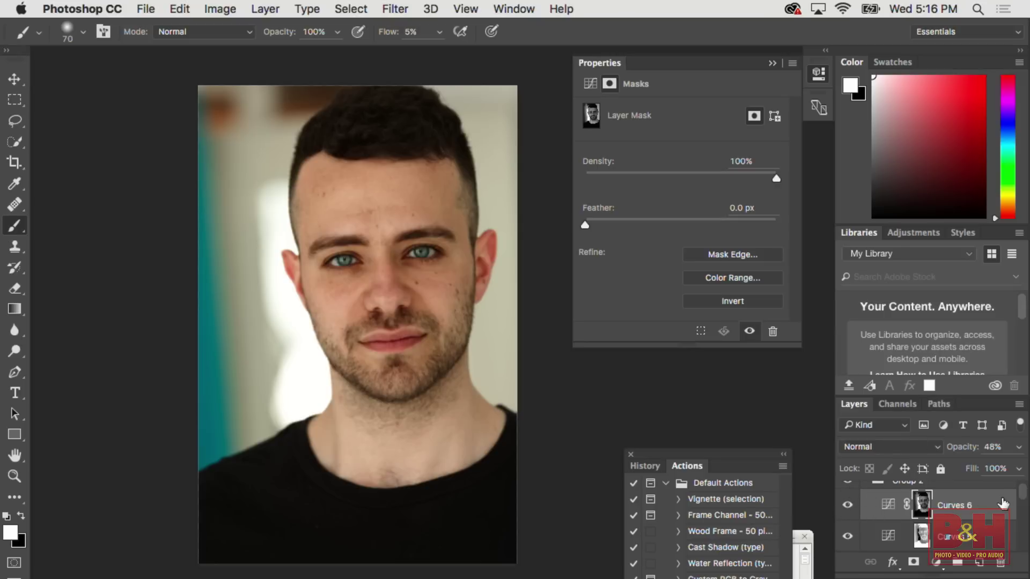
{"action": "scroll", "coordinate": [1021, 496], "scroll_direction": "up", "scroll_amount": 1}
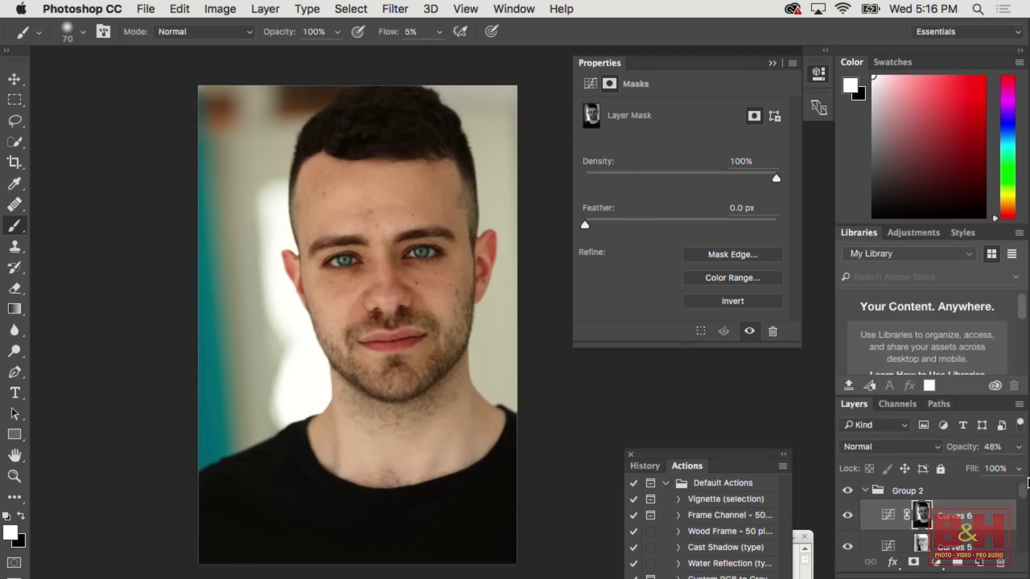
{"action": "left_click", "coordinate": [865, 491]}
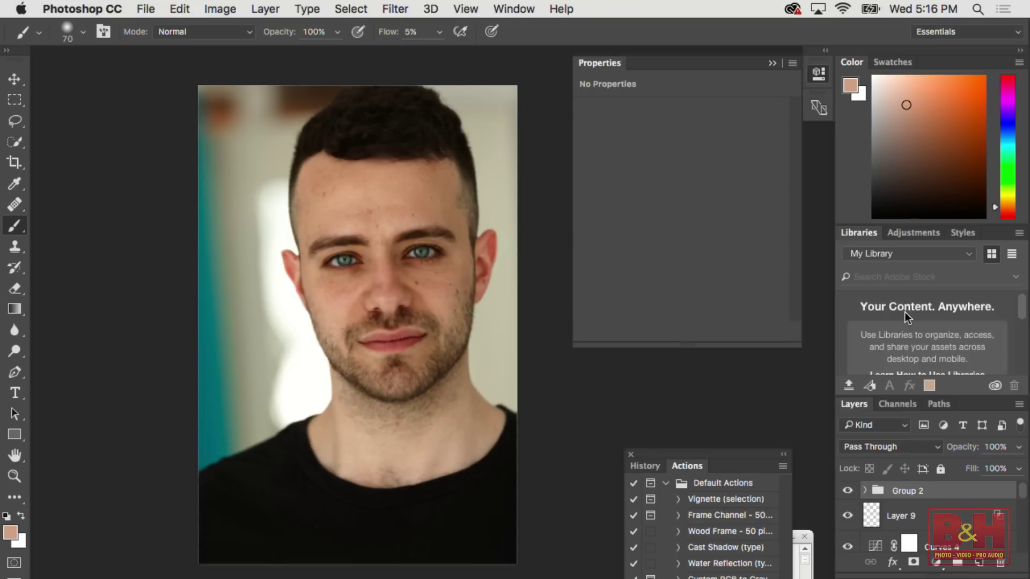
- Stamp all visible layers into a new layer above Group 2 and open Shadows/Highlights on it with the additional options shown
{"action": "key", "text": "super+alt+shift+e"}
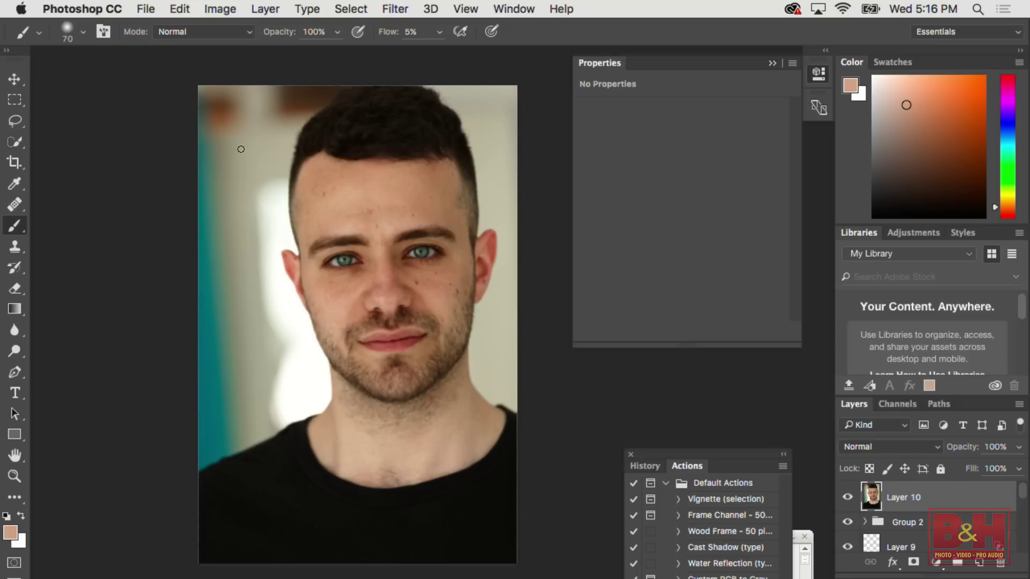
{"action": "left_click", "coordinate": [222, 9]}
{"action": "mouse_move", "coordinate": [241, 57]}
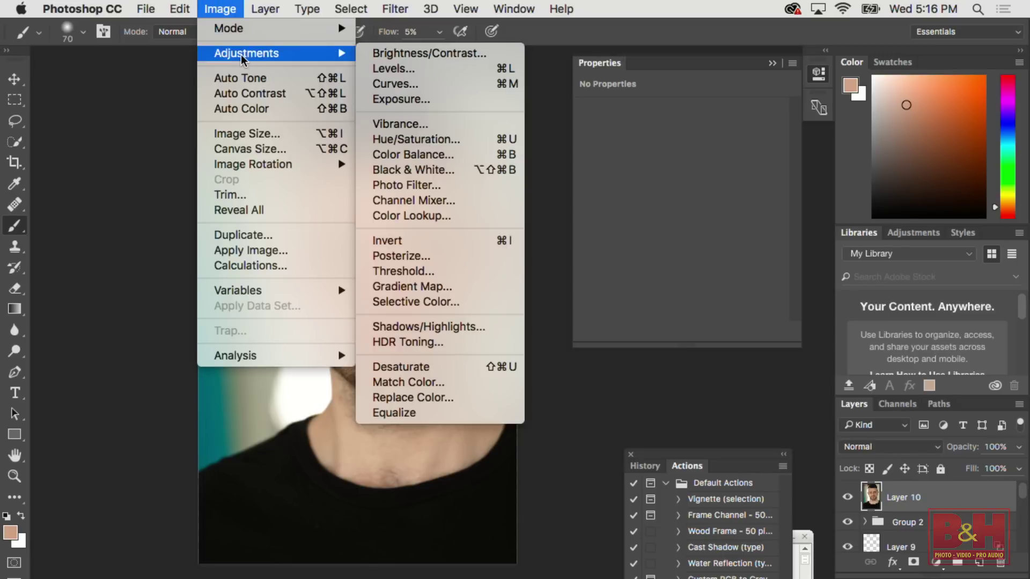
{"action": "left_click", "coordinate": [420, 327]}
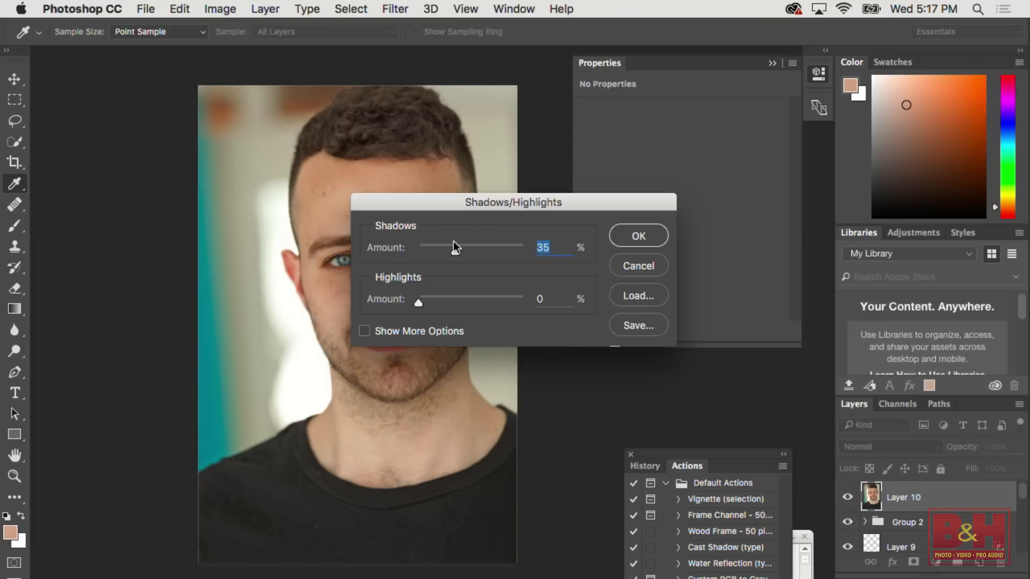
{"action": "left_click", "coordinate": [365, 330]}
{"action": "left_click_drag", "start_coordinate": [445, 210], "coordinate": [653, 215]}
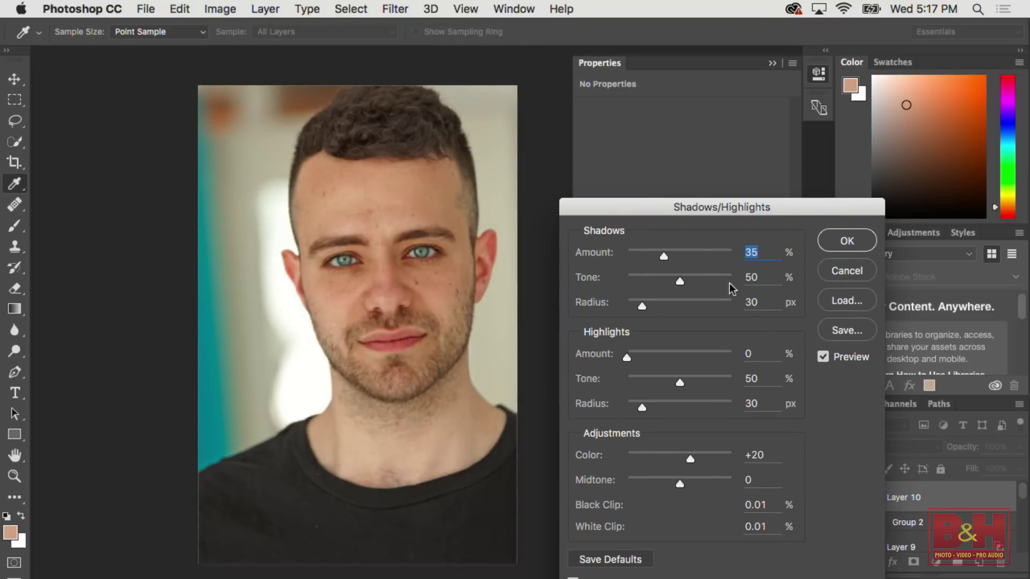
- Set the Shadows Amount to 20%, lower the Shadows Tone to slightly under 26%, and apply the adjustment to Layer 10
{"action": "key", "text": "Down"}
{"action": "key", "text": "Down"}
{"action": "key", "text": "Down"}
{"action": "key", "text": "Down"}
{"action": "key", "text": "Down"}
{"action": "key", "text": "Down"}
{"action": "key", "text": "Down"}
{"action": "key", "text": "Down"}
{"action": "key", "text": "Down"}
{"action": "left_click", "coordinate": [763, 279]}
{"action": "key", "text": "Down"}
{"action": "key", "text": "Down"}
{"action": "key", "text": "Down"}
{"action": "key", "text": "Down"}
{"action": "key", "text": "Down"}
{"action": "key", "text": "Down"}
{"action": "key", "text": "Down"}
{"action": "key", "text": "Down"}
{"action": "key", "text": "Down"}
{"action": "key", "text": "Down"}
{"action": "key", "text": "Down"}
{"action": "key", "text": "Down"}
{"action": "key", "text": "Down"}
{"action": "key", "text": "Down"}
{"action": "key", "text": "Down"}
{"action": "key", "text": "Down"}
{"action": "key", "text": "Down"}
{"action": "key", "text": "Down"}
{"action": "key", "text": "Down"}
{"action": "key", "text": "Down"}
{"action": "key", "text": "Down"}
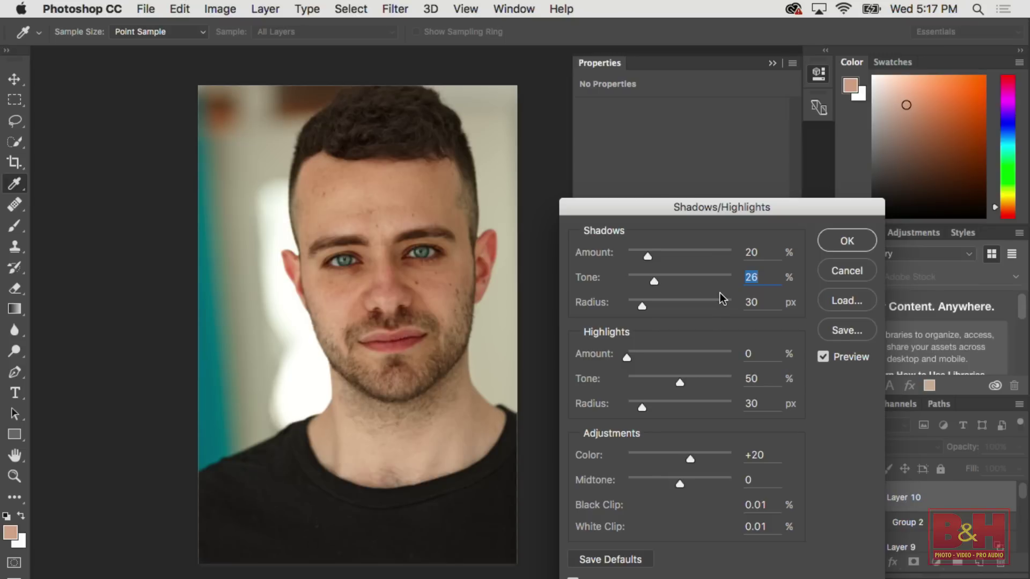
{"action": "key", "text": "Down"}
{"action": "key", "text": "Down"}
{"action": "key", "text": "Down"}
{"action": "key", "text": "Down"}
{"action": "key", "text": "Down"}
{"action": "left_click", "coordinate": [847, 240]}
{"action": "key", "text": "b"}
- Compare the portrait with and without Layer 10's shadow adjustment
{"action": "left_click", "coordinate": [847, 499]}
{"action": "left_click", "coordinate": [846, 499]}
{"action": "left_click", "coordinate": [848, 498]}
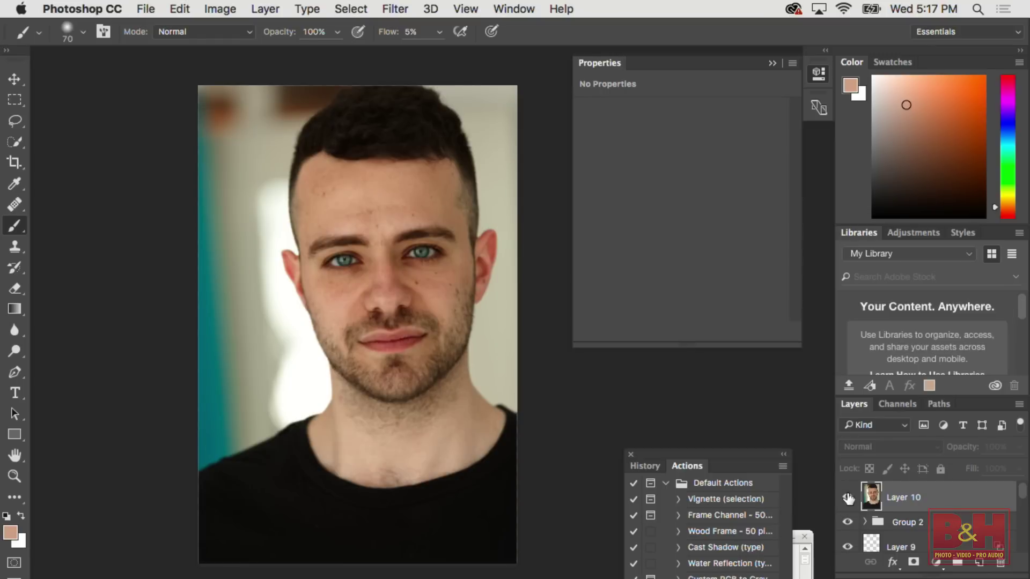
{"action": "left_click", "coordinate": [847, 498]}
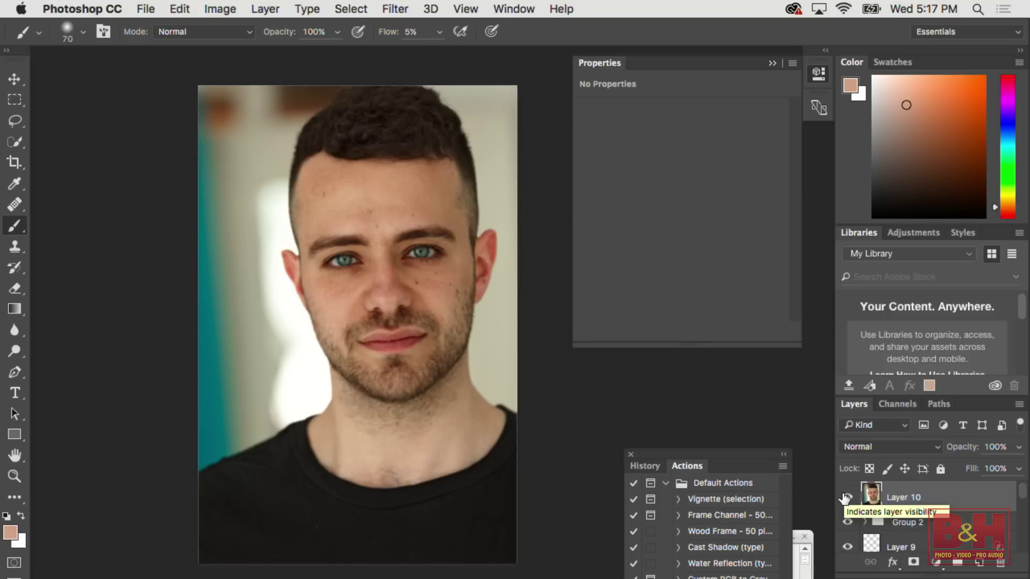
{"action": "left_click", "coordinate": [846, 497]}
{"action": "left_click", "coordinate": [848, 496]}
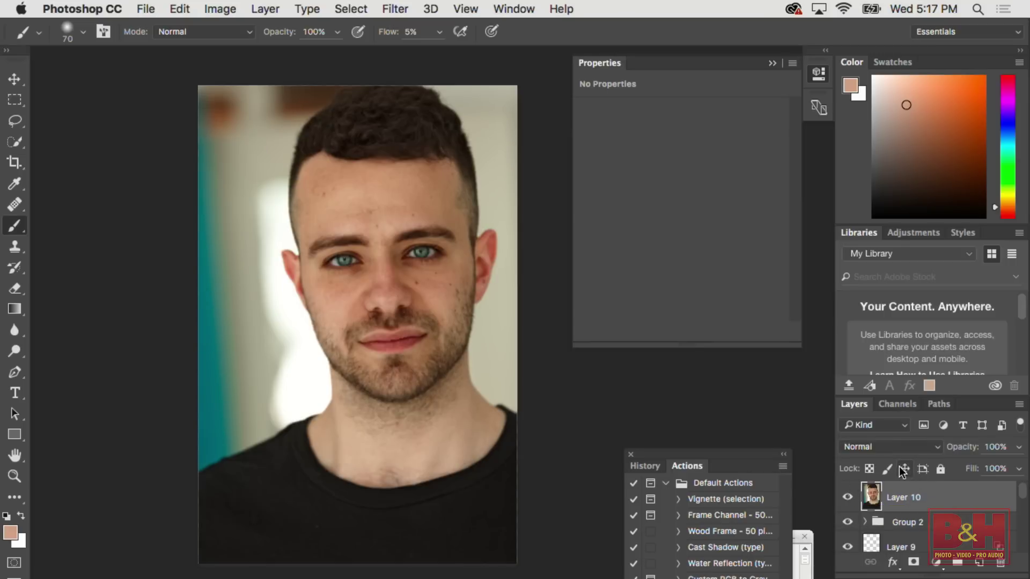
- Set Layer 10's opacity to 38% and check the softened shadow adjustment by toggling the layer's visibility
{"action": "left_click_drag", "start_coordinate": [963, 447], "coordinate": [913, 436]}
{"action": "left_click", "coordinate": [848, 494]}
{"action": "left_click", "coordinate": [849, 496]}
{"action": "left_click", "coordinate": [851, 497]}
{"action": "left_click", "coordinate": [850, 496]}
{"action": "left_click", "coordinate": [850, 496]}
{"action": "left_click", "coordinate": [850, 497]}
{"action": "left_click", "coordinate": [852, 497]}
{"action": "left_click", "coordinate": [851, 497]}
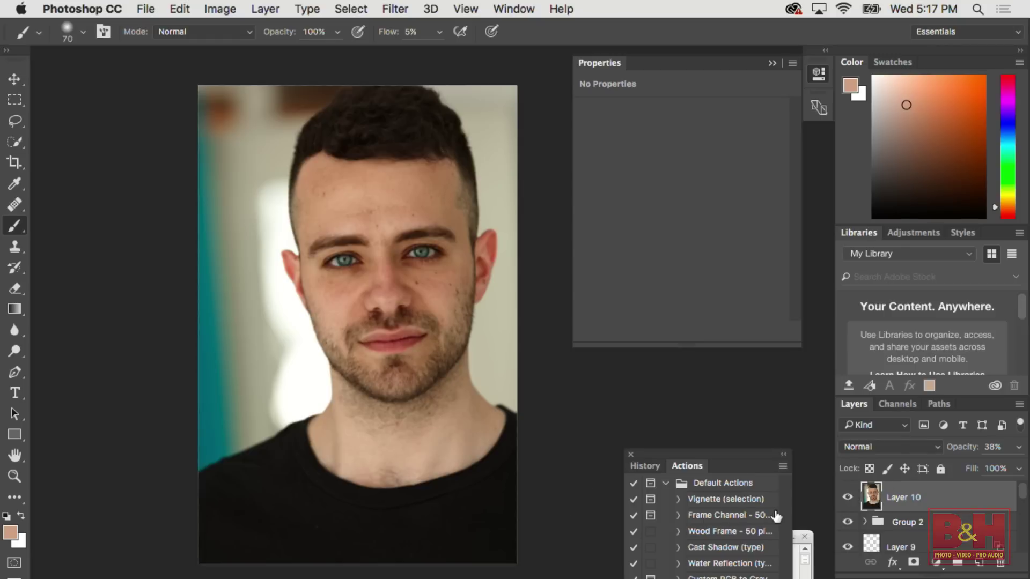
- Add a layer mask to Layer 10 and paint black on it across the shirt's shoulder with an enlarged brush and the mask overlay shown
{"action": "left_click", "coordinate": [913, 562]}
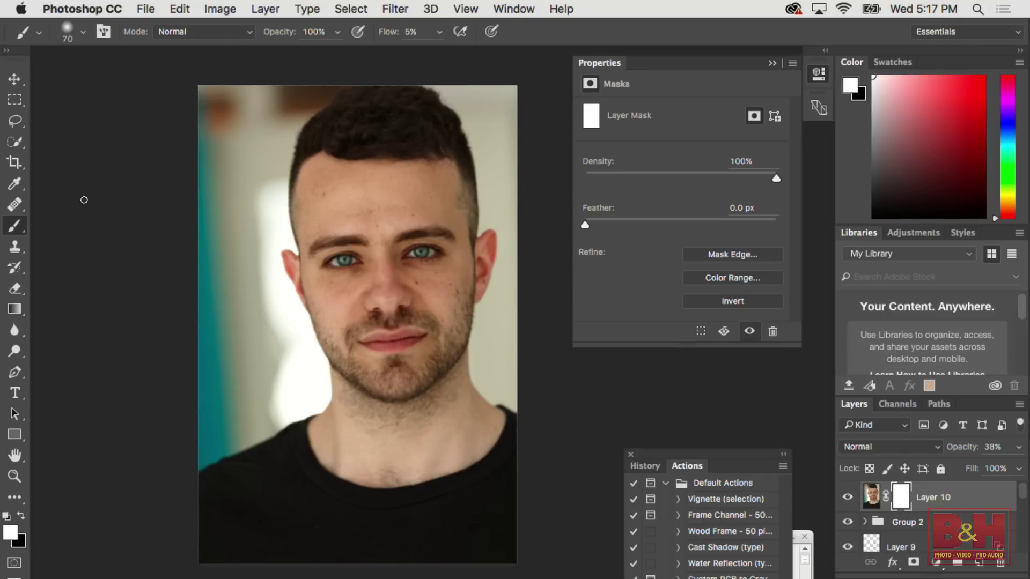
{"action": "key", "text": "x"}
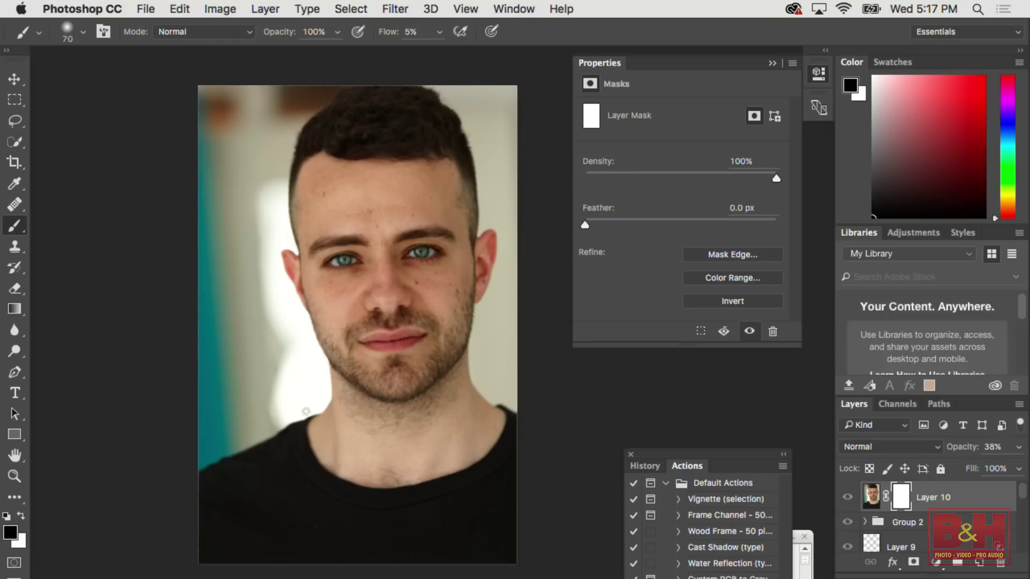
{"action": "key", "text": "bracketright"}
{"action": "key", "text": "bracketright"}
{"action": "key", "text": "bracketright"}
{"action": "key", "text": "bracketright"}
{"action": "key", "text": "bracketright"}
{"action": "key", "text": "bracketright"}
{"action": "key", "text": "bracketright"}
{"action": "key", "text": "bracketright"}
{"action": "key", "text": "bracketright"}
{"action": "key", "text": "bracketright"}
{"action": "left_click_drag", "start_coordinate": [276, 468], "coordinate": [235, 490]}
- Enlarge the brush to 800 pixels, raise its flow to 97%, and paint the whole shirt black on Layer 10's mask
{"action": "key", "text": "bracketright"}
{"action": "key", "text": "bracketright"}
{"action": "key", "text": "bracketright"}
{"action": "key", "text": "bracketright"}
{"action": "key", "text": "bracketright"}
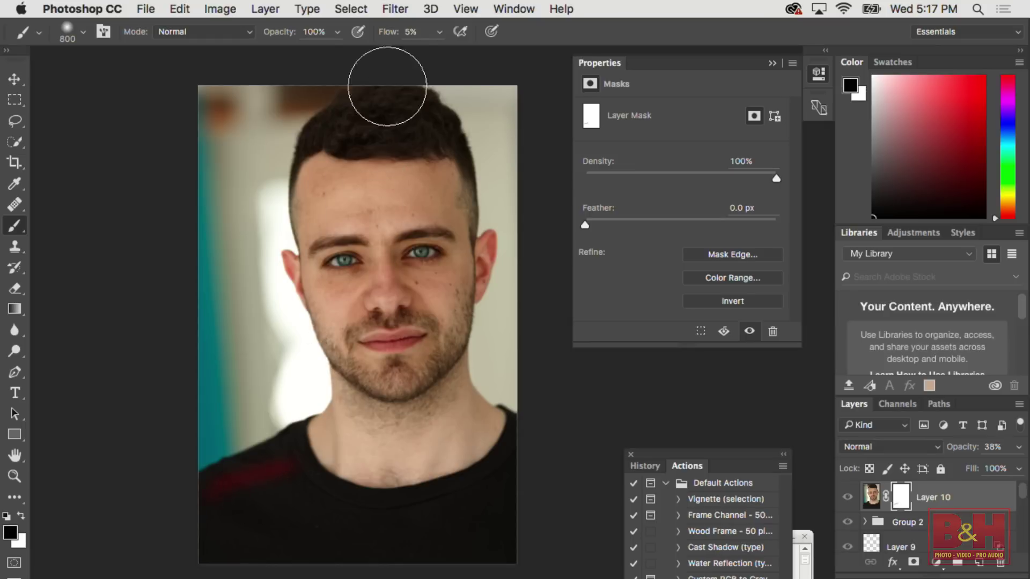
{"action": "left_click_drag", "start_coordinate": [389, 43], "coordinate": [407, 39]}
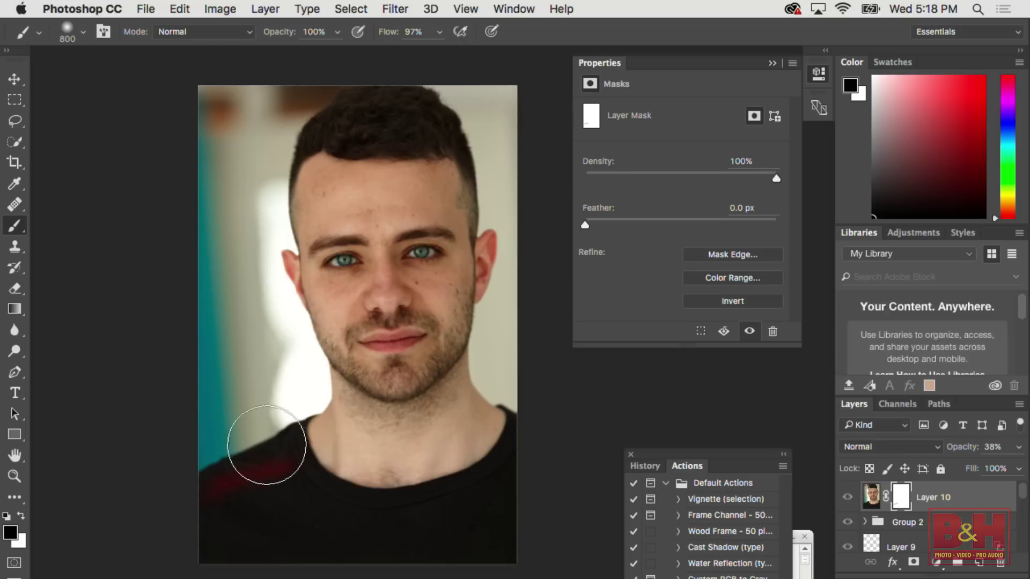
{"action": "mouse_move", "coordinate": [281, 473]}
{"action": "left_mouse_down"}
{"action": "mouse_move", "coordinate": [342, 506]}
{"action": "mouse_move", "coordinate": [435, 506]}
{"action": "mouse_move", "coordinate": [455, 546]}
{"action": "mouse_move", "coordinate": [469, 538]}
{"action": "mouse_move", "coordinate": [250, 501]}
{"action": "mouse_move", "coordinate": [259, 510]}
{"action": "mouse_move", "coordinate": [234, 529]}
{"action": "mouse_move", "coordinate": [401, 560]}
{"action": "mouse_move", "coordinate": [503, 488]}
{"action": "left_mouse_up"}
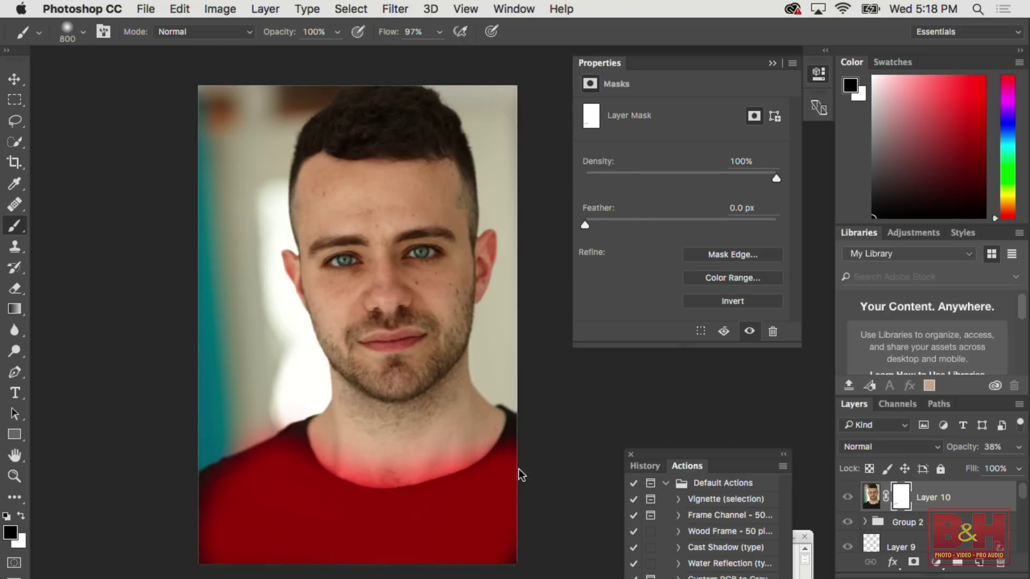
{"action": "key", "text": "x"}
{"action": "key", "text": "backslash"}
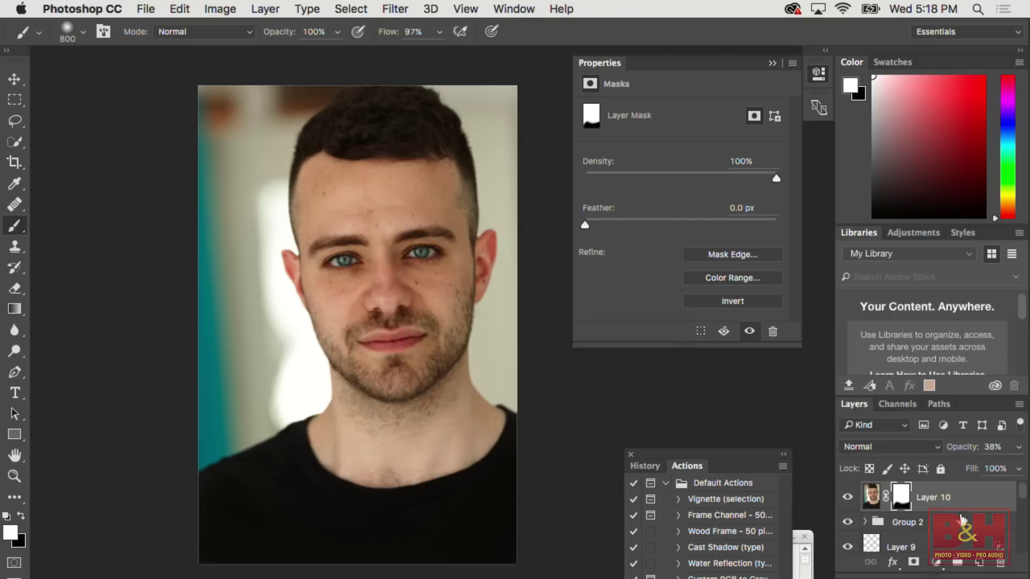
- Compare the finished retouch with the original portrait by showing only the Background layer and restoring the others
{"action": "left_click_drag", "start_coordinate": [1021, 495], "coordinate": [1008, 547]}
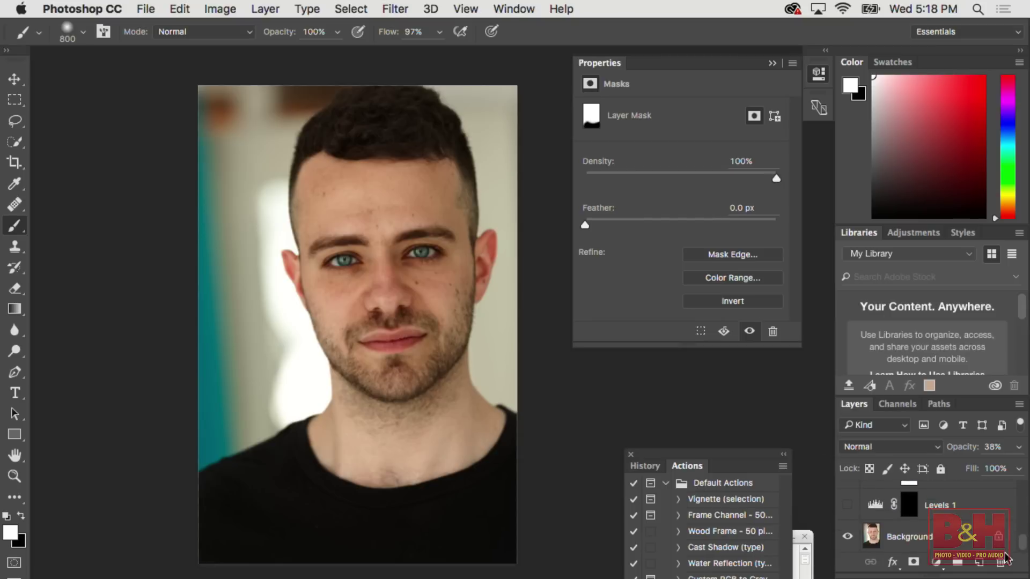
{"action": "left_click", "coordinate": [847, 536]}
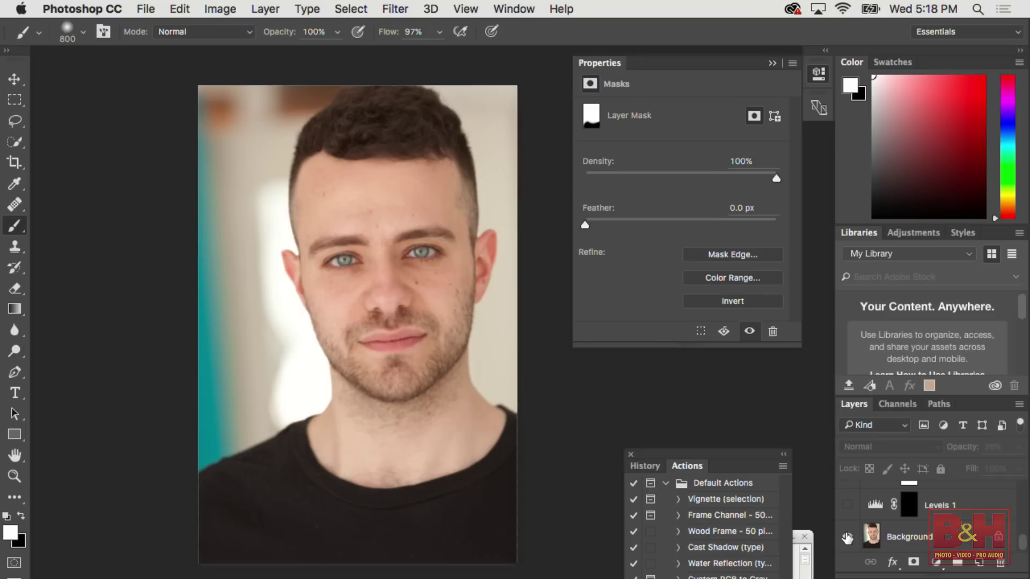
{"action": "left_click", "coordinate": [847, 537]}
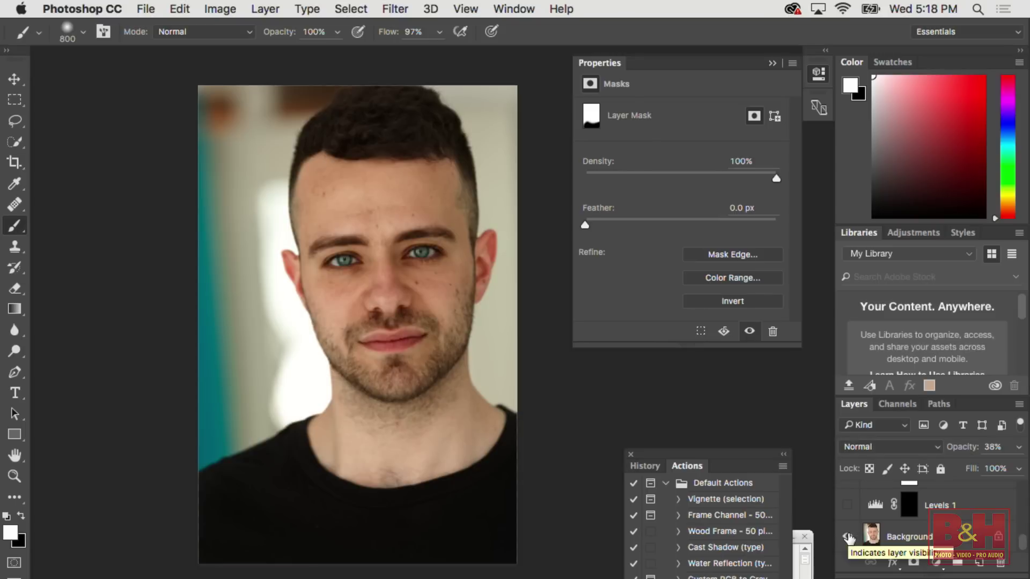
- Recheck the retouch against the original by isolating the Background layer and bringing all layers back
{"action": "left_click", "coordinate": [847, 538]}
{"action": "left_click", "coordinate": [848, 539]}
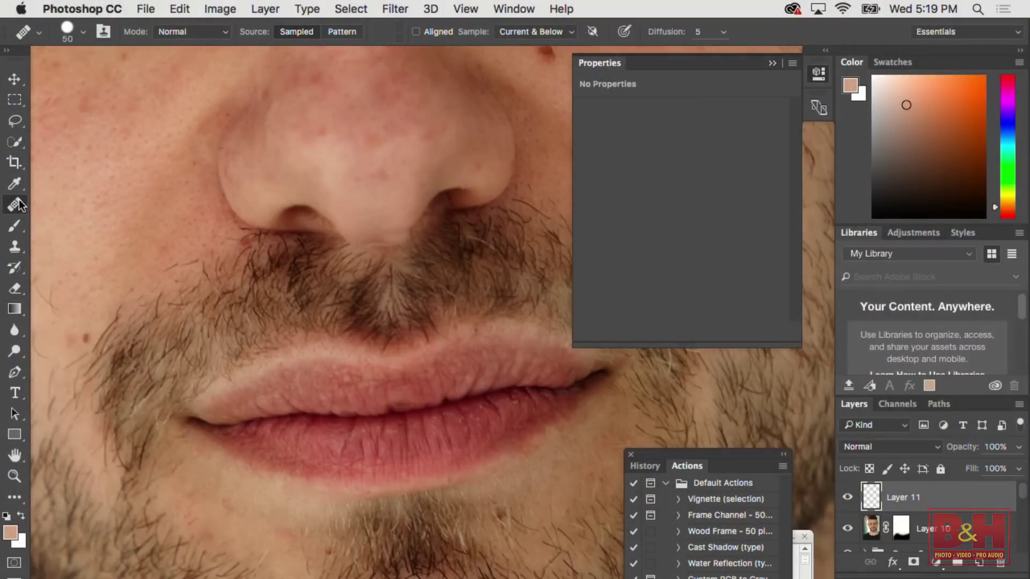
- Try to remove the vertical creases at the centre of the lower lip on Layer 11 with a reduced Spot Healing Brush
{"action": "right_click", "coordinate": [14, 204]}
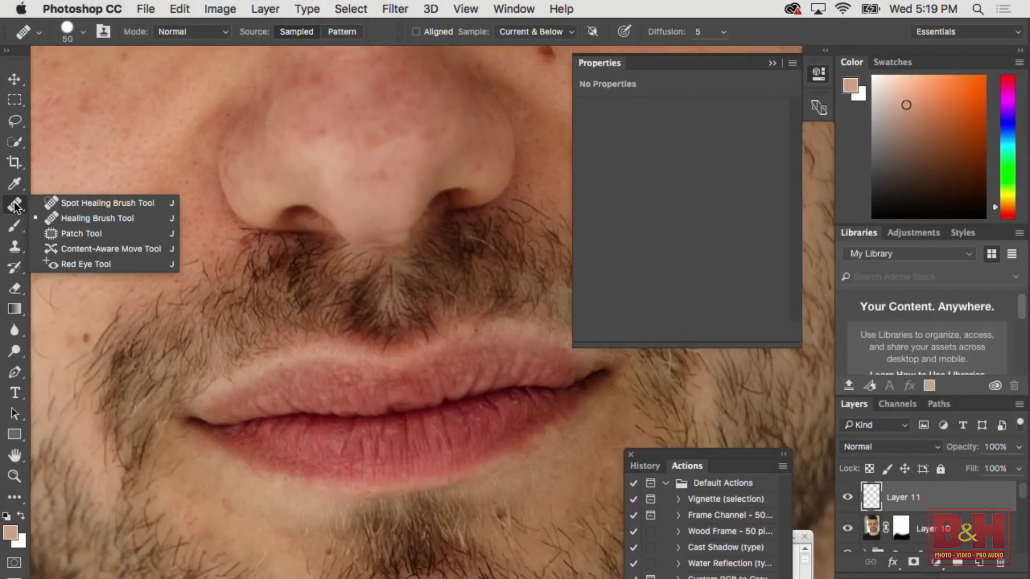
{"action": "left_click", "coordinate": [78, 204]}
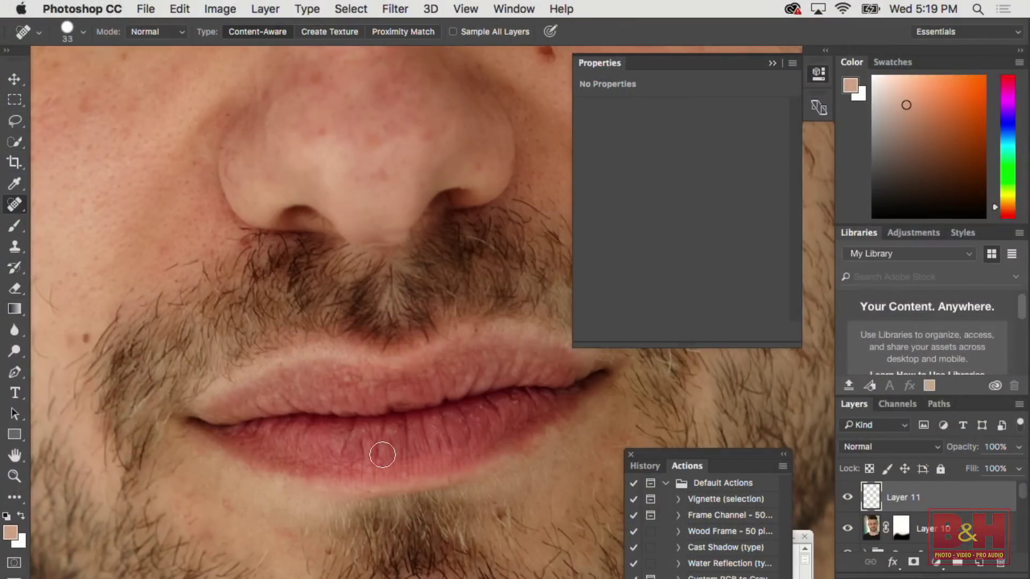
{"action": "key", "text": "bracketleft"}
{"action": "key", "text": "bracketleft"}
{"action": "left_click", "coordinate": [404, 427]}
{"action": "left_click_drag", "start_coordinate": [421, 422], "coordinate": [422, 432]}
{"action": "left_click", "coordinate": [441, 420]}
{"action": "left_click", "coordinate": [421, 422]}
- Heal the vertical crease at the centre of the lower lip using the Healing Brush at size 10
{"action": "left_click_drag", "start_coordinate": [14, 206], "coordinate": [80, 217]}
{"action": "scroll", "coordinate": [381, 399], "scroll_direction": "up", "scroll_amount": 2}
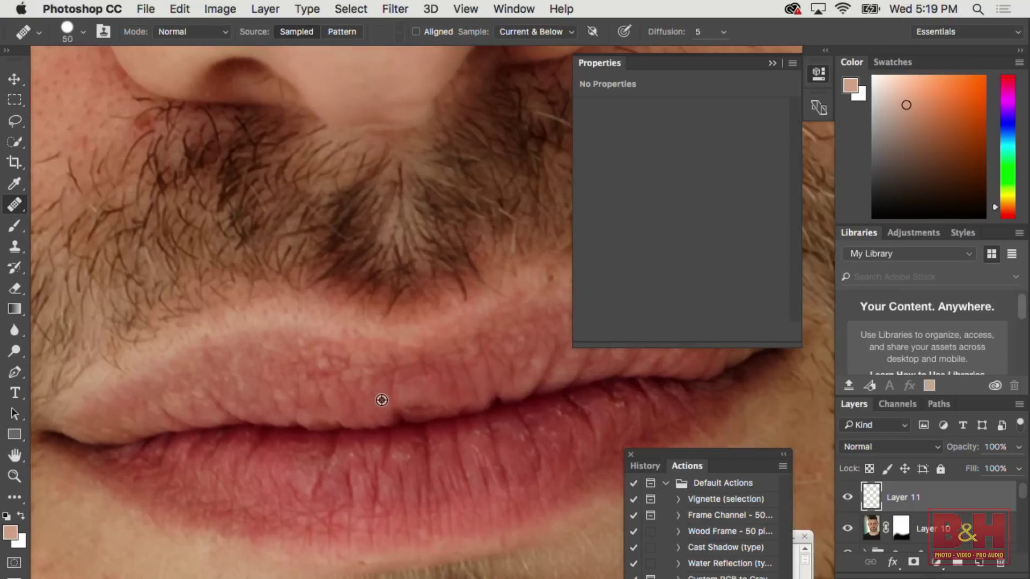
{"action": "right_click", "coordinate": [438, 461]}
{"action": "left_click_drag", "start_coordinate": [496, 393], "coordinate": [479, 392]}
{"action": "type", "text": "20"}
{"action": "key", "text": "Return"}
{"action": "key", "text": "bracketleft"}
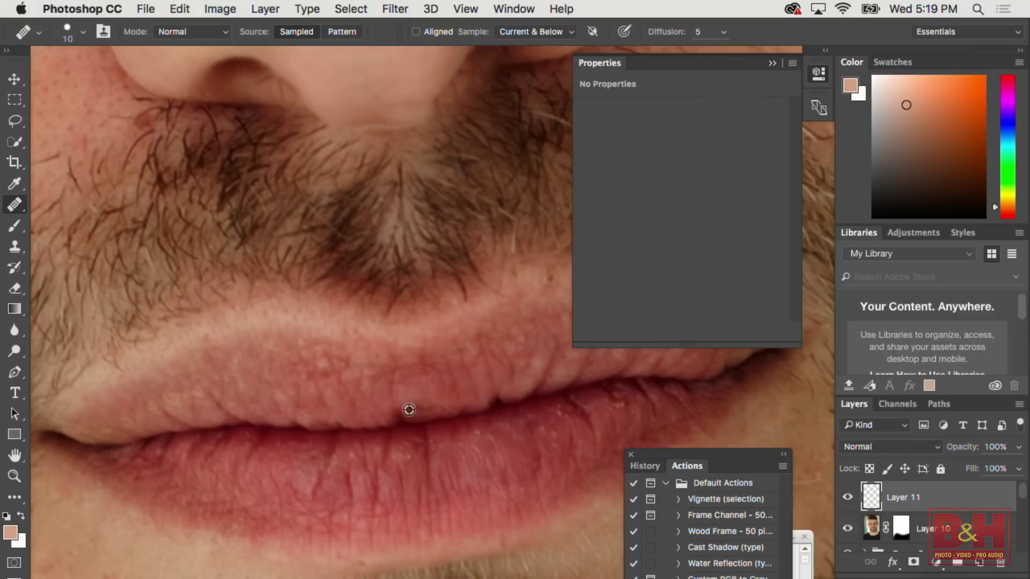
{"action": "left_click_drag", "start_coordinate": [424, 430], "coordinate": [425, 468]}
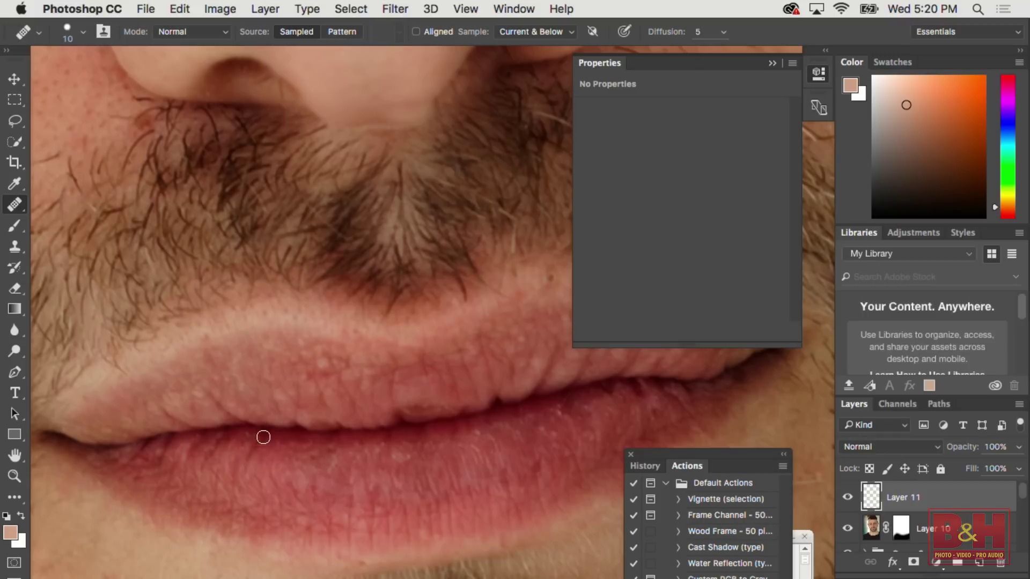
- Heal the creases along the left part of the lower lip, sampling clean texture near the mouth corner
{"action": "left_click_drag", "start_coordinate": [237, 443], "coordinate": [181, 459]}
{"action": "left_click", "coordinate": [151, 451], "text": "alt"}
{"action": "mouse_move", "coordinate": [156, 456]}
{"action": "left_mouse_down"}
{"action": "mouse_move", "coordinate": [134, 459]}
{"action": "mouse_move", "coordinate": [218, 435]}
{"action": "left_mouse_up"}
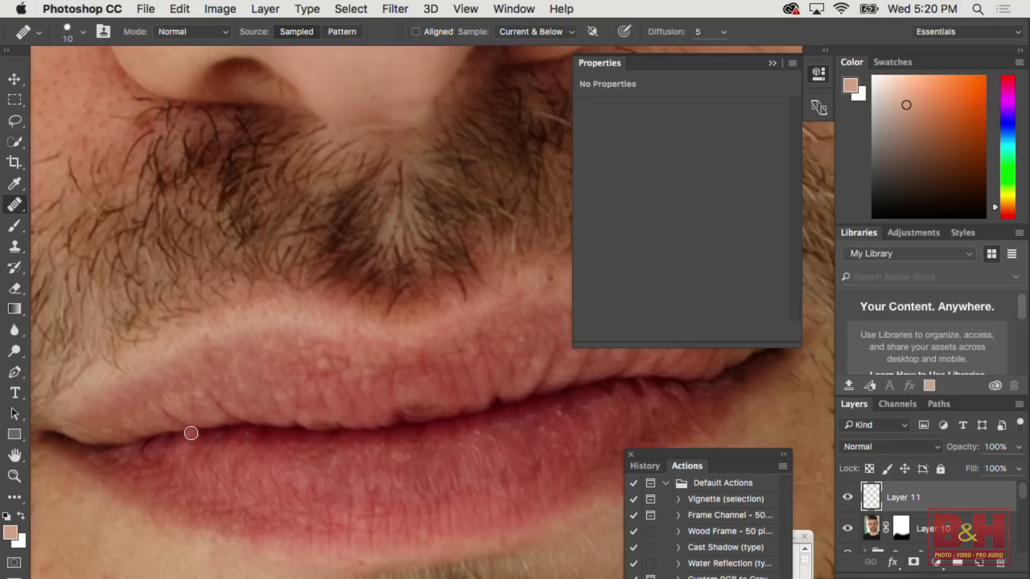
- Set the Healing Brush size to 15 and touch up the lower lip near the left mouth corner from a new sample
{"action": "key", "text": "bracketright"}
{"action": "key", "text": "bracketright"}
{"action": "key", "text": "bracketright"}
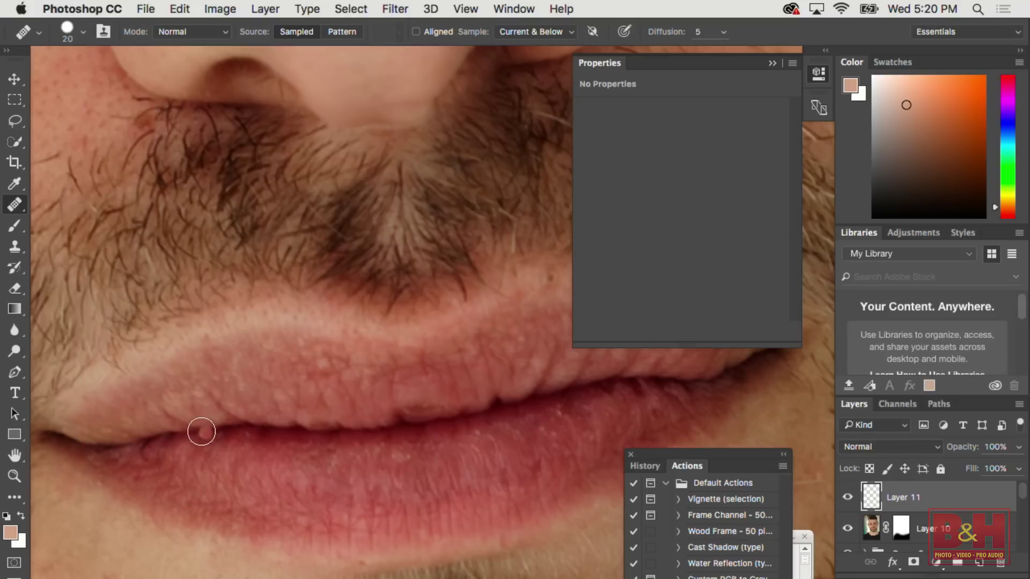
{"action": "key", "text": "bracketleft"}
{"action": "key", "text": "bracketleft"}
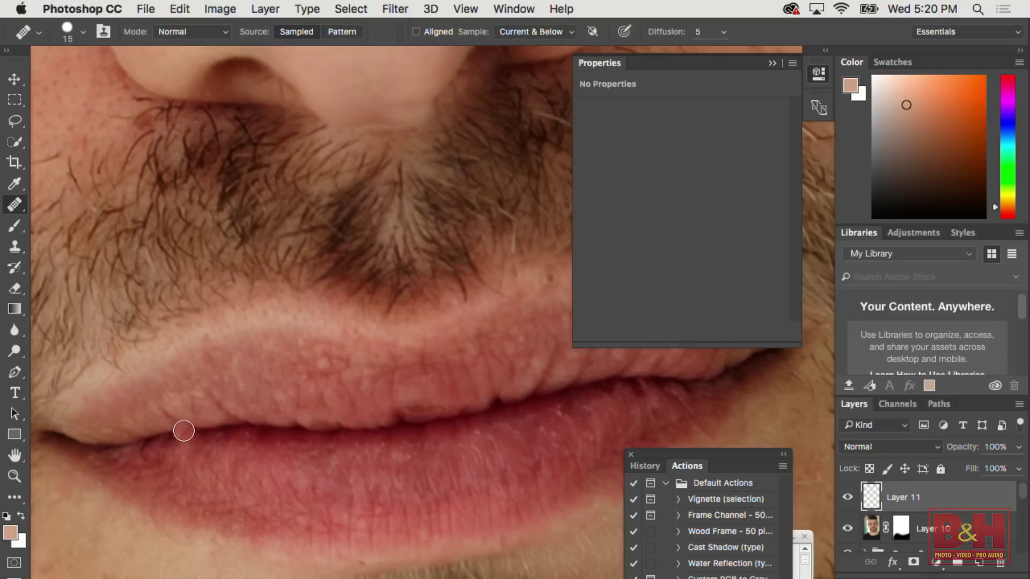
{"action": "left_click", "coordinate": [178, 432], "text": "alt"}
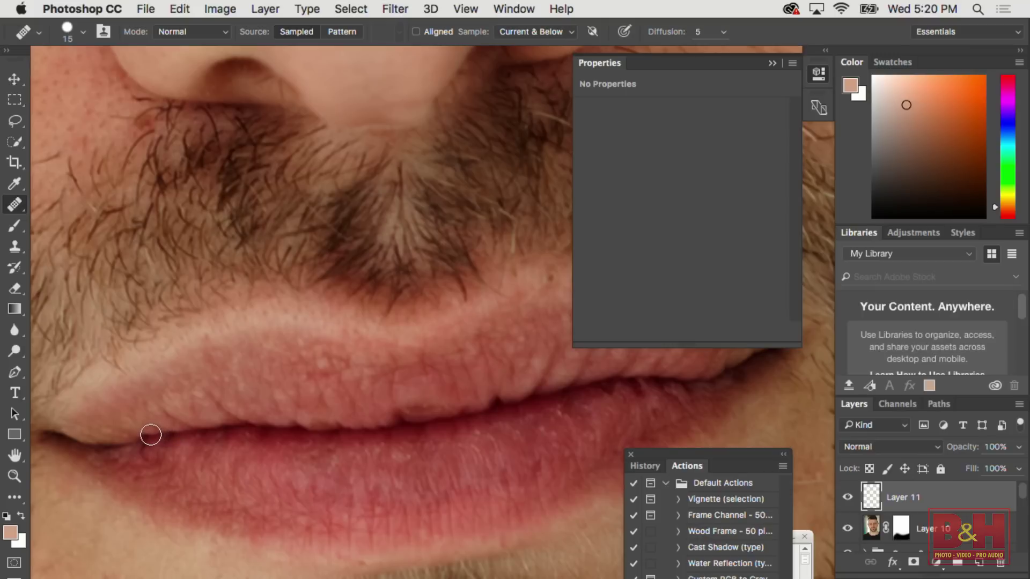
{"action": "left_click", "coordinate": [173, 471]}
- Heal the creases on the right half of the upper lip with the same brush
{"action": "left_click_drag", "start_coordinate": [517, 405], "coordinate": [375, 415]}
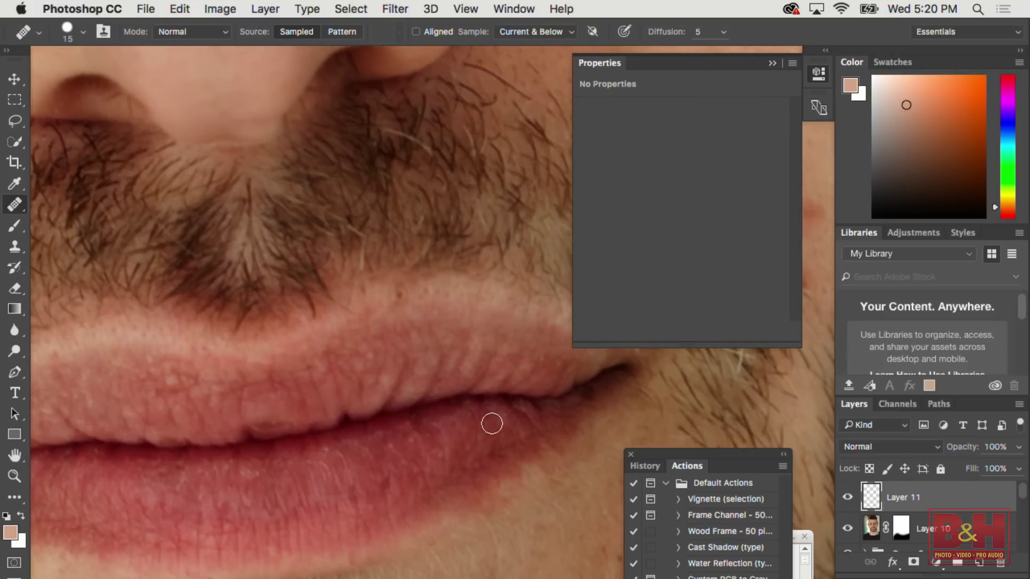
{"action": "left_click", "coordinate": [432, 378]}
{"action": "left_click_drag", "start_coordinate": [405, 374], "coordinate": [384, 390]}
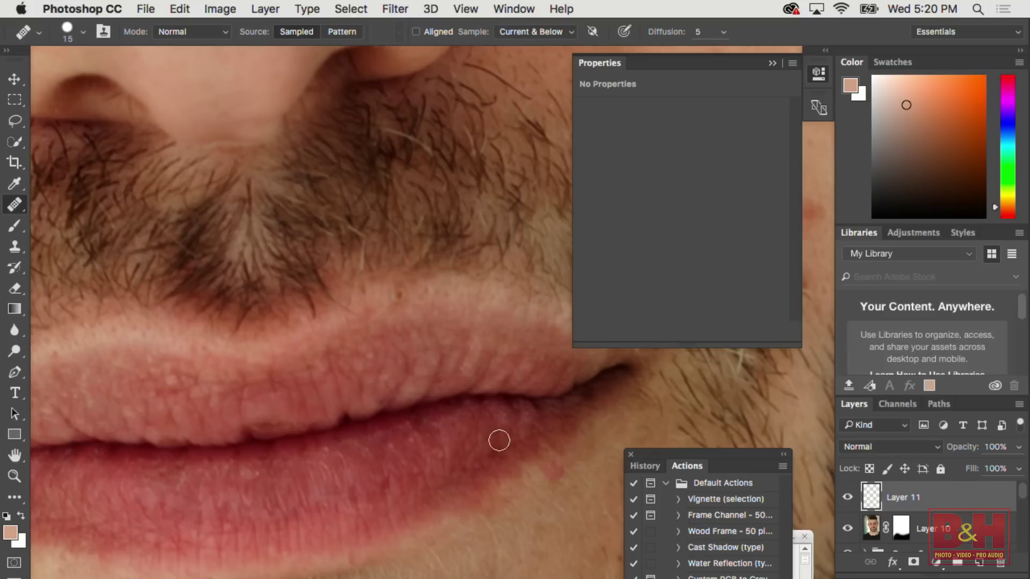
- Compare the lips with and without the healing by toggling Layer 11's visibility, both close up and with the whole face in view
{"action": "scroll", "coordinate": [461, 413], "scroll_direction": "down", "scroll_amount": 3}
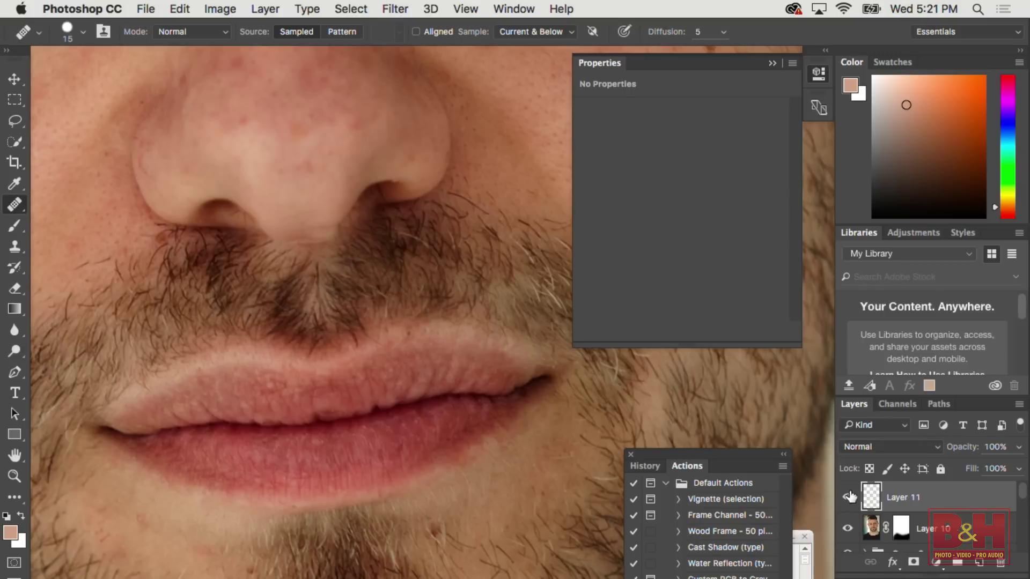
{"action": "left_click", "coordinate": [847, 499]}
{"action": "left_click", "coordinate": [847, 498]}
{"action": "left_click", "coordinate": [847, 499]}
{"action": "left_click", "coordinate": [847, 500]}
{"action": "left_click", "coordinate": [847, 499]}
{"action": "scroll", "coordinate": [185, 278], "scroll_direction": "down", "scroll_amount": 5}
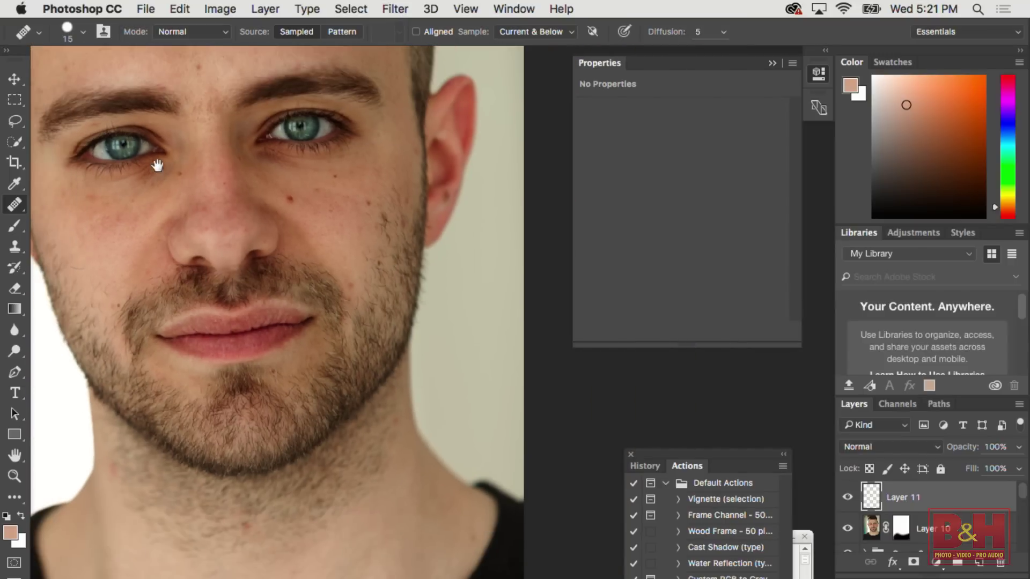
{"action": "scroll", "coordinate": [317, 226], "scroll_direction": "down", "scroll_amount": 4}
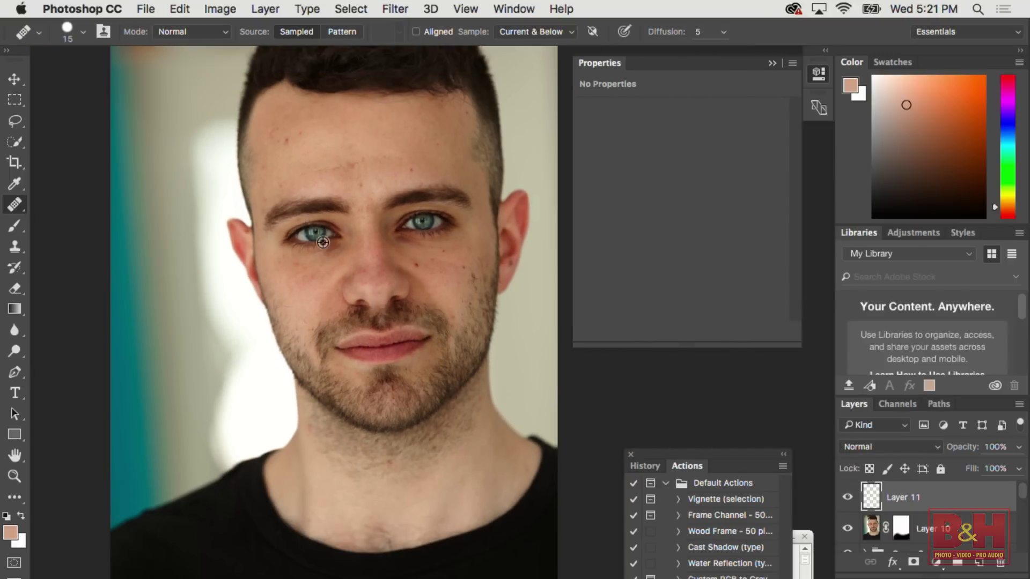
{"action": "left_click_drag", "start_coordinate": [338, 200], "coordinate": [368, 244]}
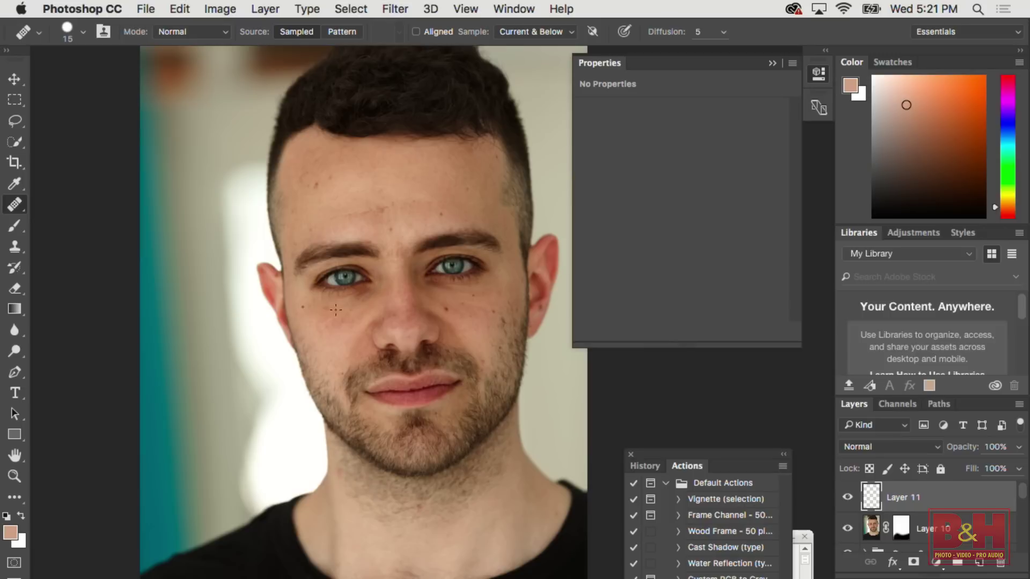
{"action": "scroll", "coordinate": [351, 306], "scroll_direction": "up", "scroll_amount": 2}
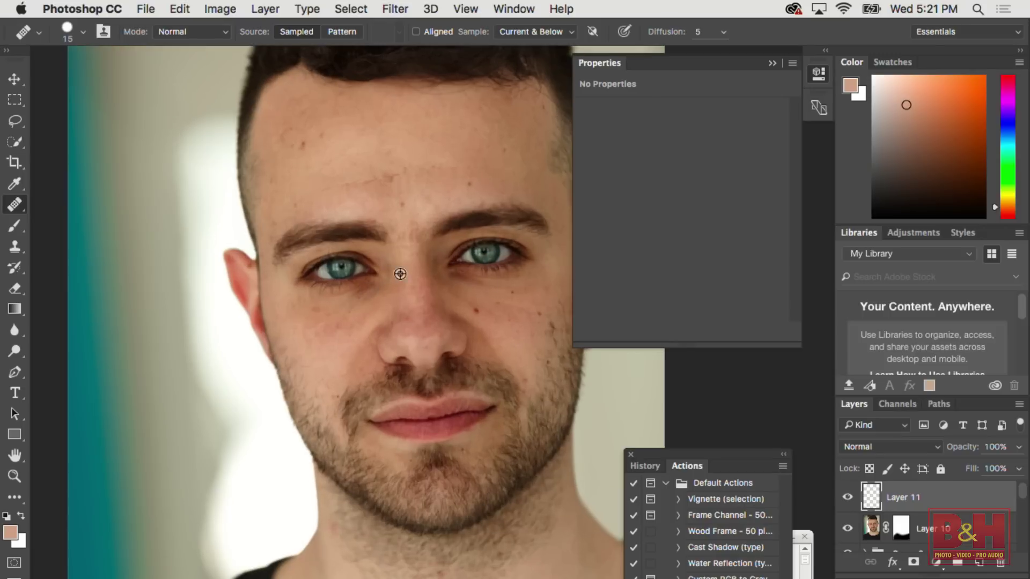
{"action": "left_click", "coordinate": [847, 498]}
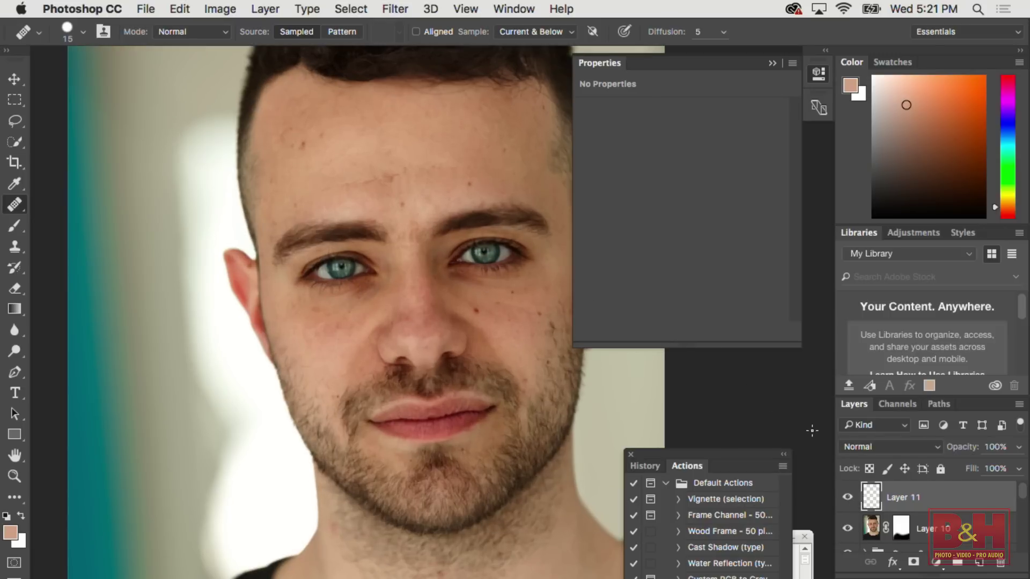